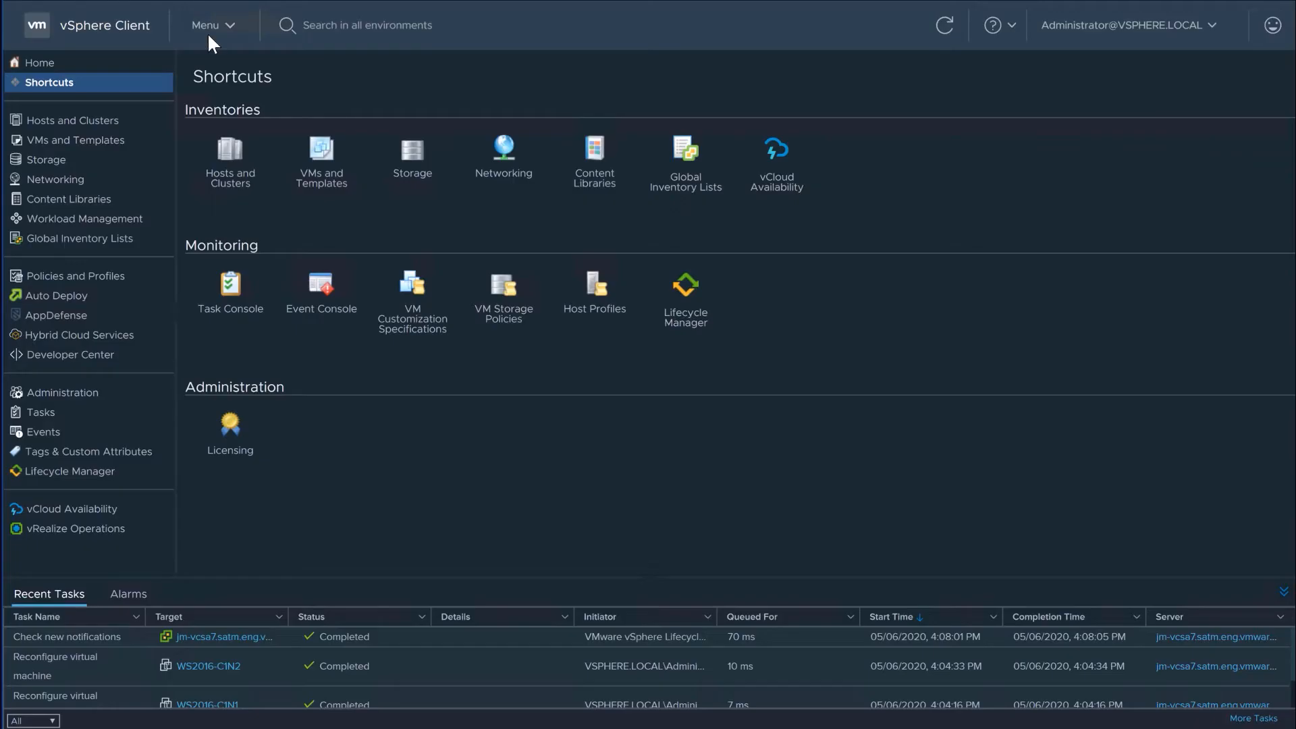
In the VMs and Templates inventory, open the settings of WS2016-C1N1 and examine the physical LUN of Hard disk 2
left_click(327, 159)
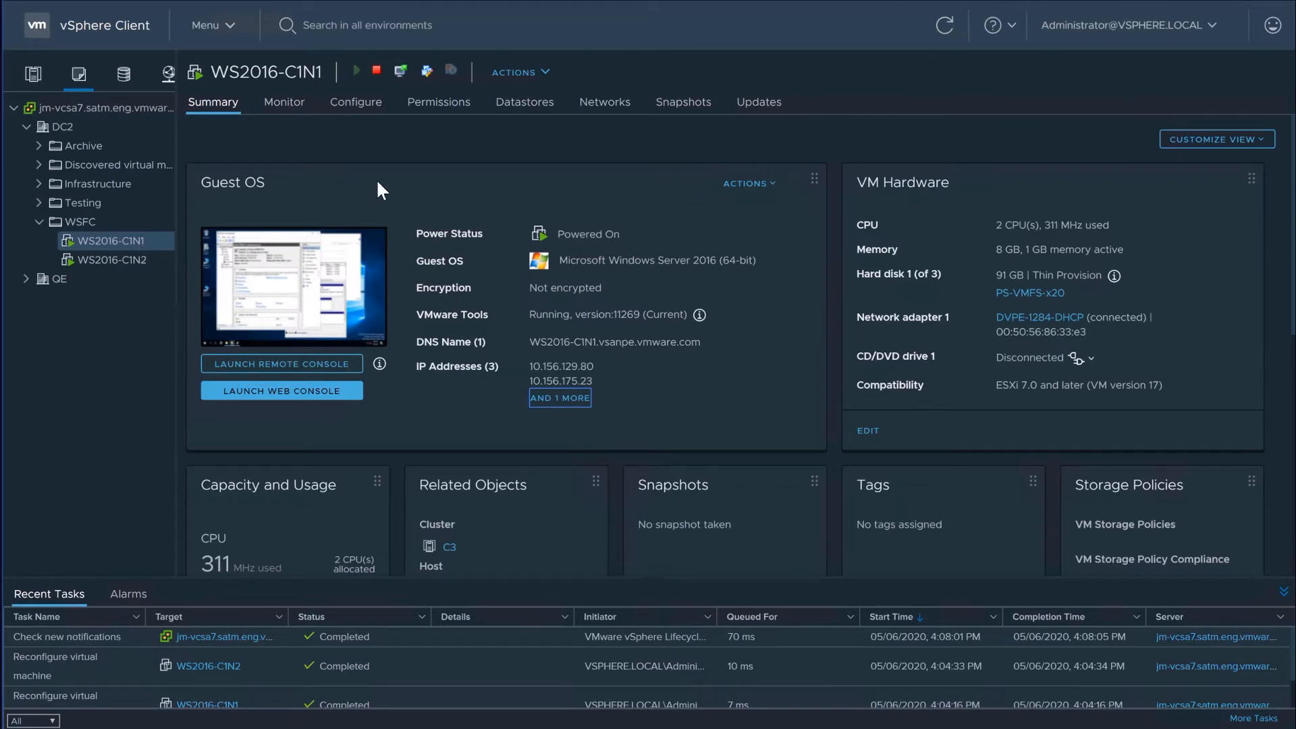
left_click(516, 73)
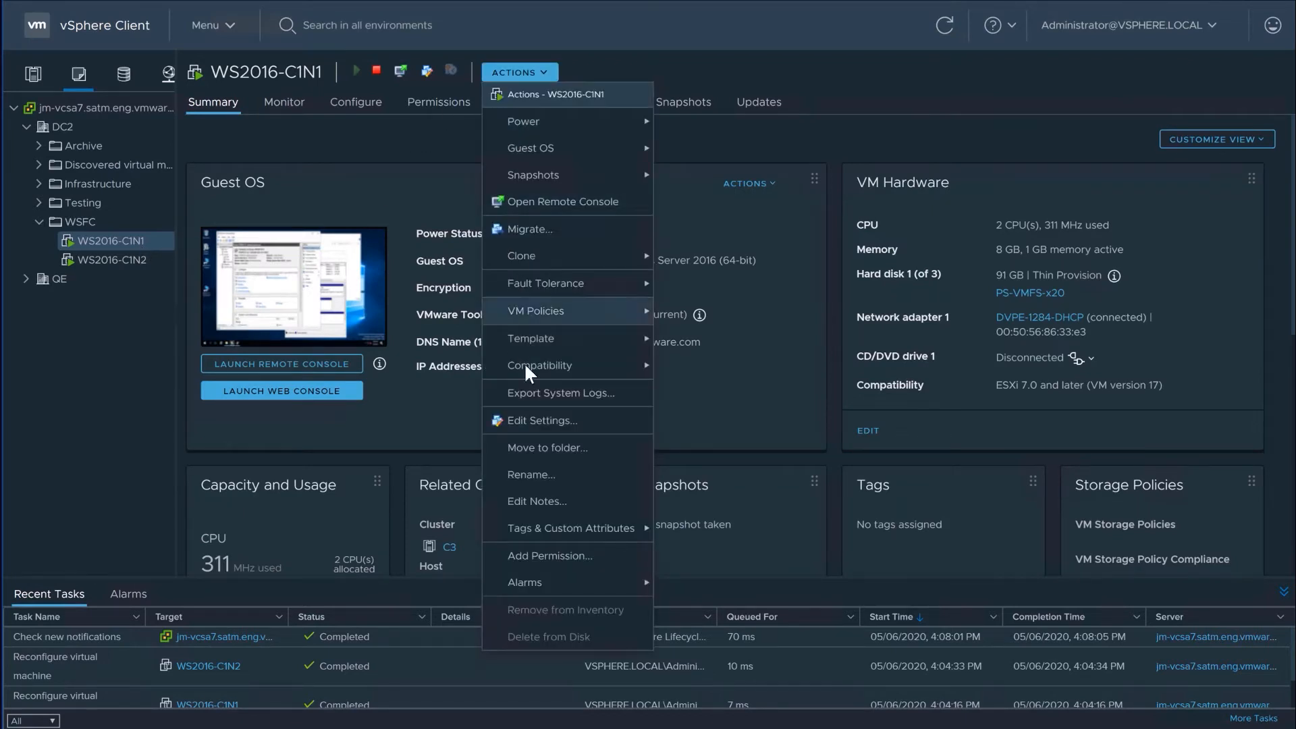
left_click(528, 416)
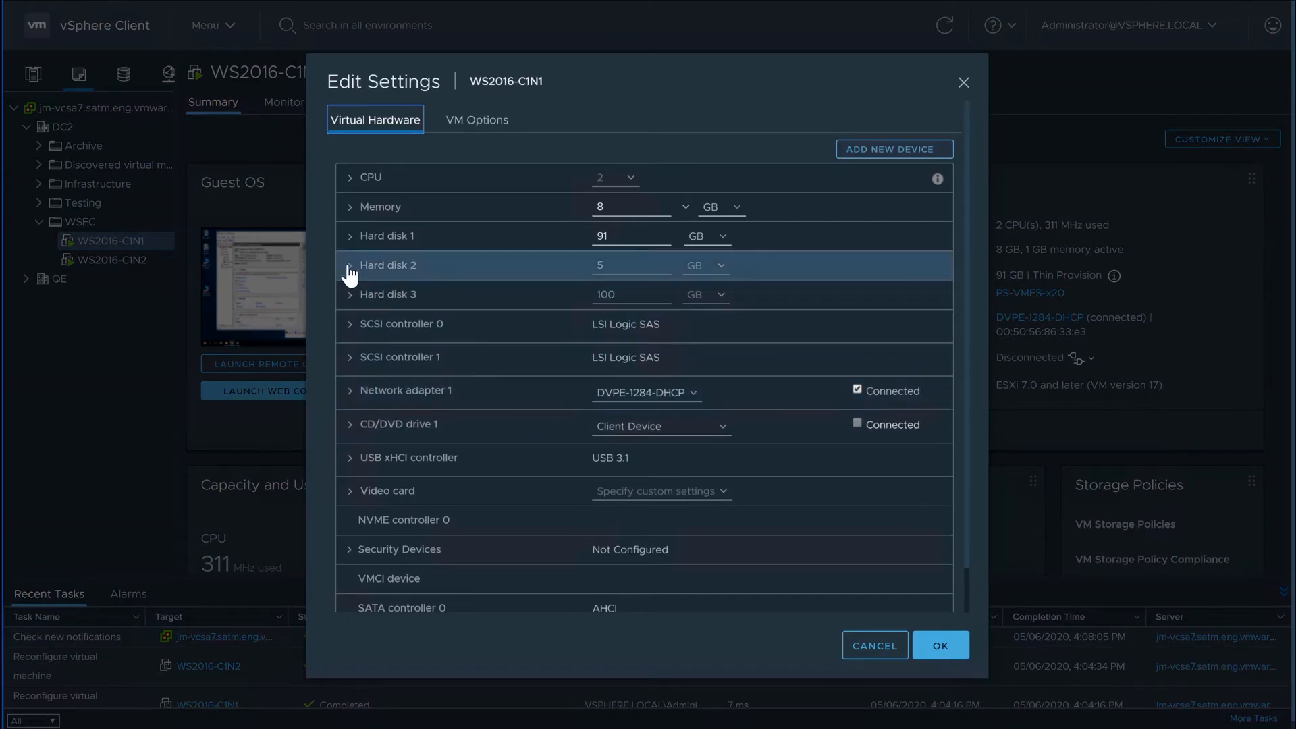
left_click(349, 268)
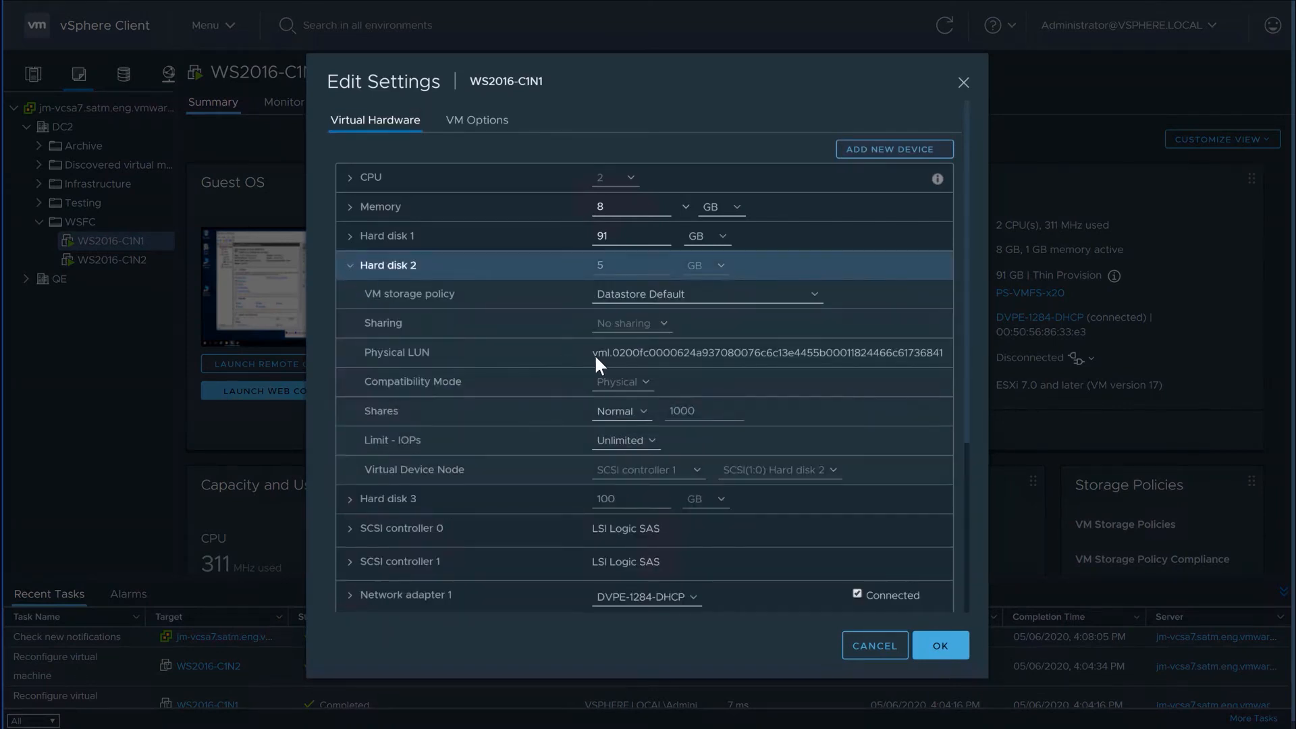
left_click_drag(592, 354, 941, 368)
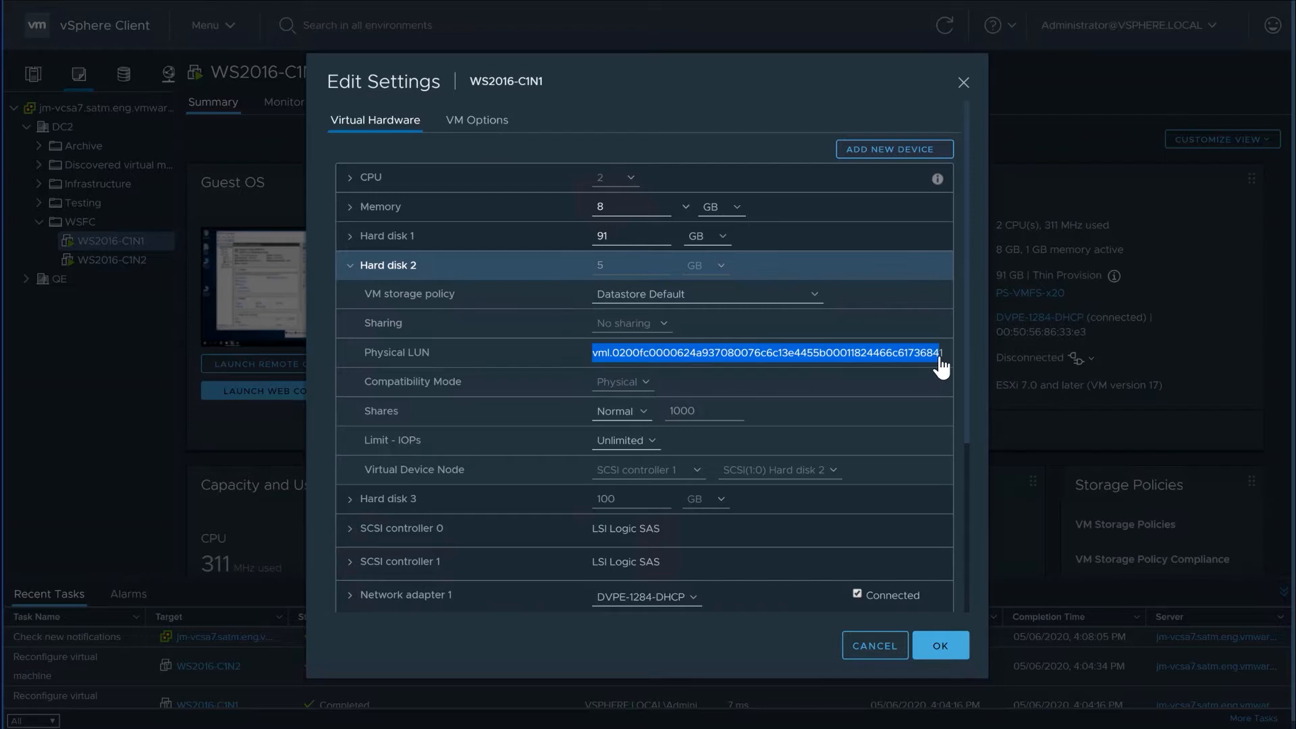
left_click(351, 266)
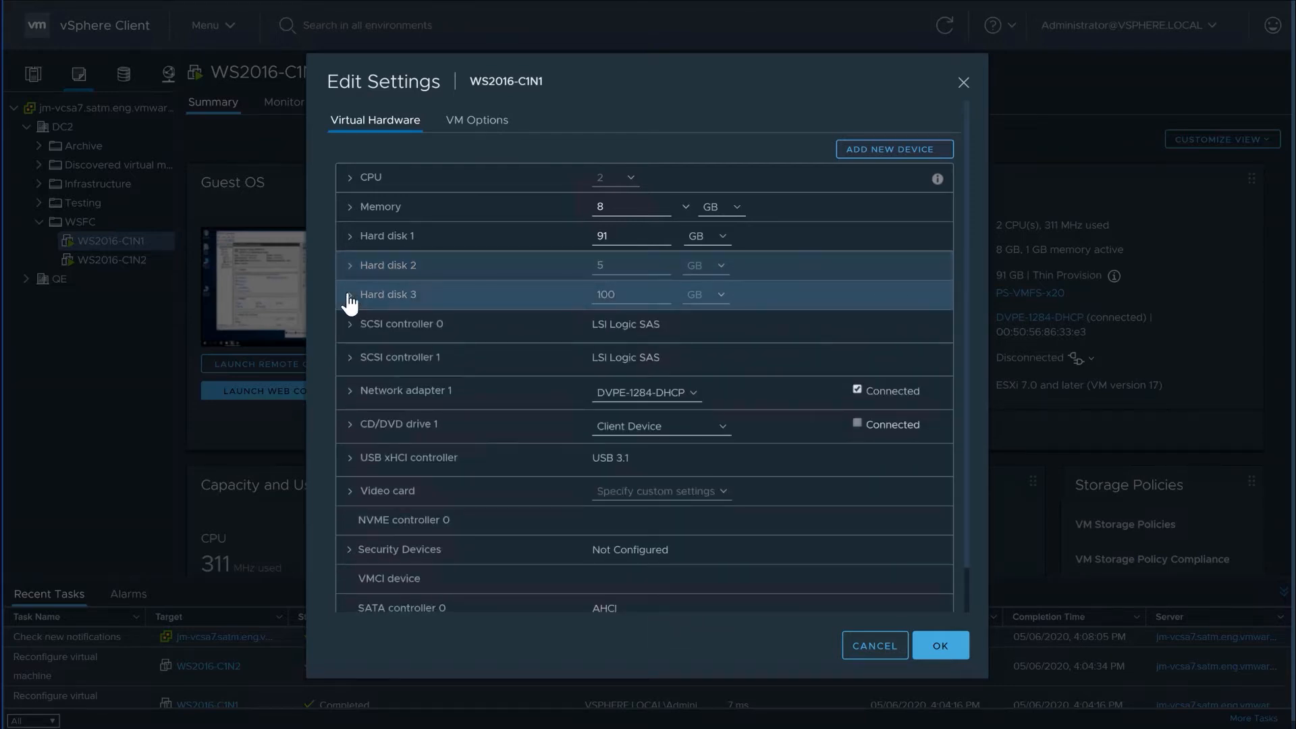
Examine the physical LUN and virtual device node of Hard disk 3 on WS2016-C1N1, and close the settings without saving
left_click(349, 297)
left_click_drag(590, 388, 938, 405)
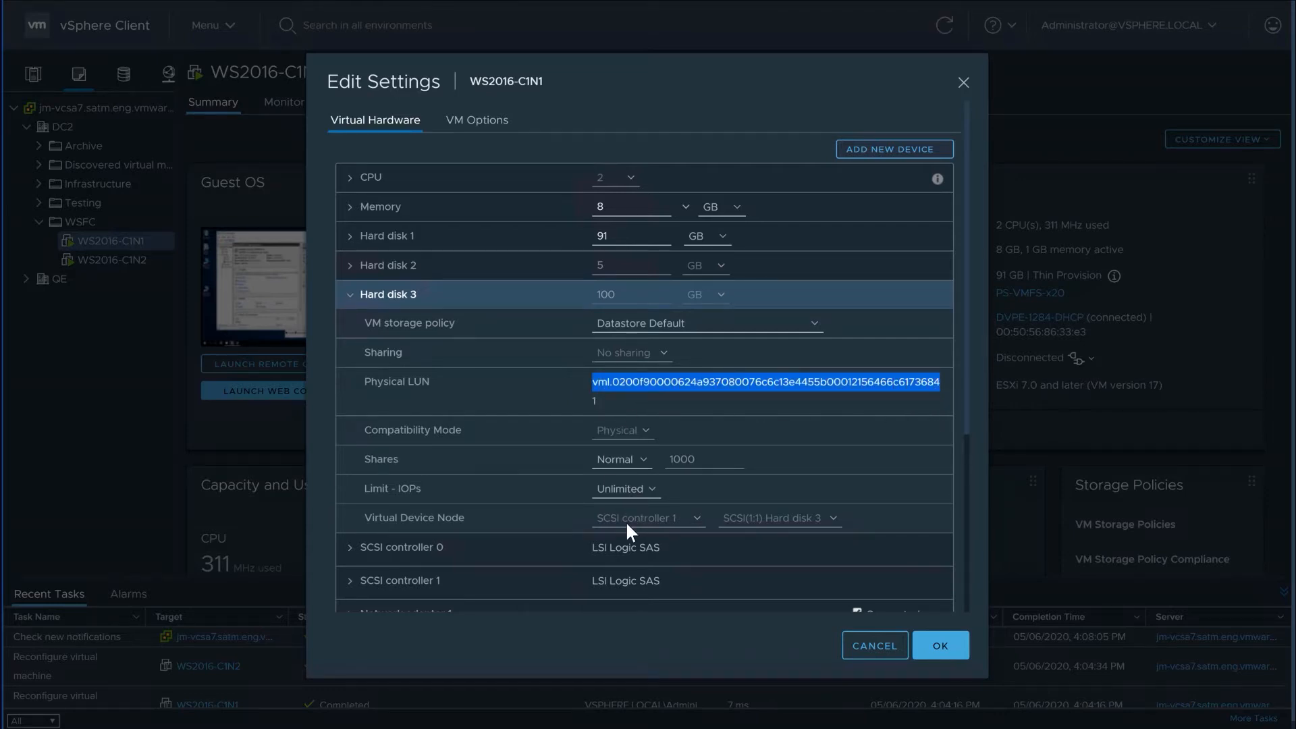
left_click(349, 295)
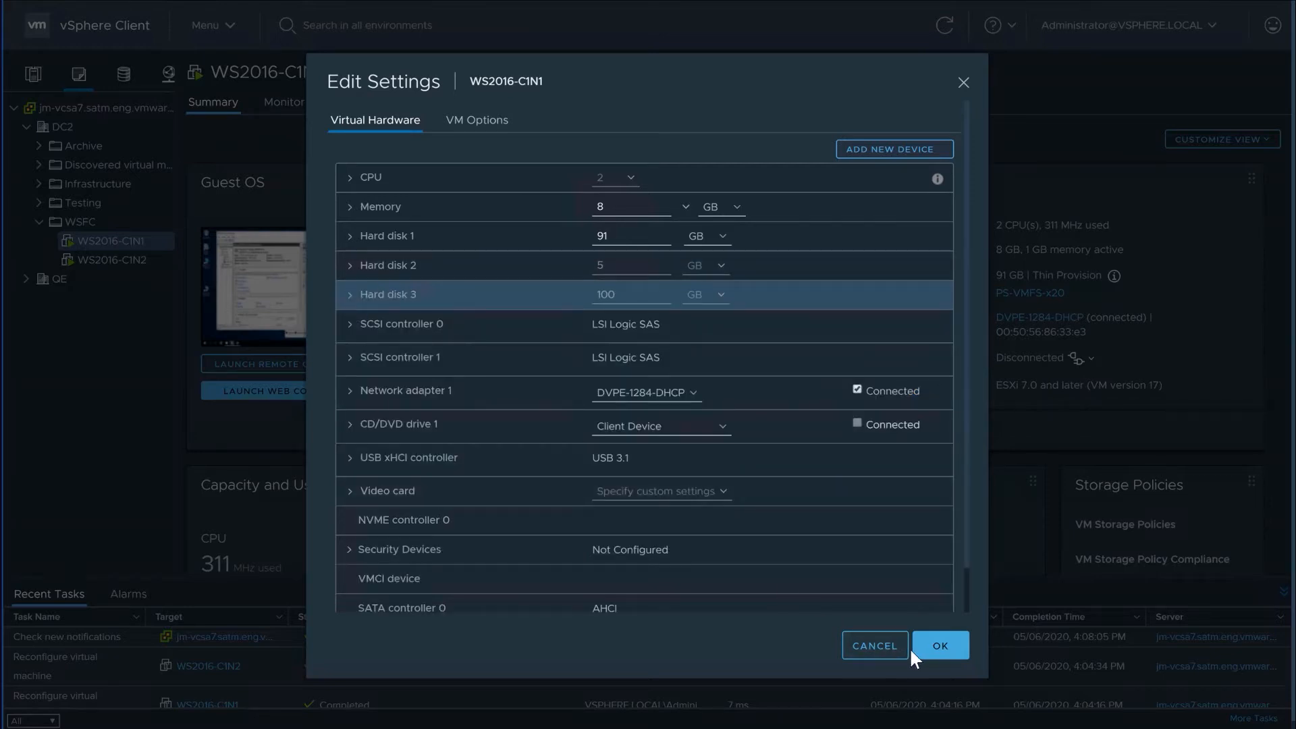
left_click(878, 649)
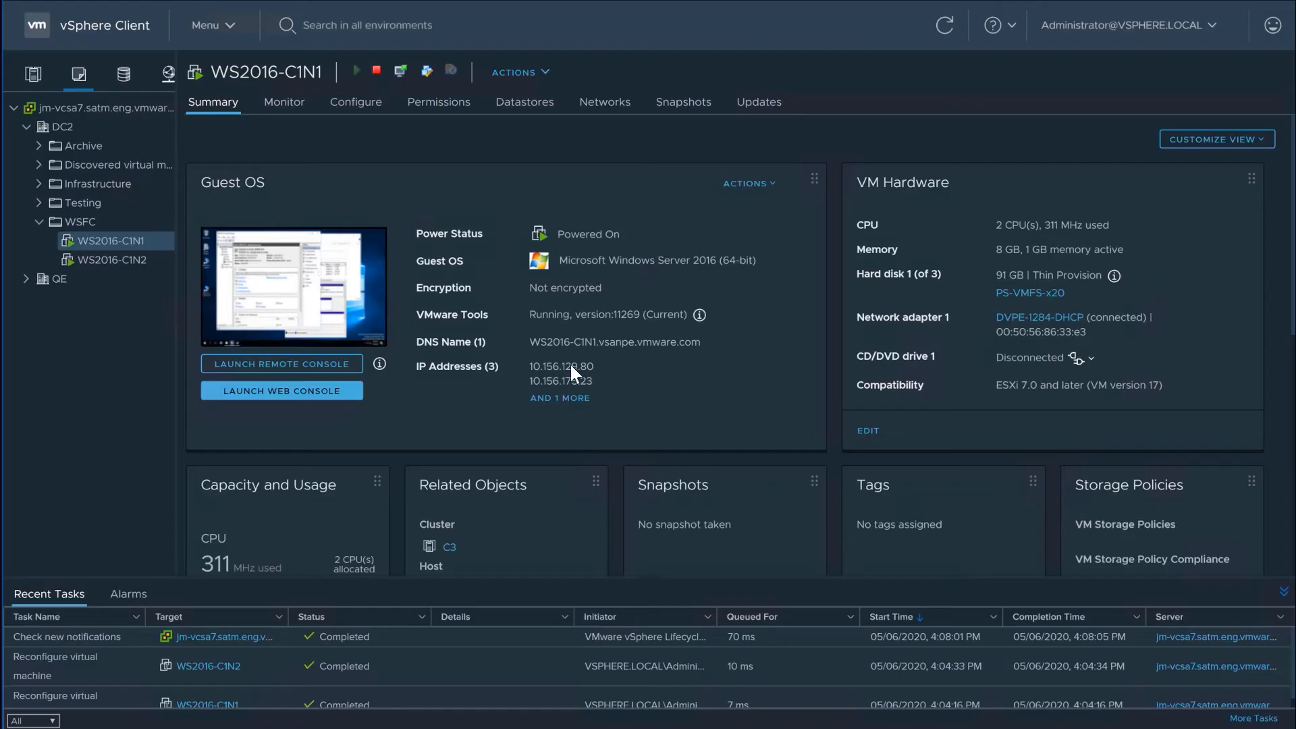
Open the settings of WS2016-C1N2 and examine the physical LUN of Hard disk 2
left_click(124, 260)
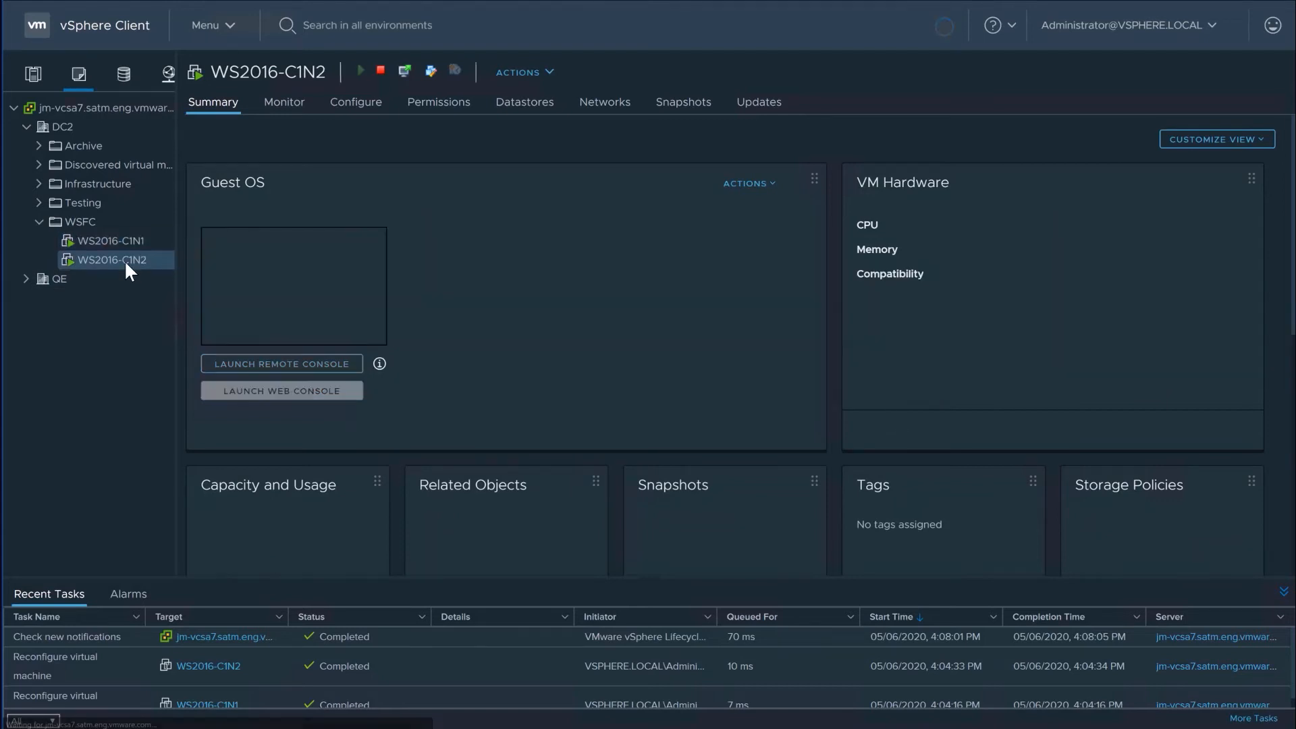
left_click(524, 74)
left_click(548, 423)
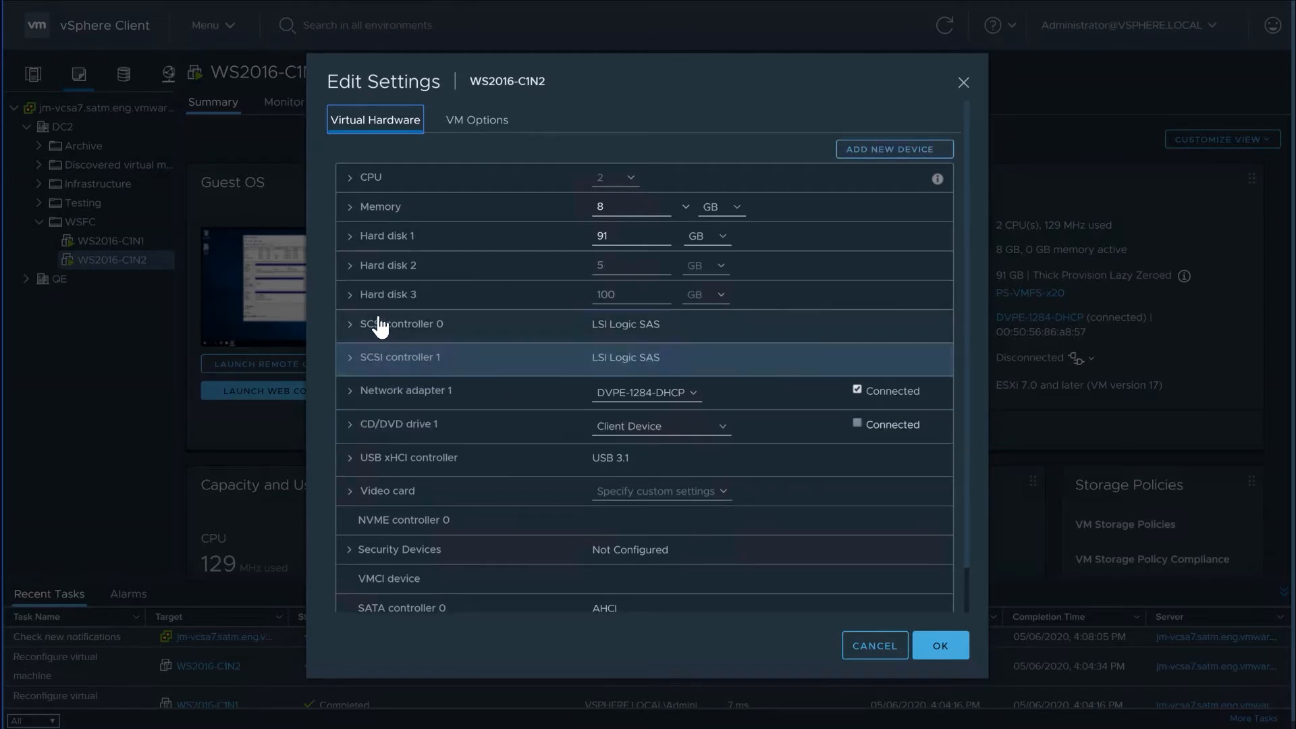
left_click(350, 267)
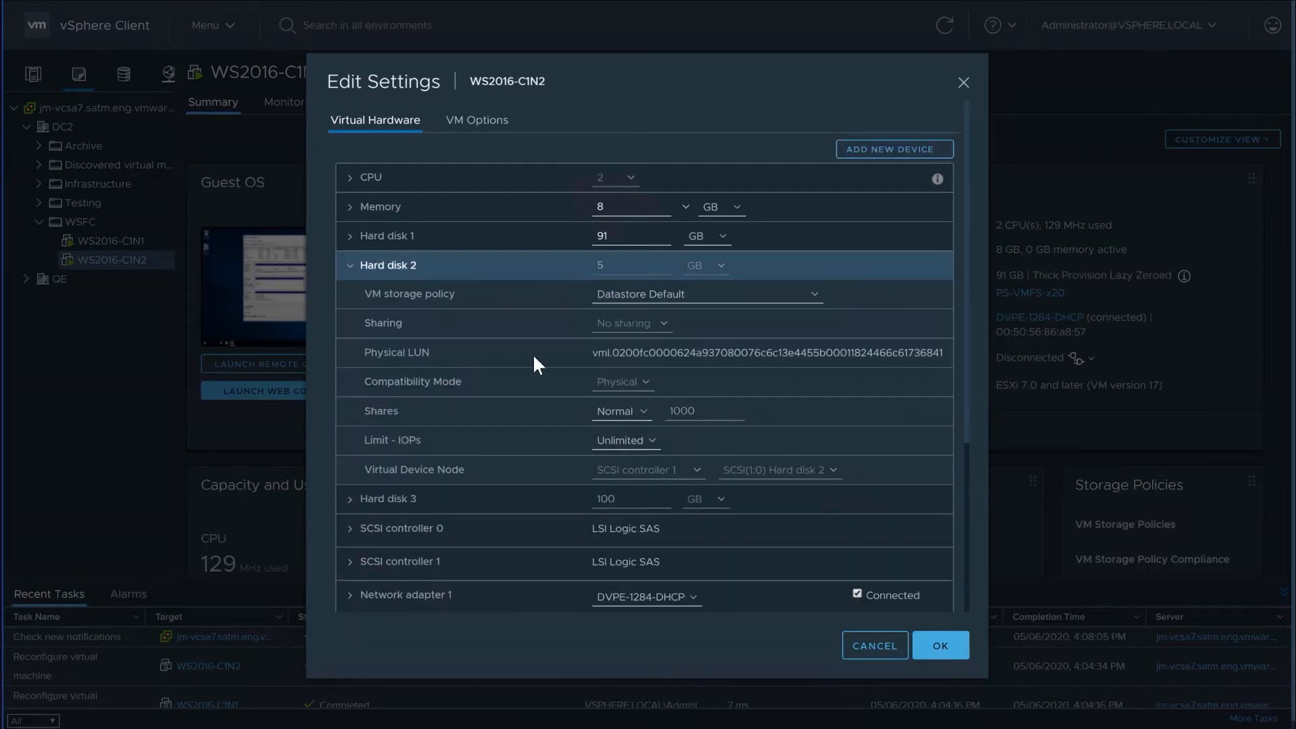
left_click_drag(593, 354, 736, 474)
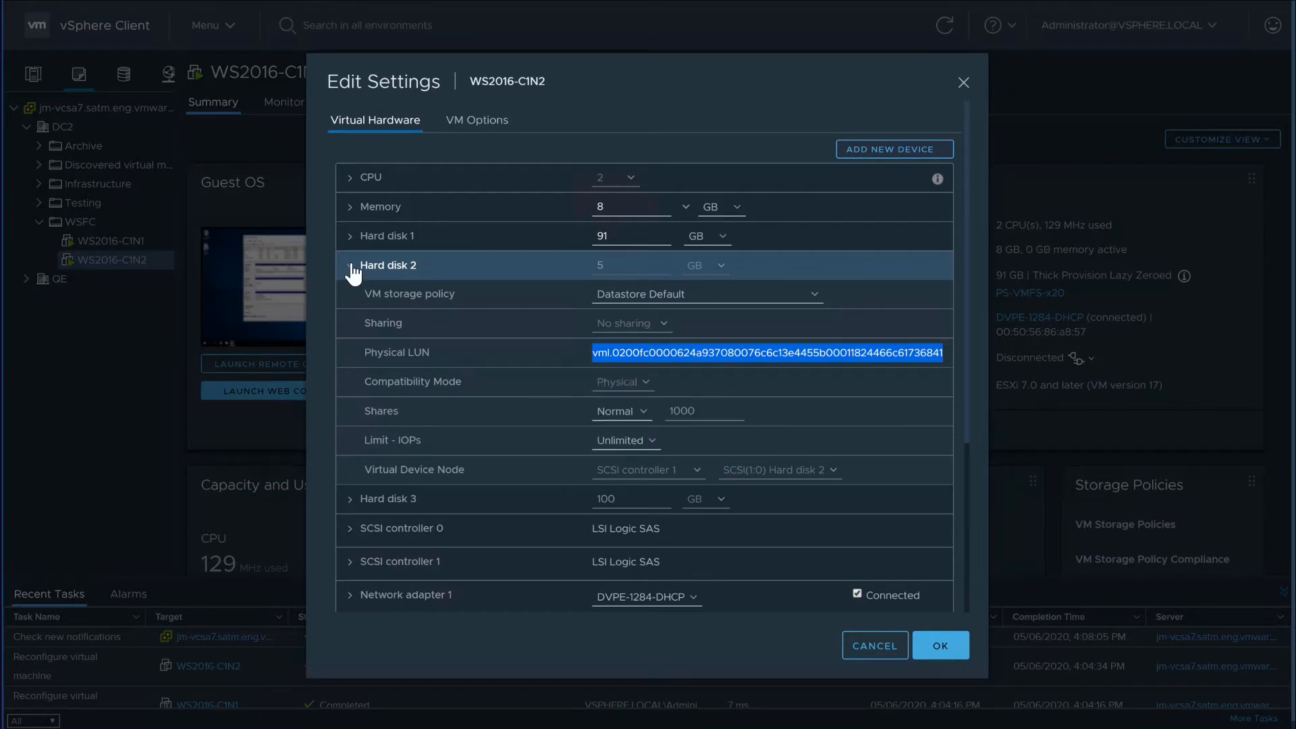
left_click(350, 265)
Examine the physical LUN and virtual device node of Hard disk 3 on WS2016-C1N2, and close the settings without saving
left_click(349, 295)
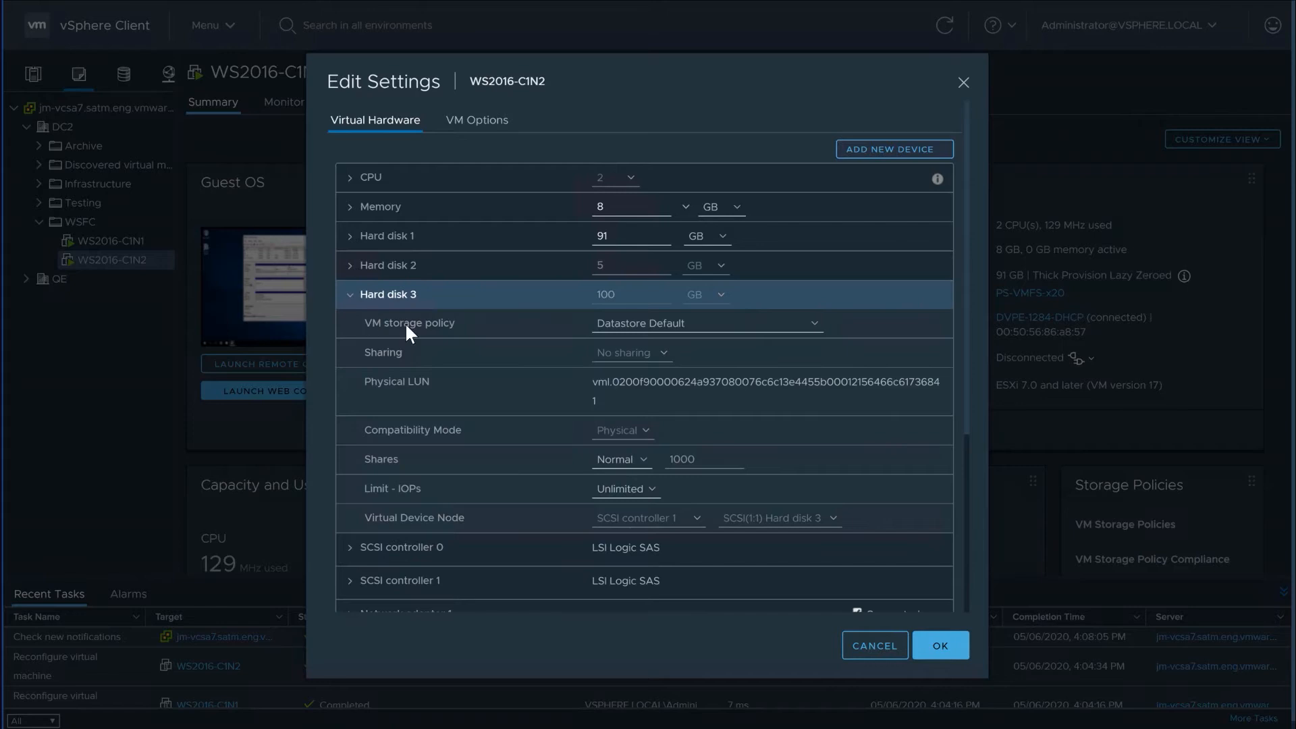
left_click_drag(591, 383, 936, 427)
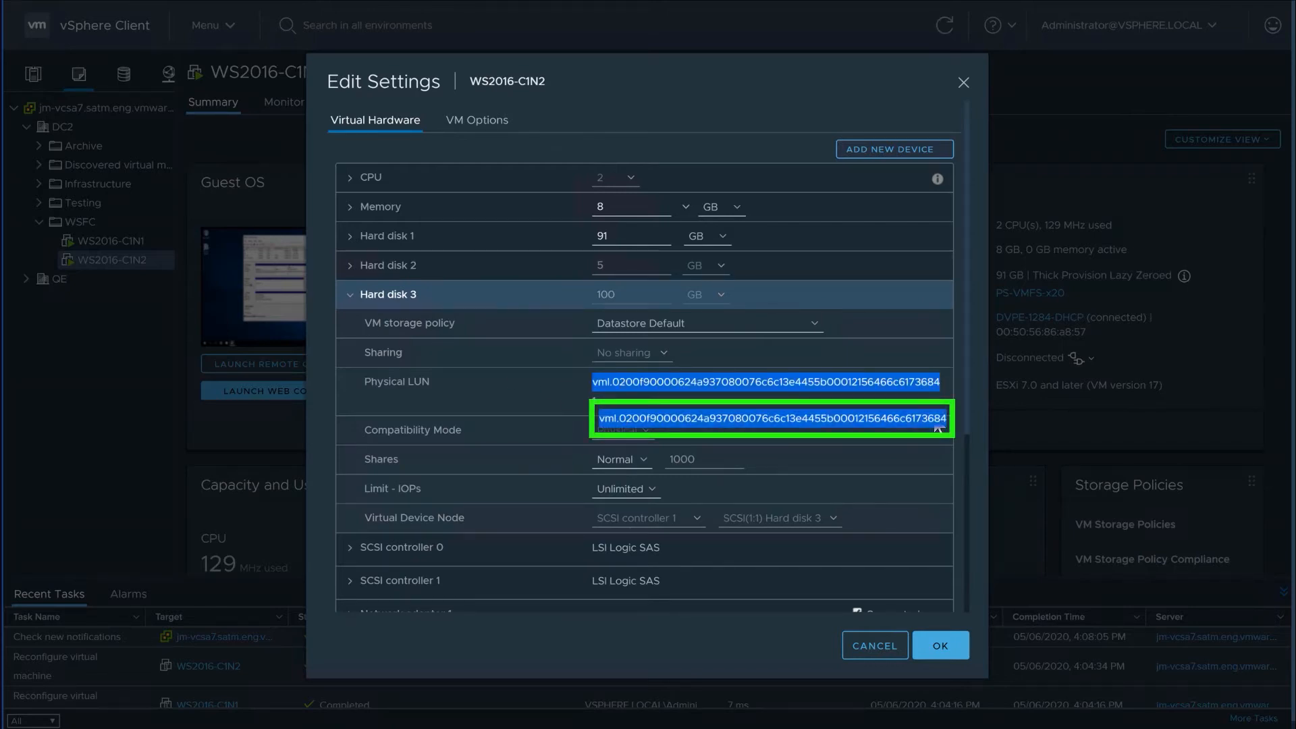
left_click(932, 410)
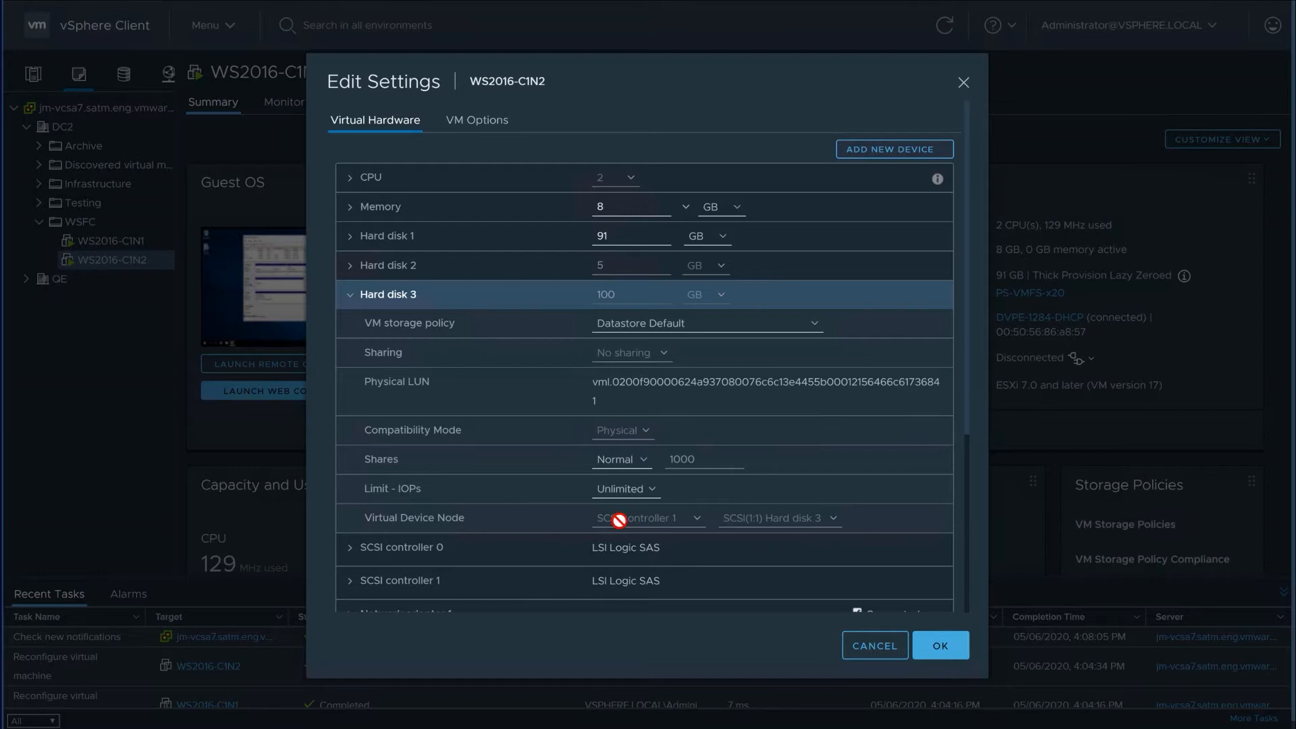
left_click(871, 646)
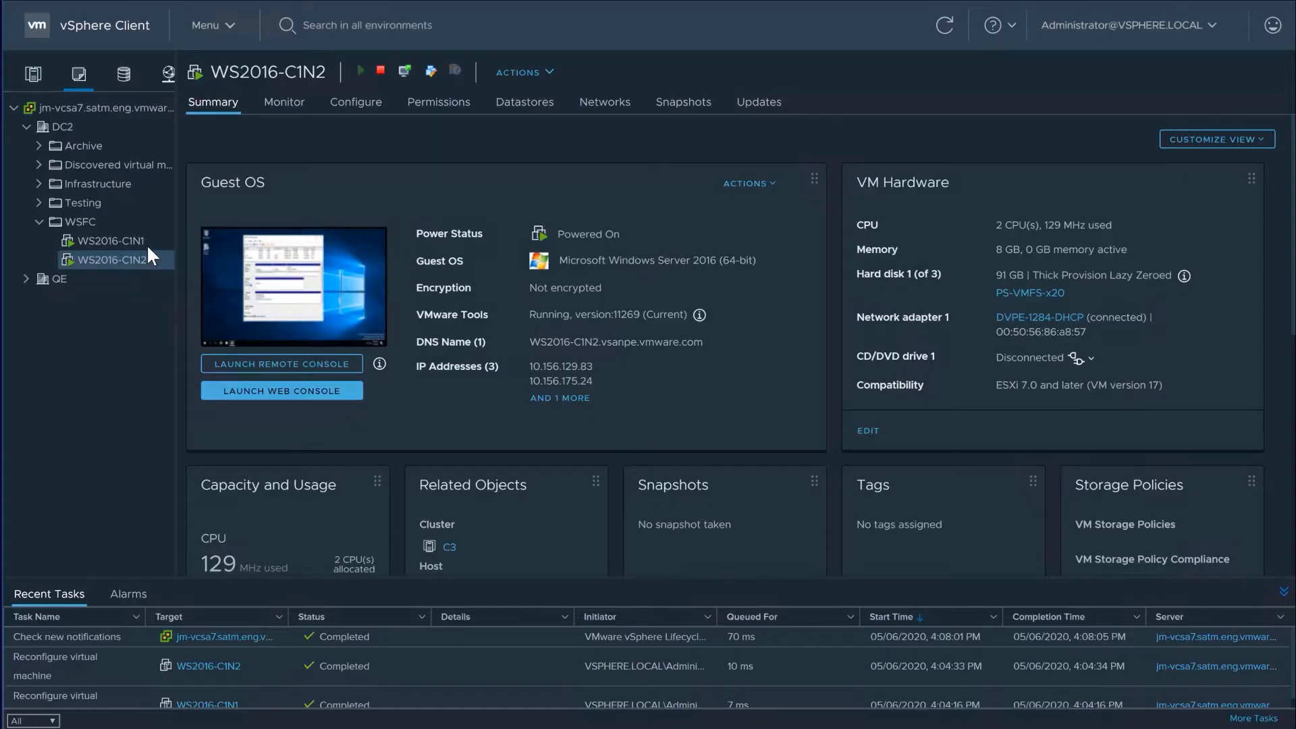
Switch to the WS2016-C1N1 console and review the WS2016-C1-FS role, node WS2016-C1N2 and Cluster Disk 2 in Failover Cluster Manager
left_click(146, 241)
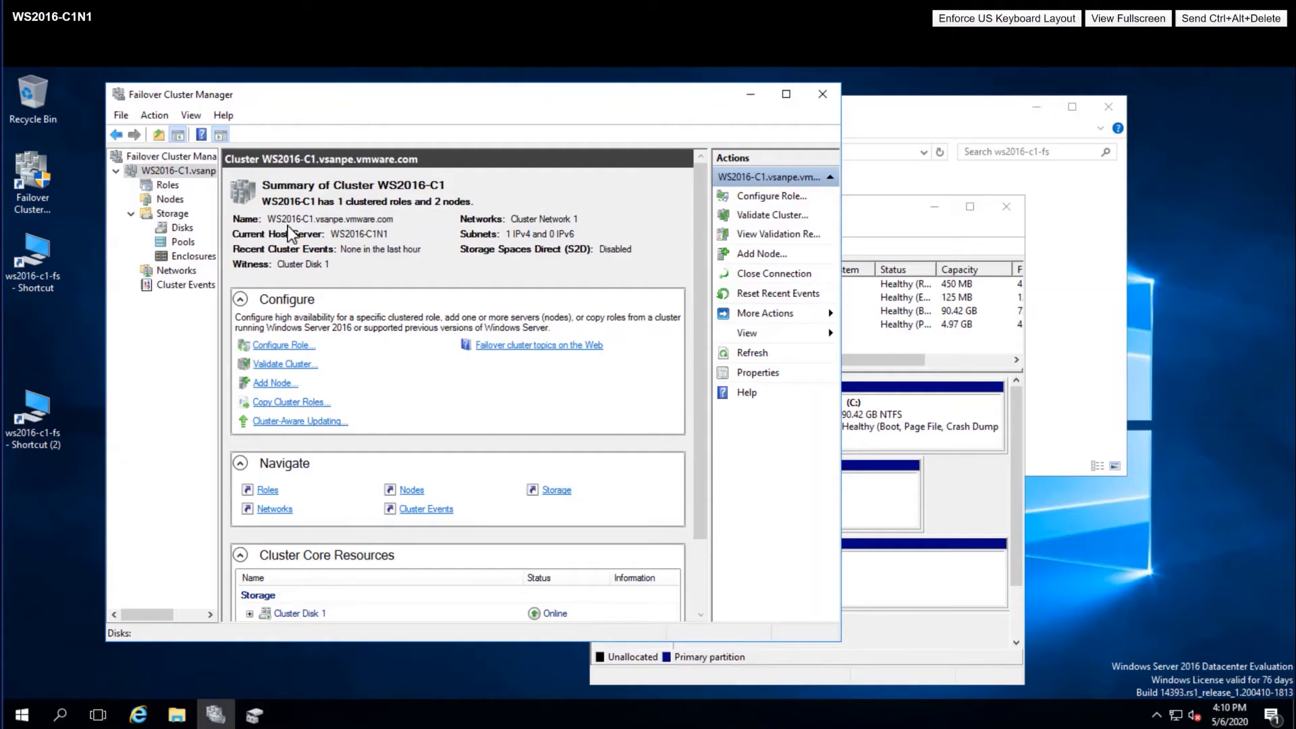
left_click(169, 184)
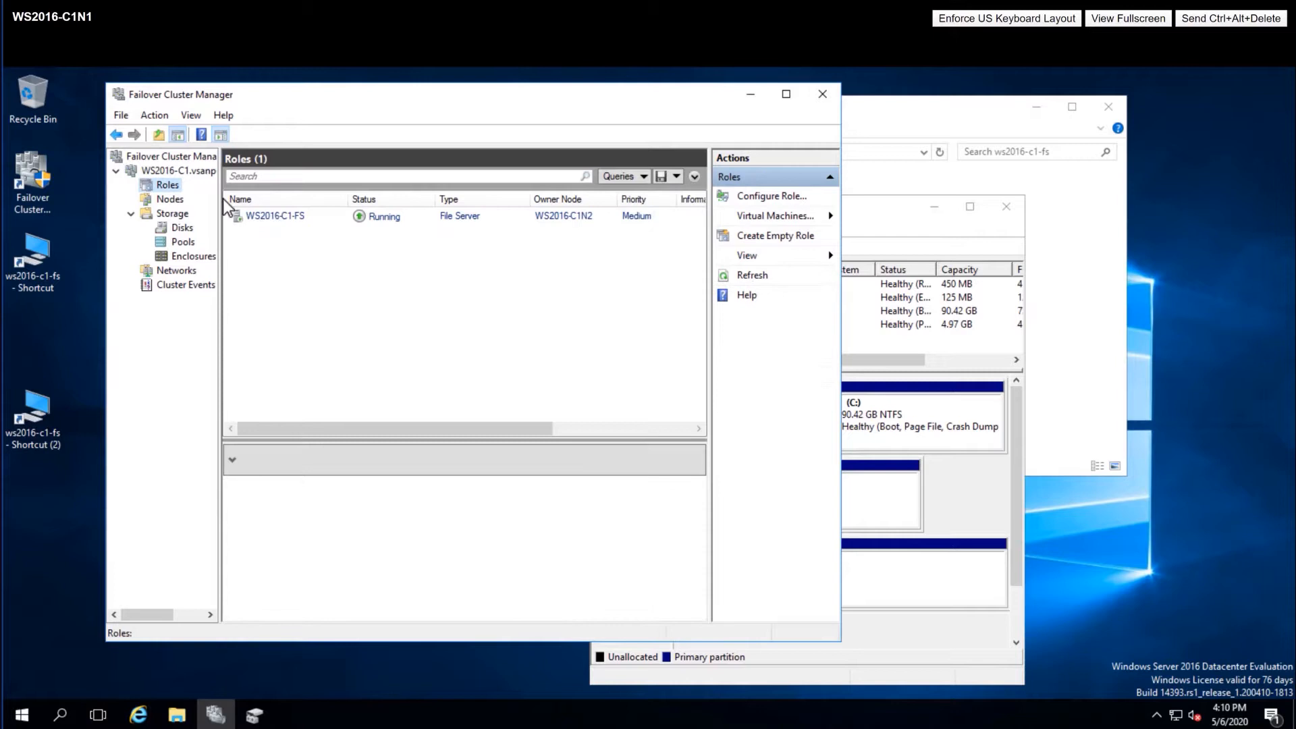
left_click(299, 217)
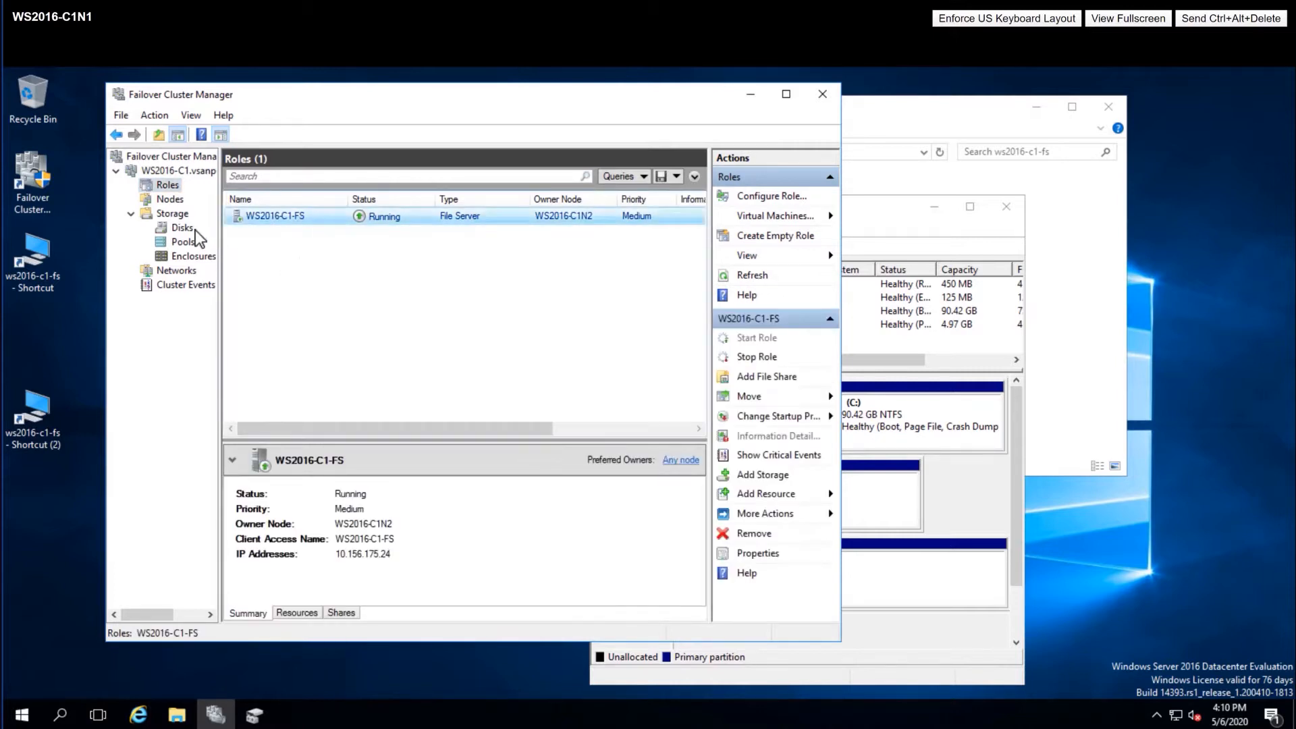
left_click(169, 199)
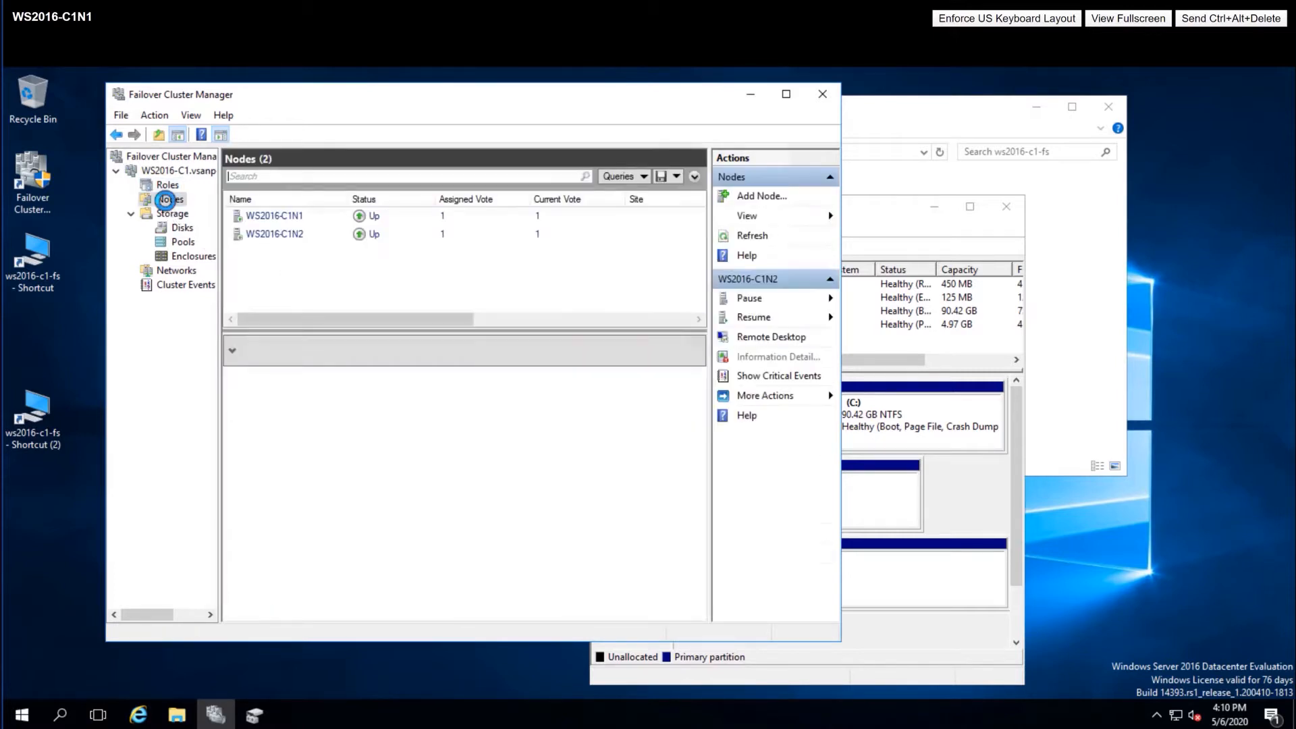
left_click(277, 239)
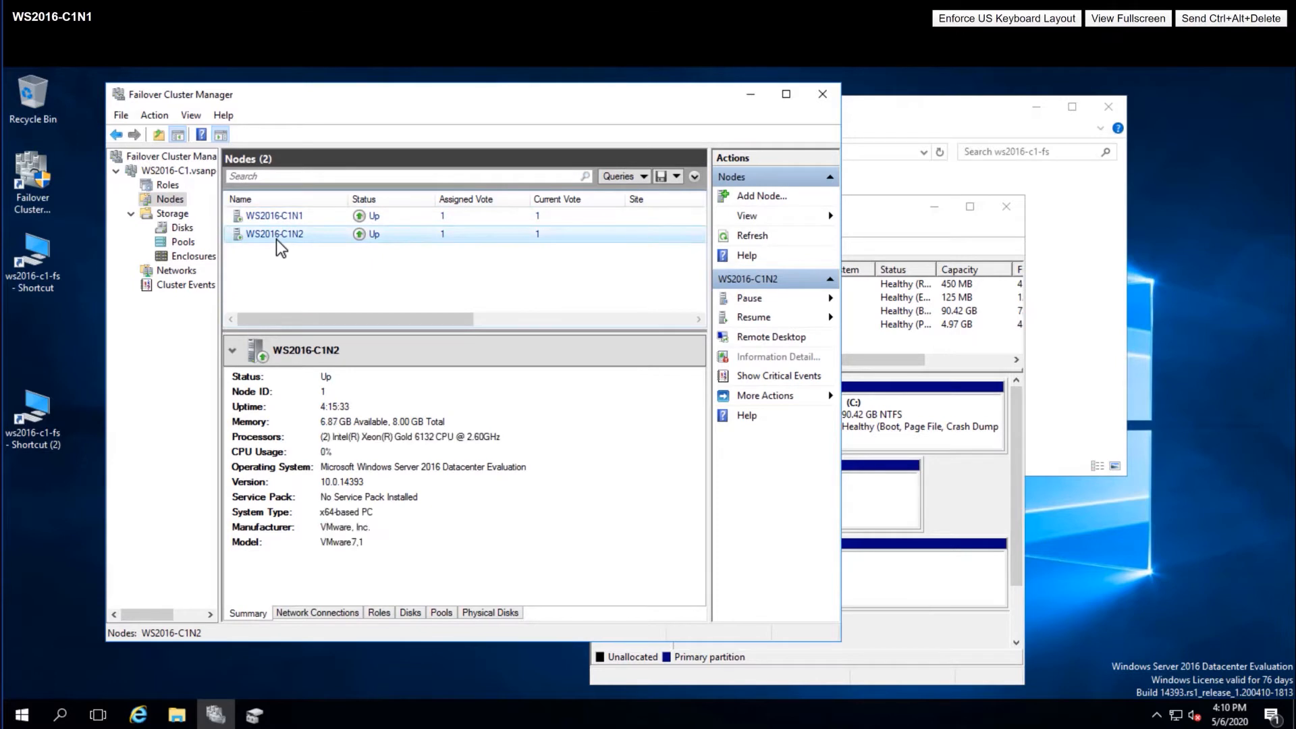
left_click(182, 230)
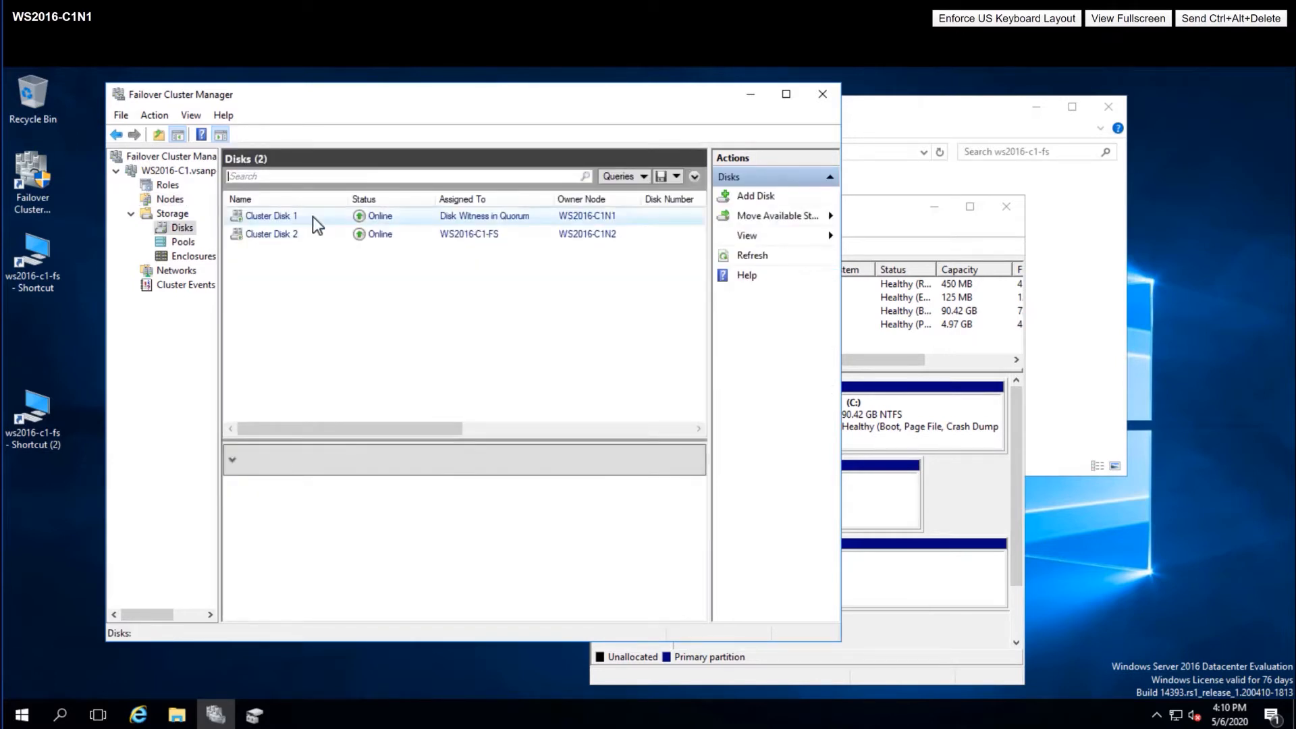
left_click(306, 235)
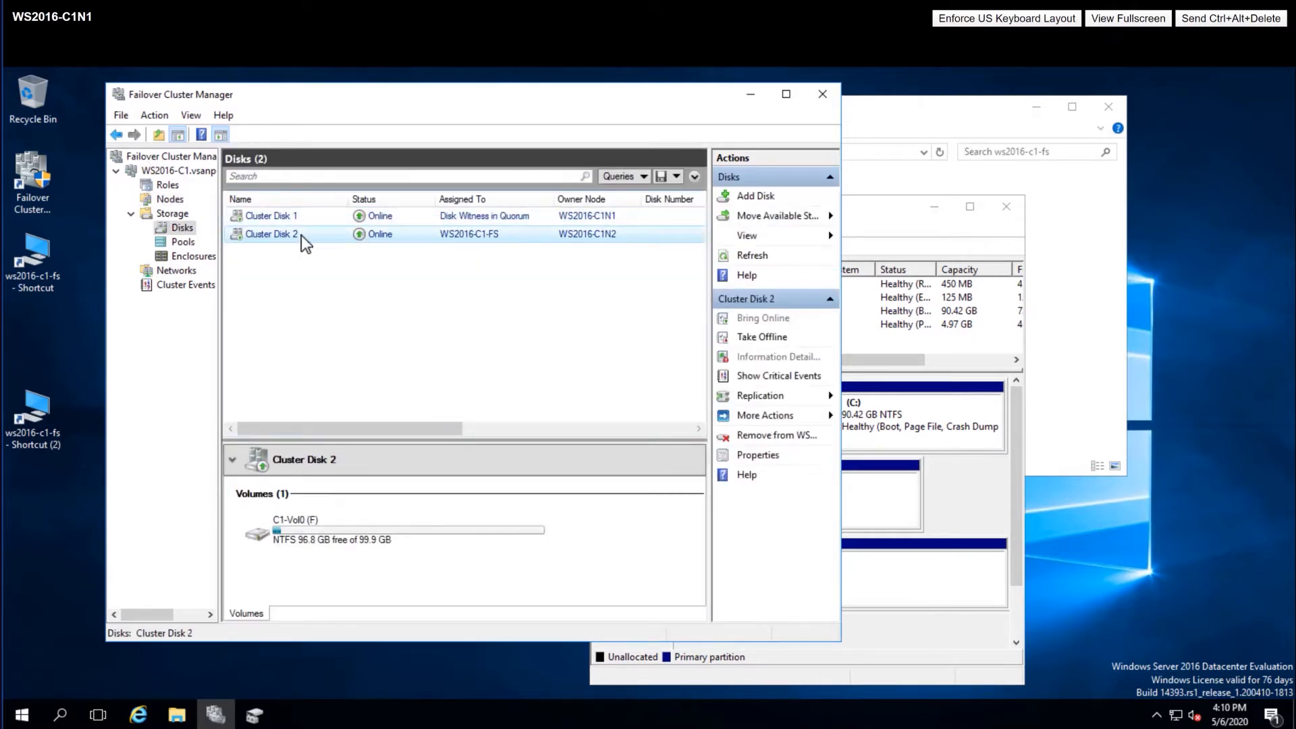
Inspect the VMware folder in the Vol0 share of ws2016-c1-fs, and view the node's disks in Disk Management
left_click(879, 111)
double_click(743, 183)
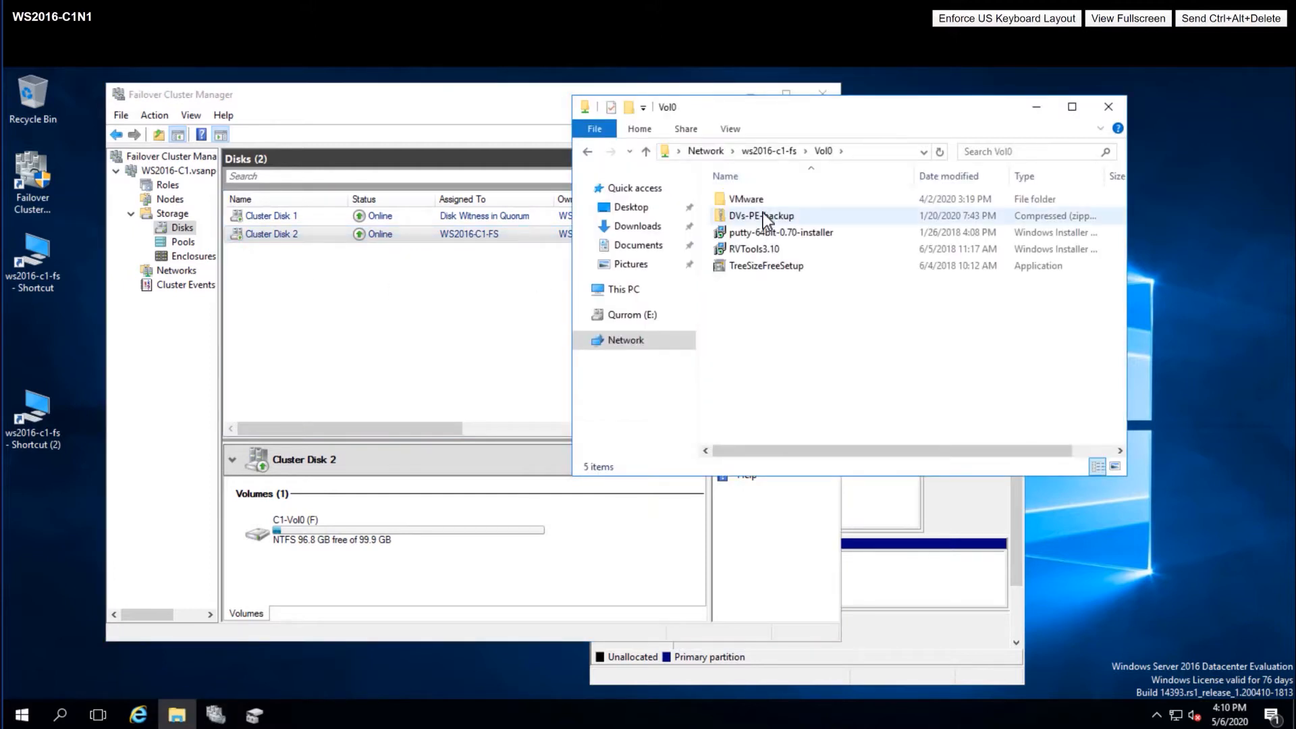
double_click(760, 203)
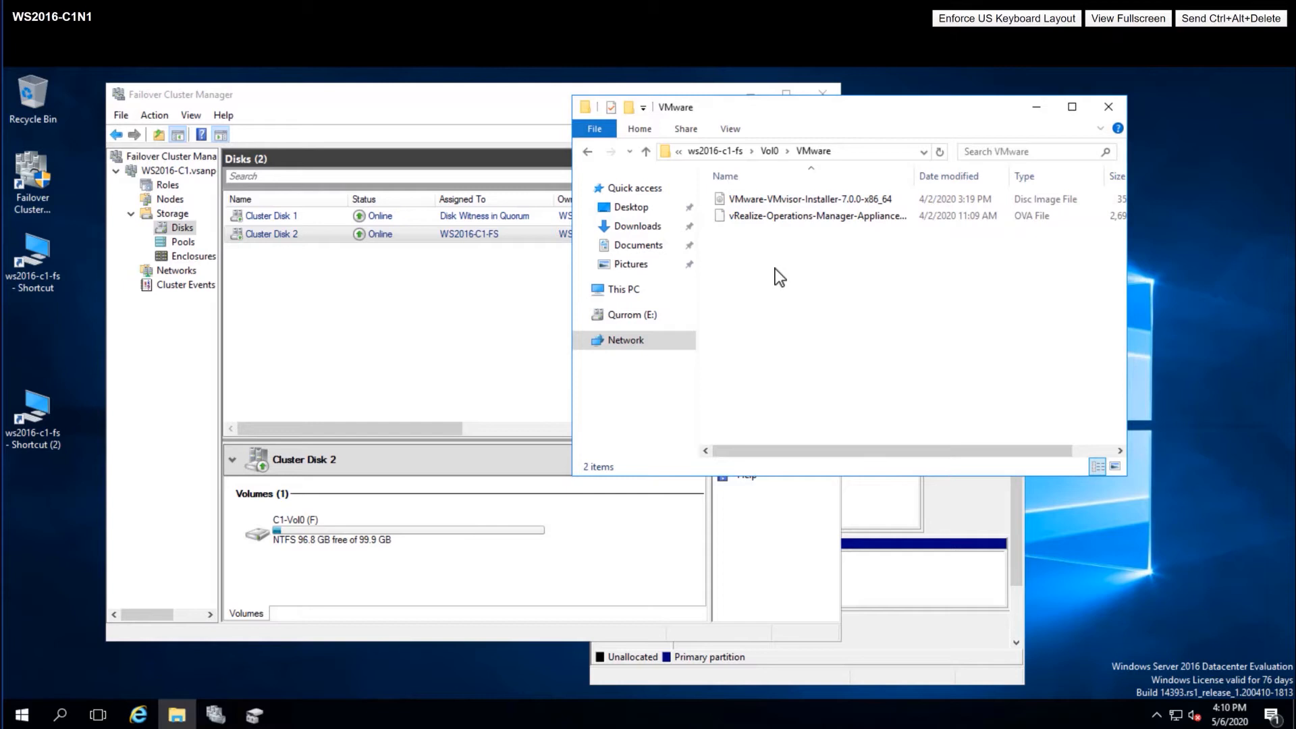
left_click(890, 635)
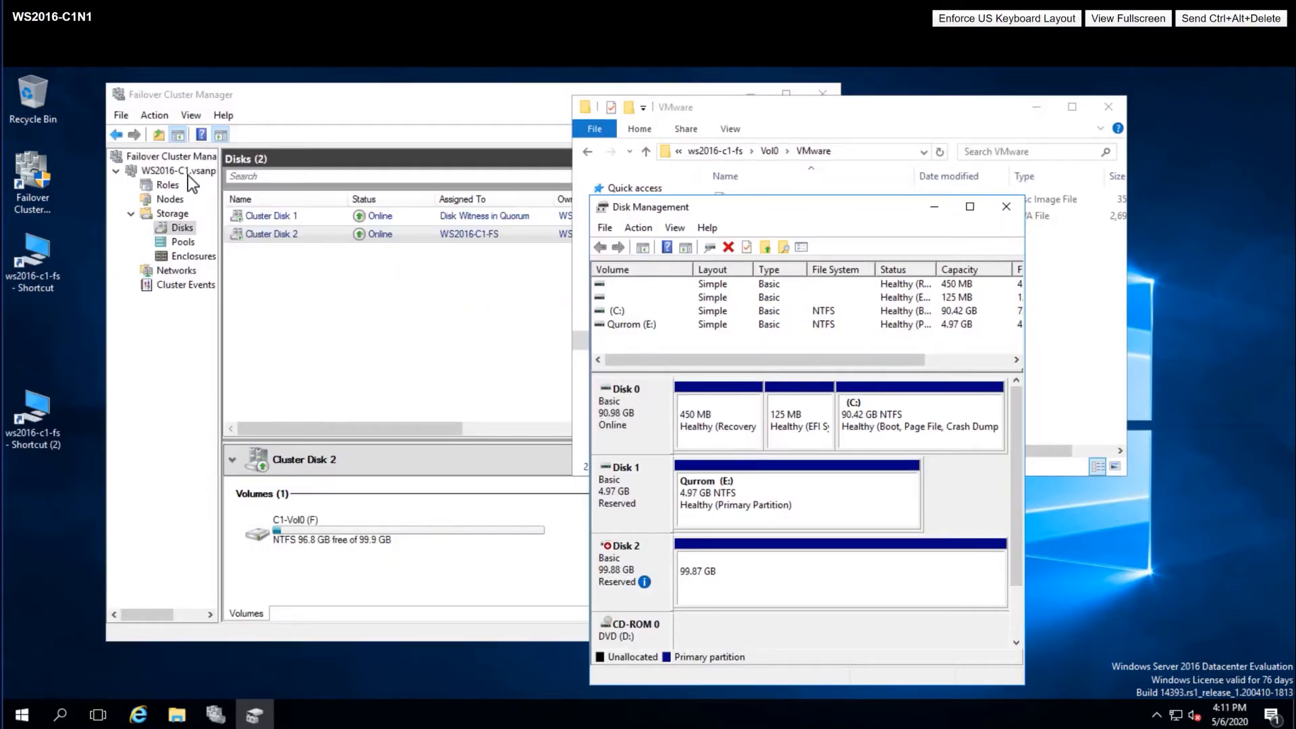
Shut down the WS2016-C1 cluster from Failover Cluster Manager
left_click(188, 172)
right_click(187, 173)
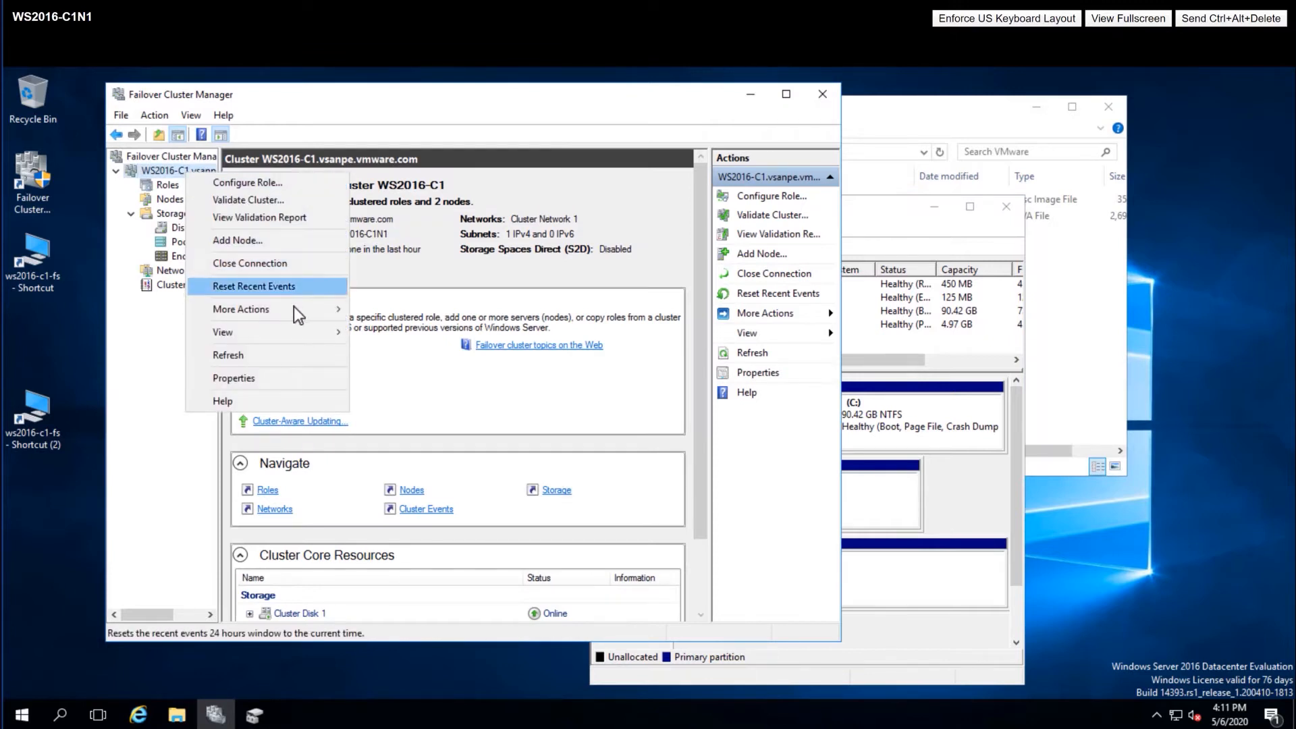
mouse_move(294, 309)
left_click(438, 360)
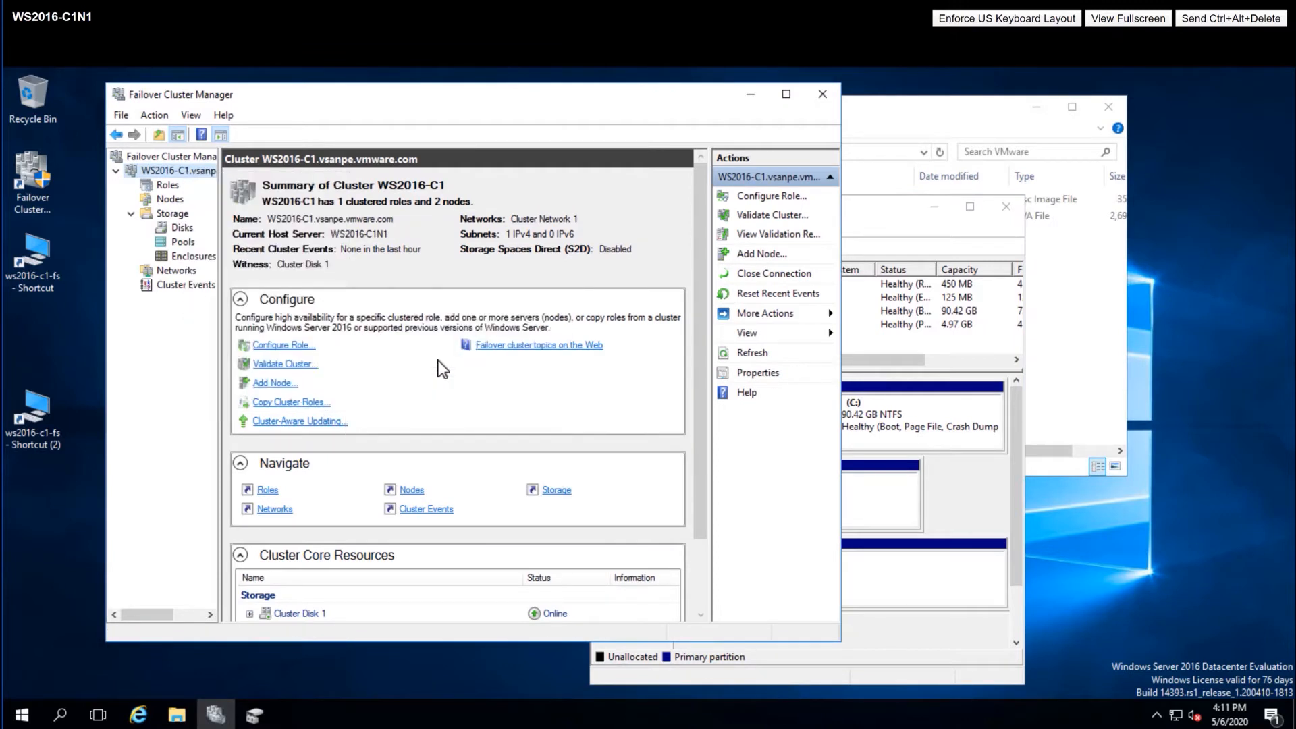
left_click(808, 391)
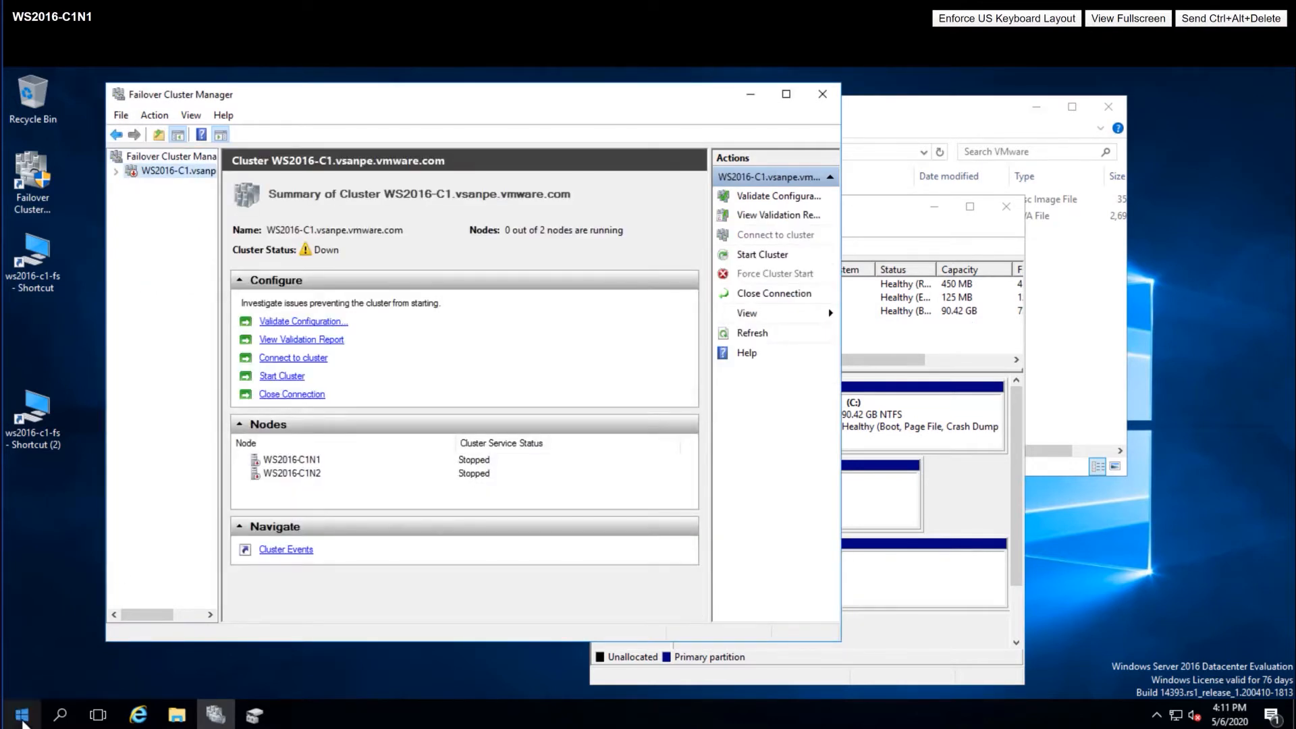
Shut down Windows on WS2016-C1N1 with the reason Other (Planned)
left_click(22, 714)
left_click(24, 682)
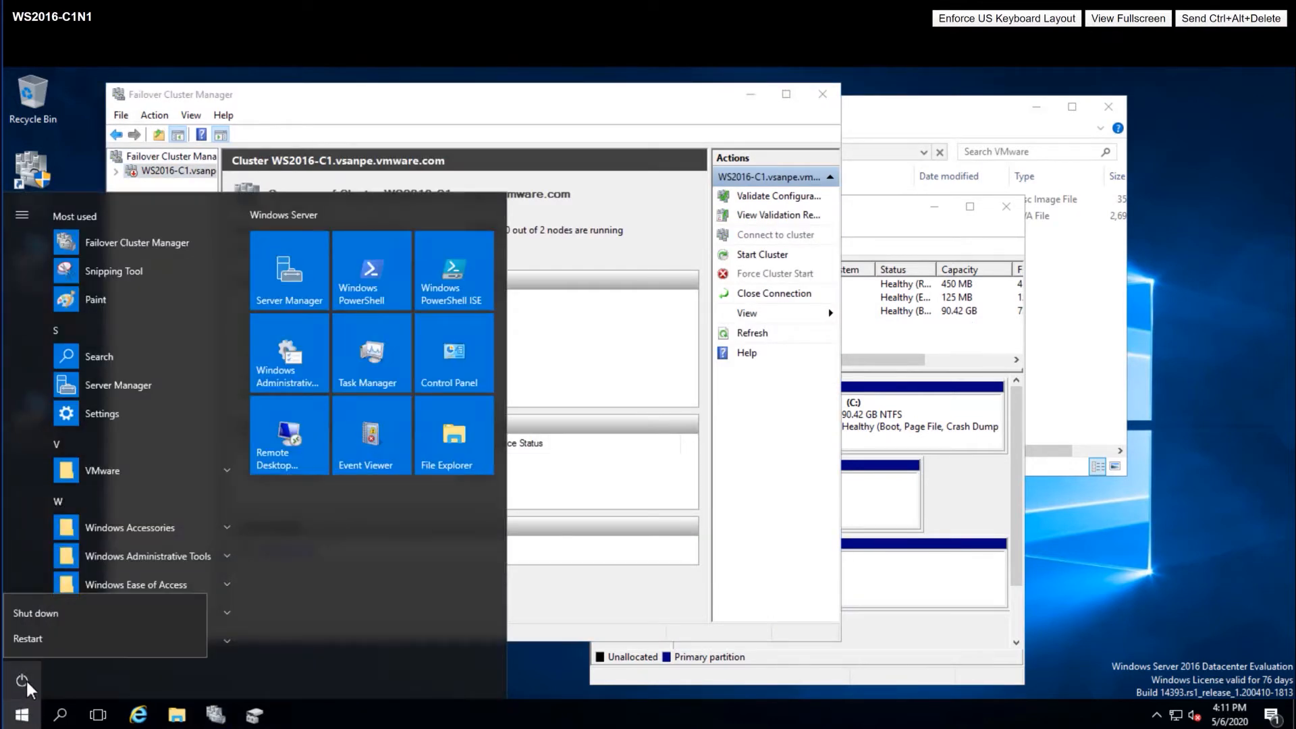
left_click(35, 613)
left_click(61, 603)
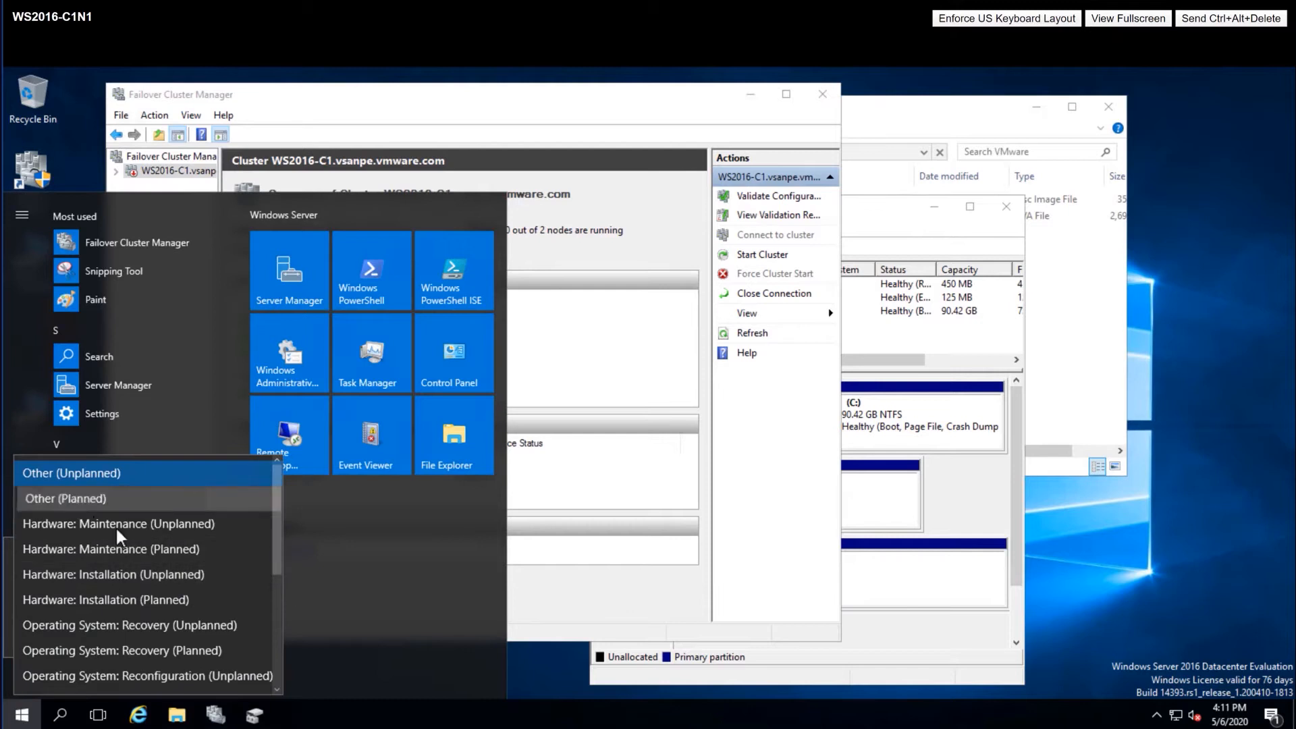
left_click(92, 507)
left_click(247, 635)
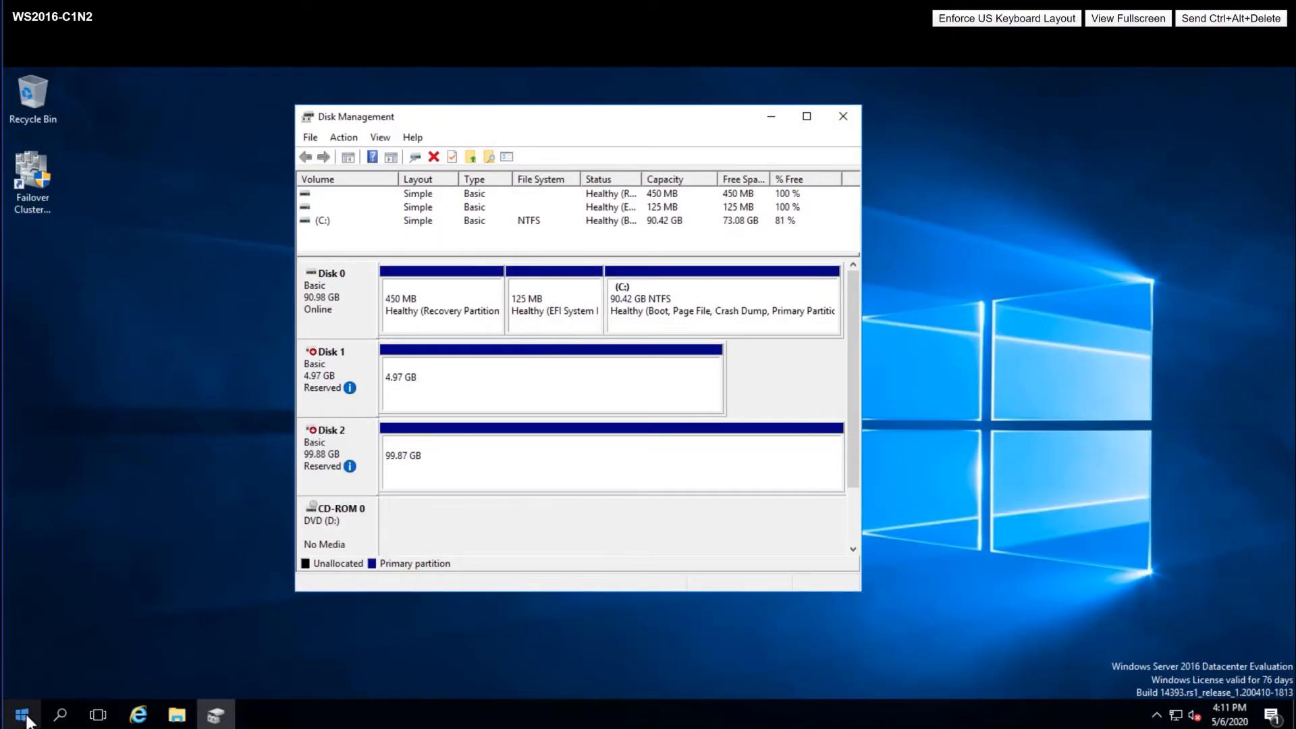
Shut down Windows on WS2016-C1N2 with the reason Other (Planned)
left_click(25, 717)
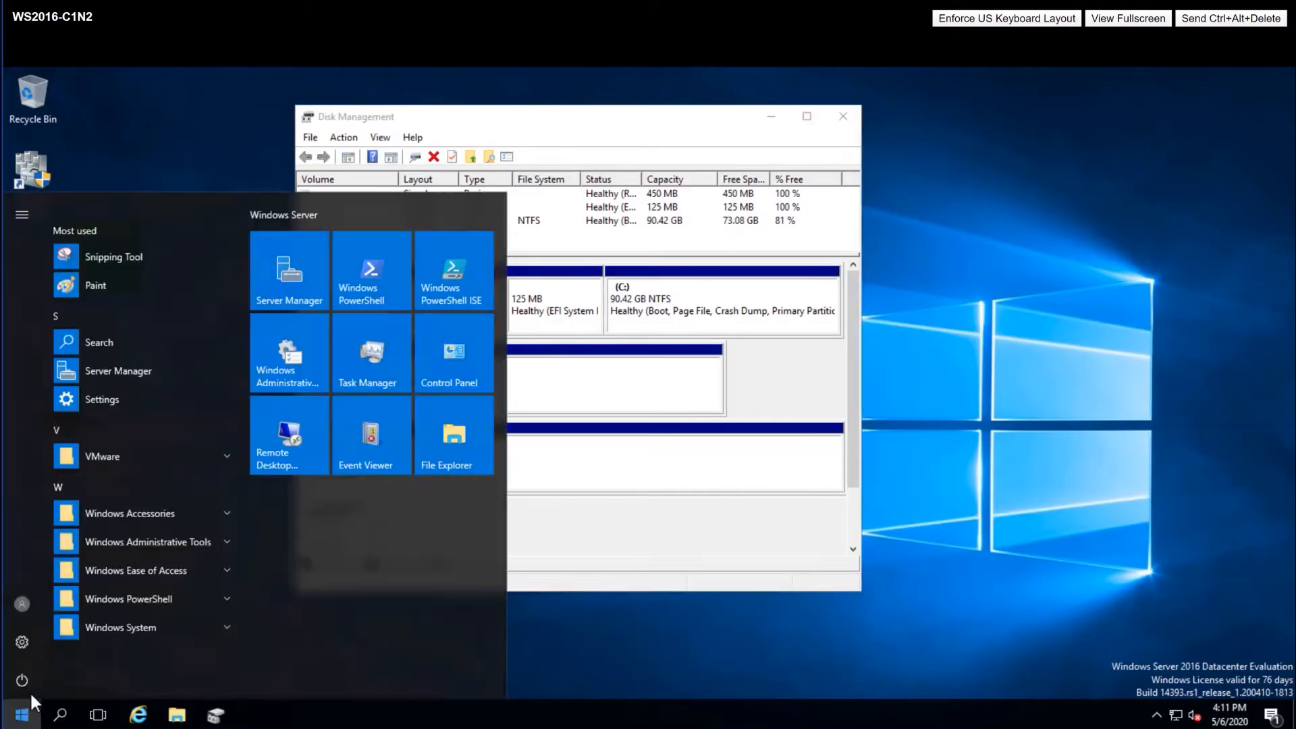
left_click(22, 681)
left_click(56, 614)
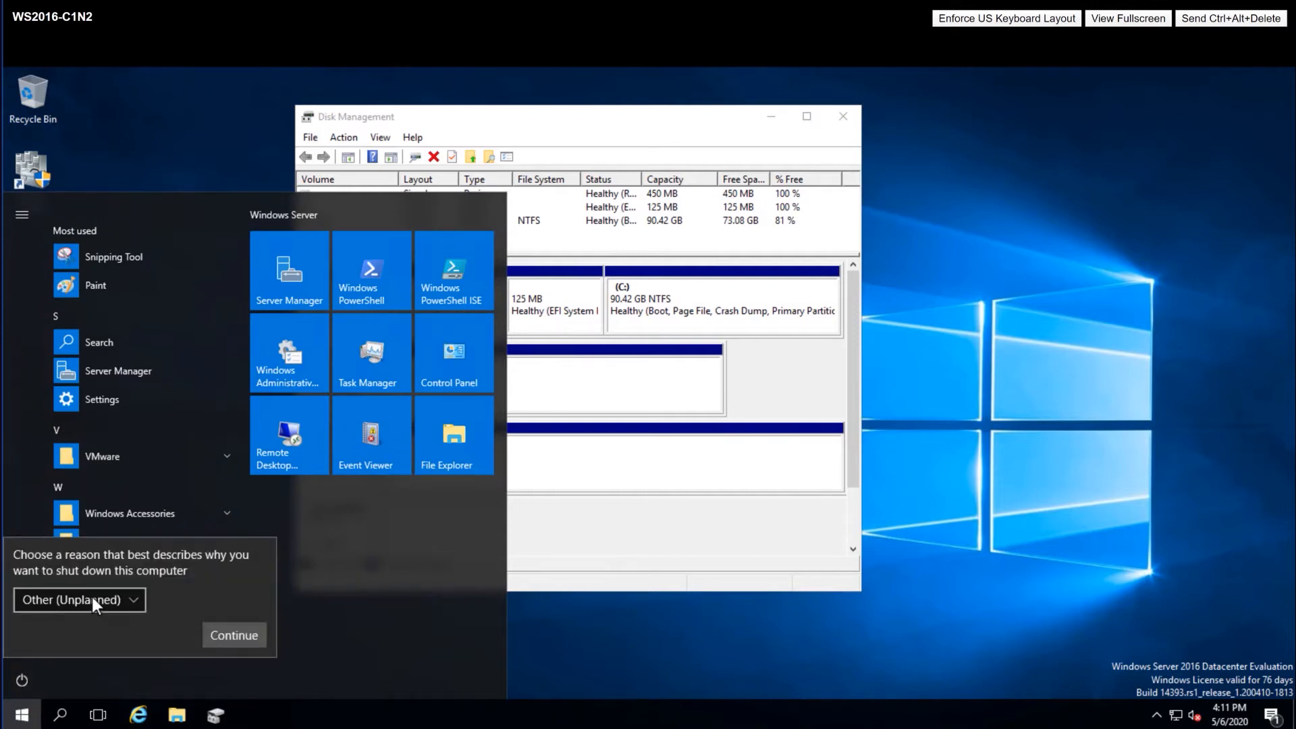
left_click(91, 594)
left_click(79, 499)
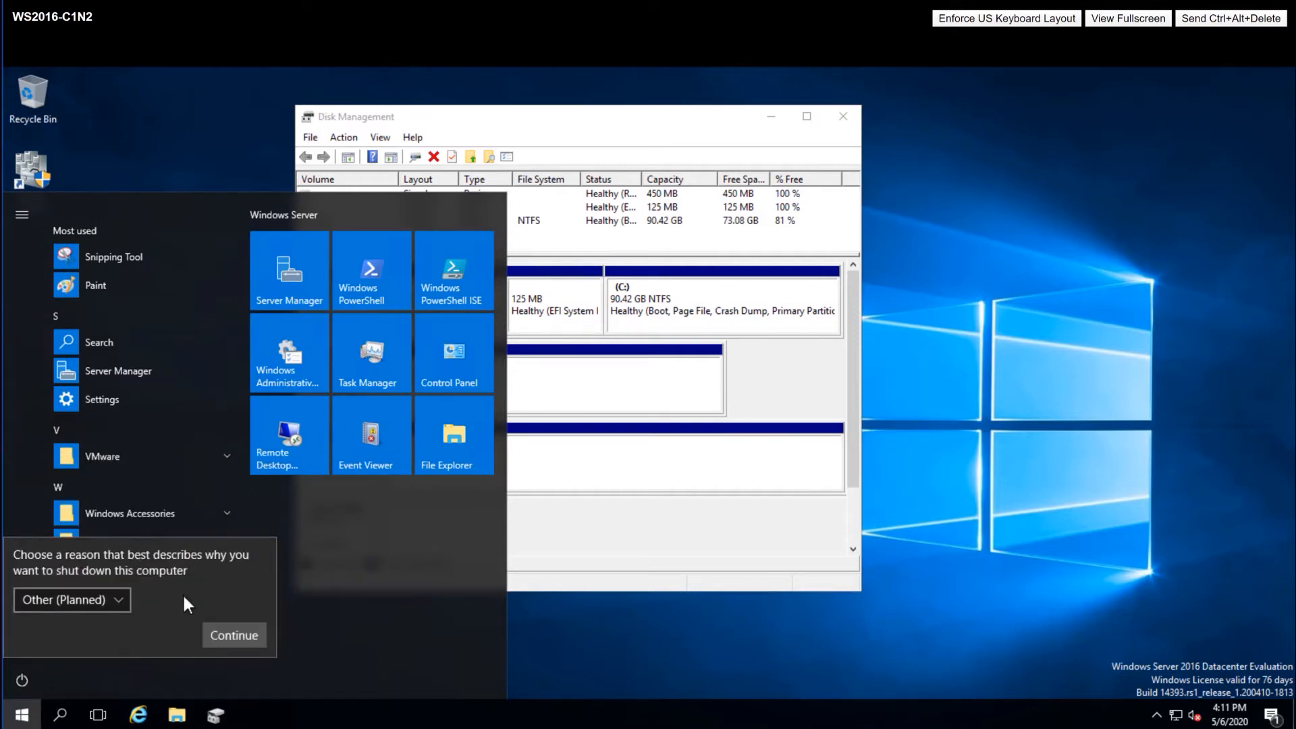
left_click(237, 633)
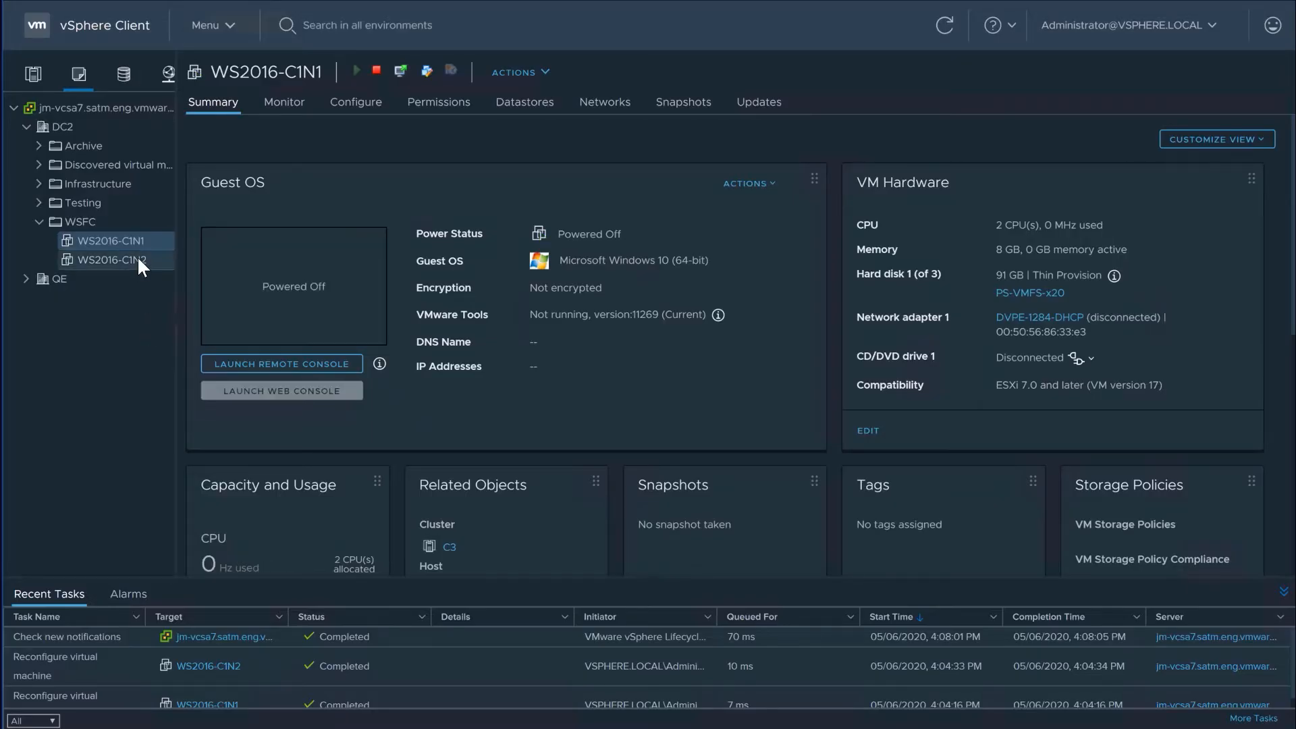
In the vSphere Client, remove Hard disk 2 and Hard disk 3 from the WS2016-C1N2 VM without deleting their datastore files
left_click(138, 259)
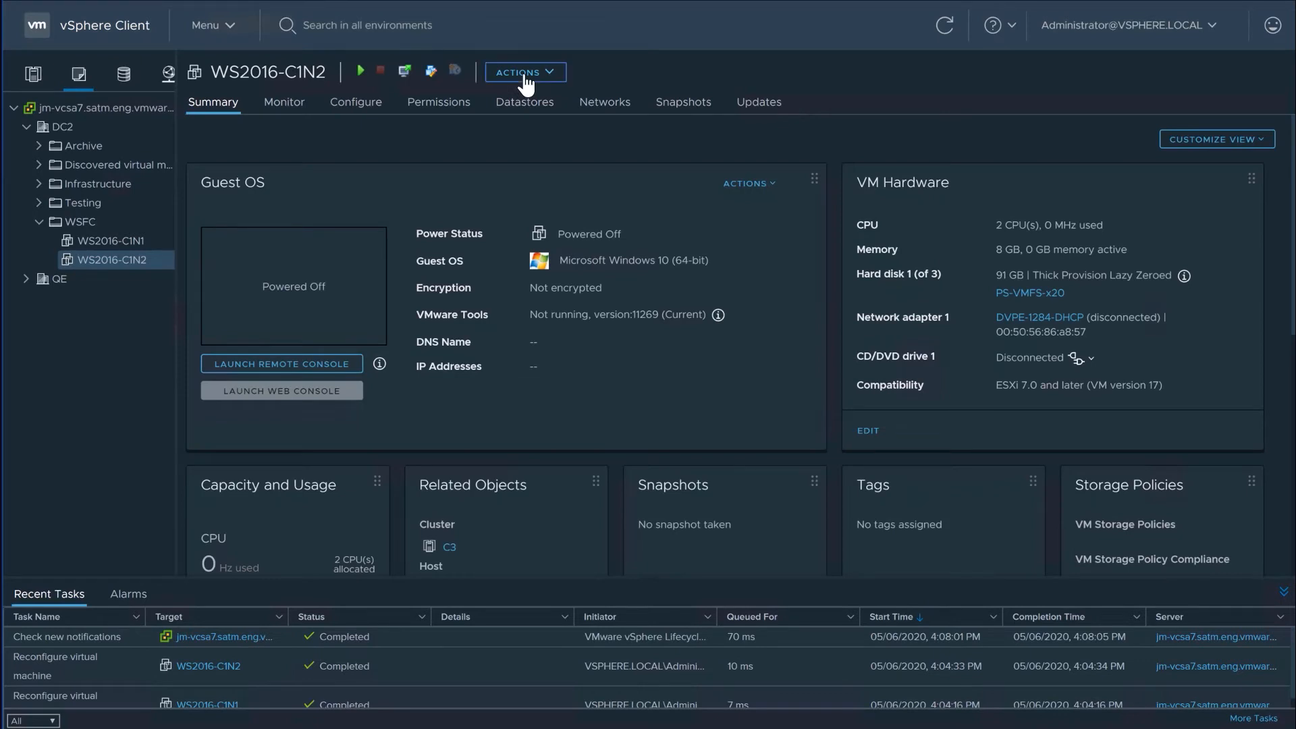
left_click(526, 74)
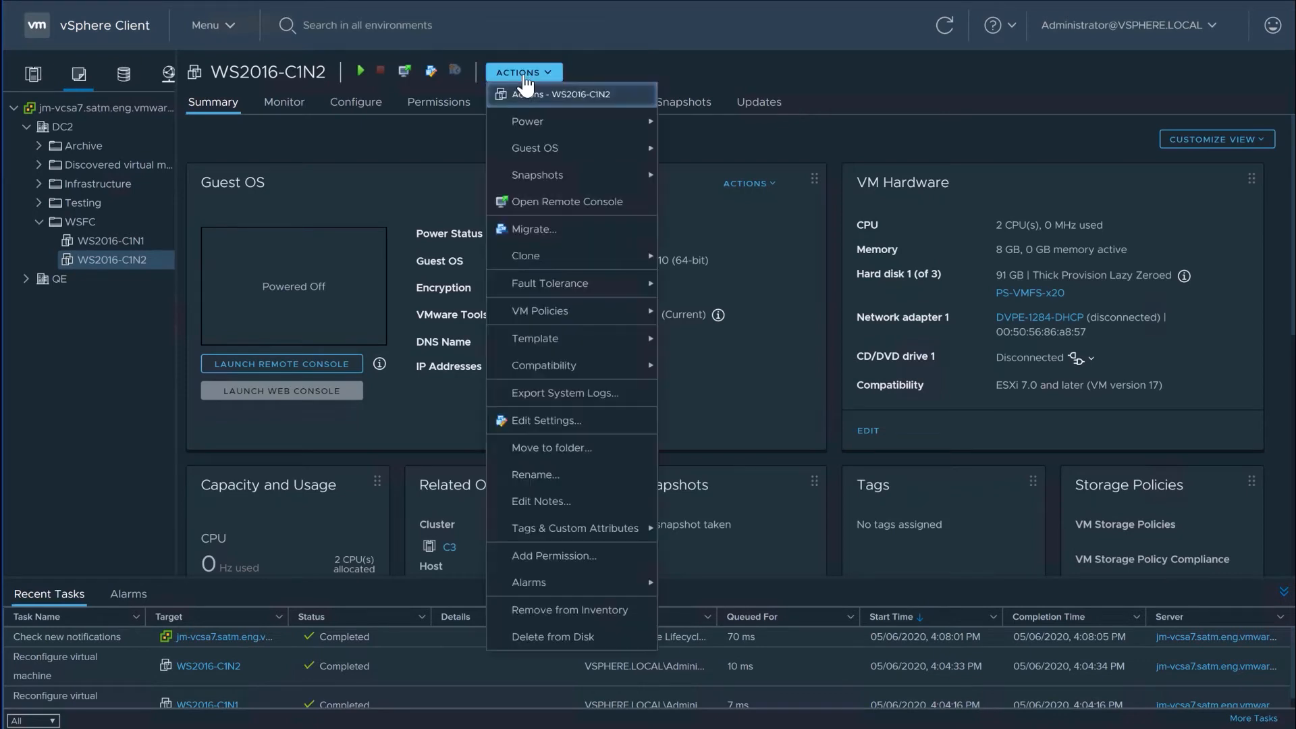
left_click(533, 422)
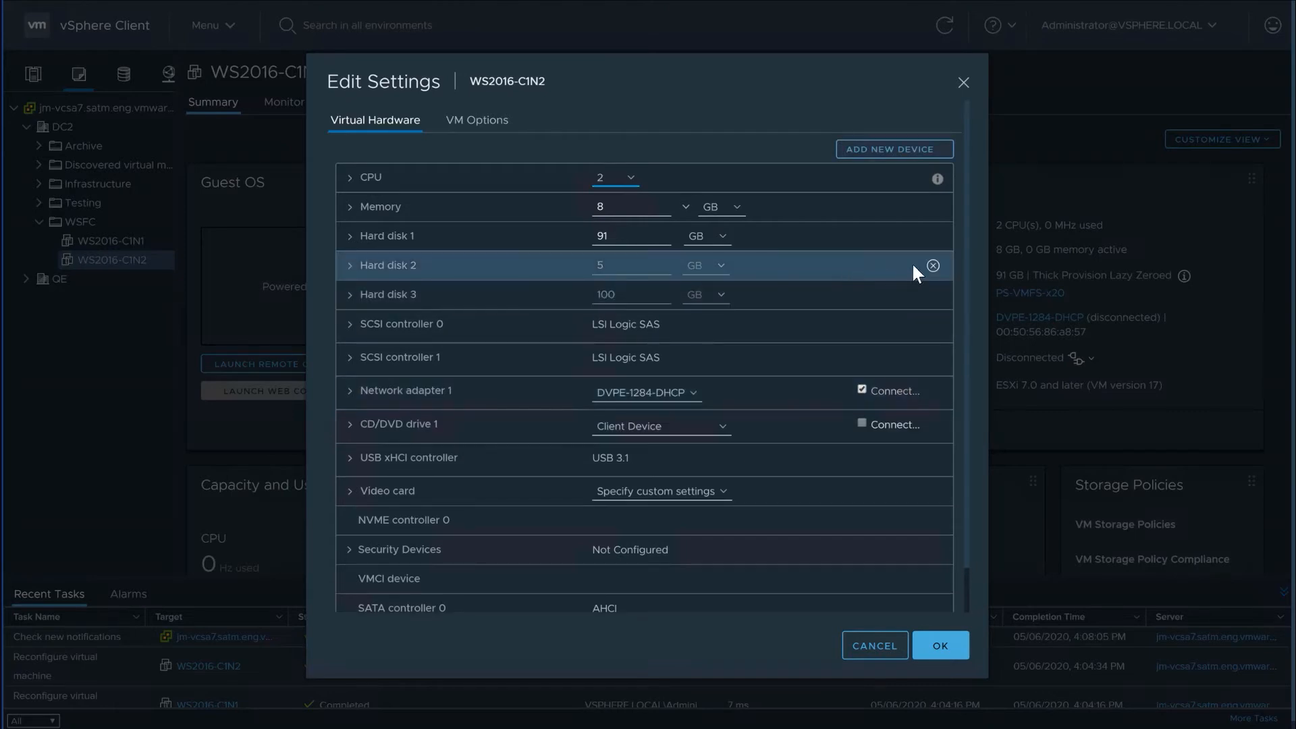
left_click(933, 266)
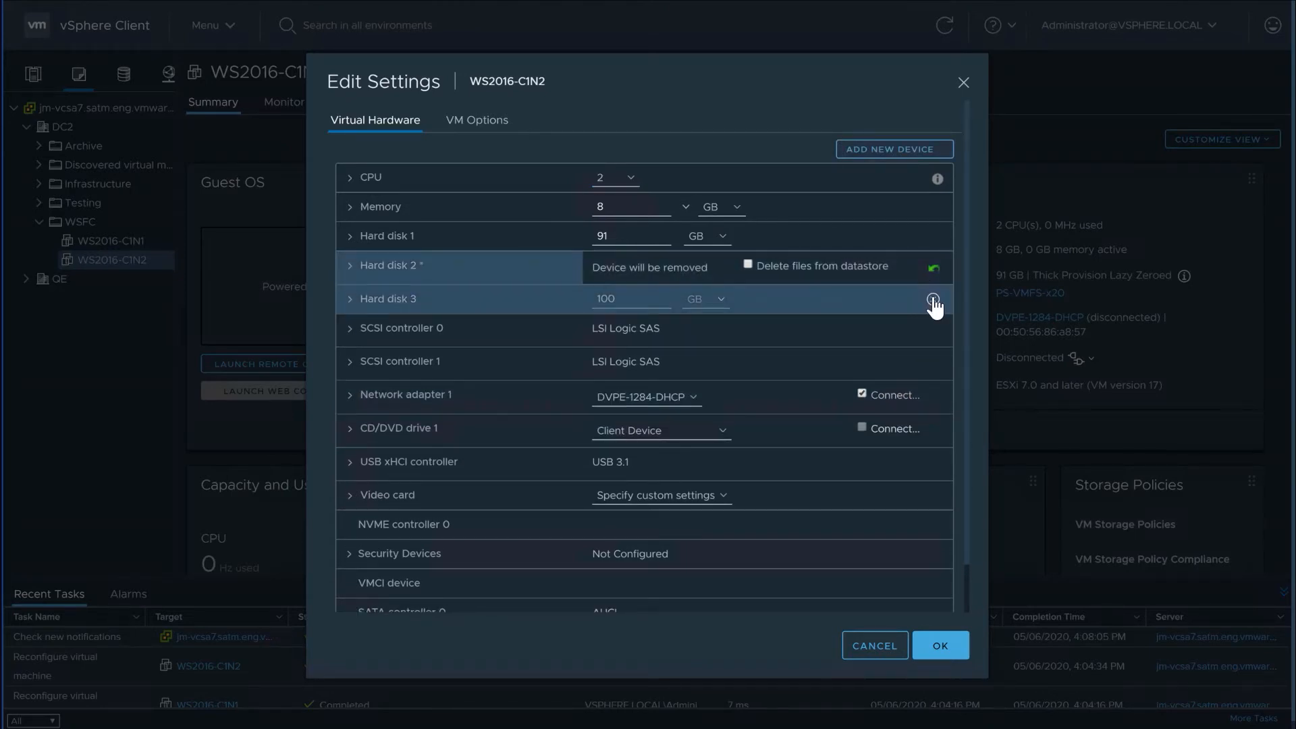
left_click(933, 300)
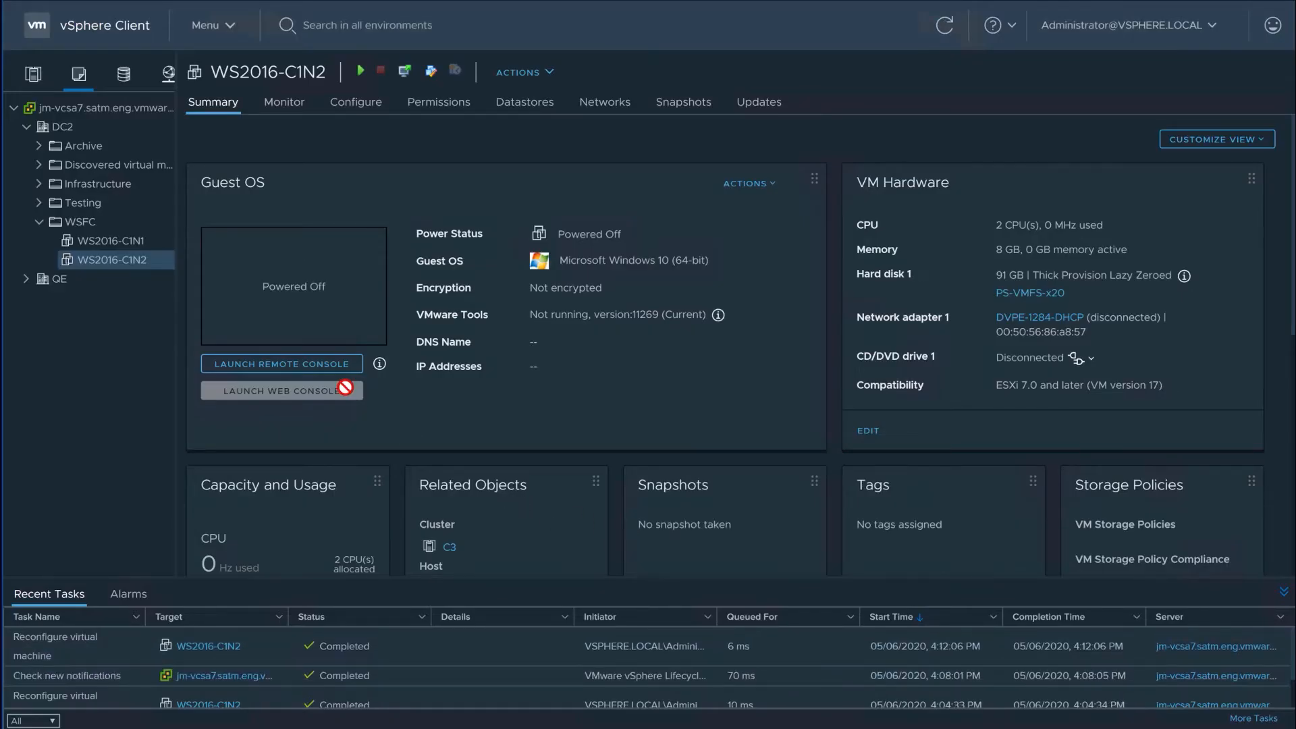
Migrate only the storage of the WS2016-C1N1 VM to the PS-vVols-x20 datastore in Thin Provision format
left_click(130, 242)
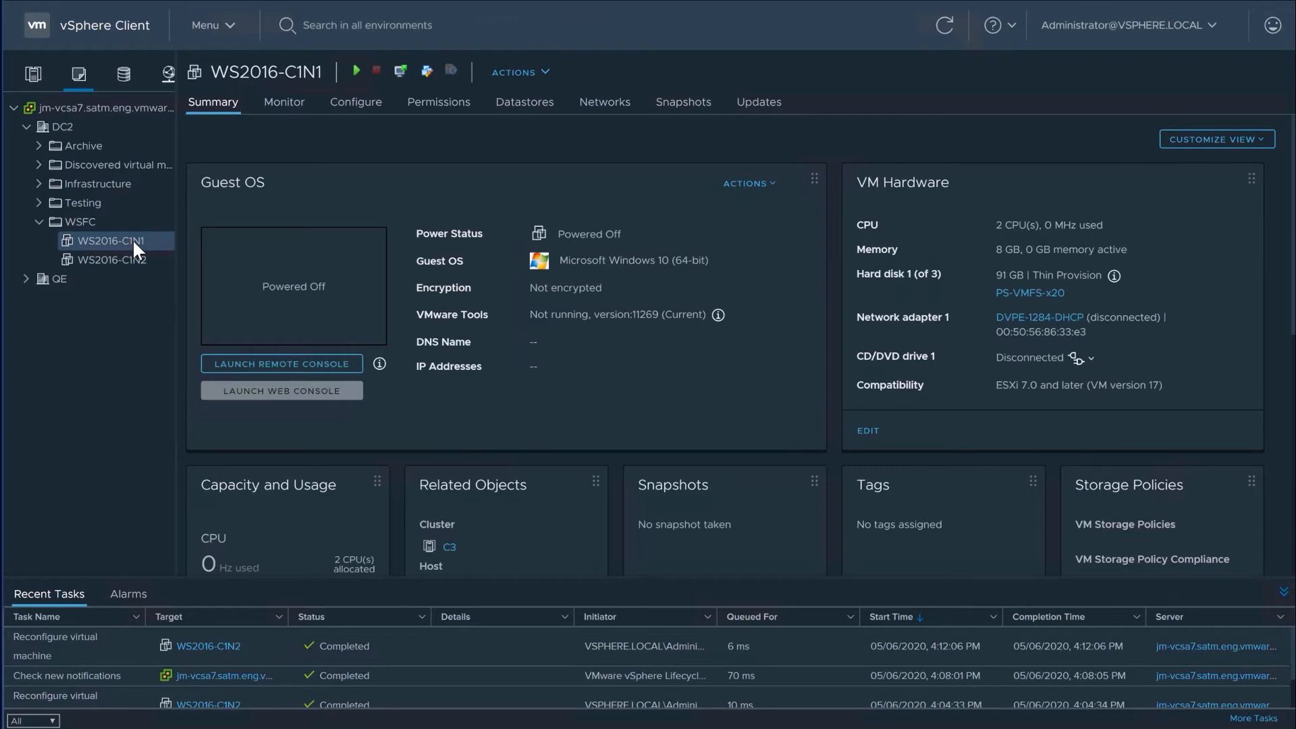
right_click(133, 239)
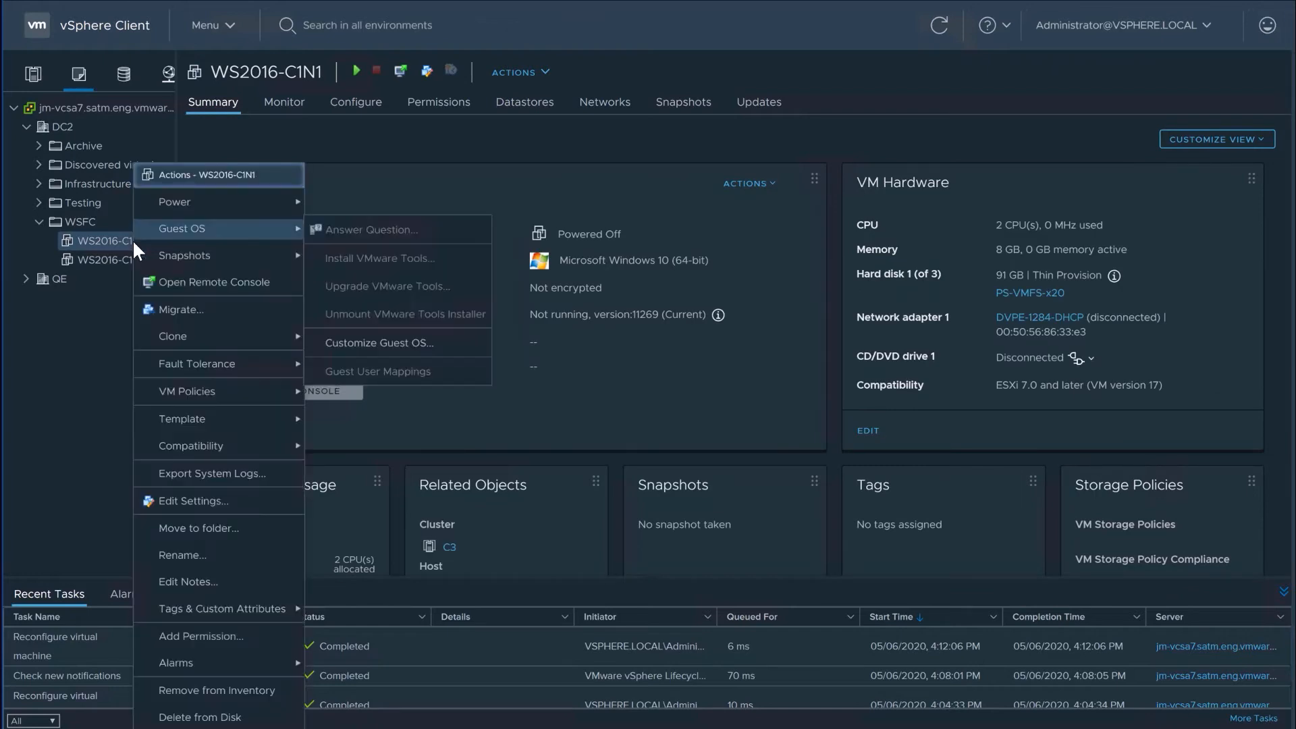
left_click(199, 313)
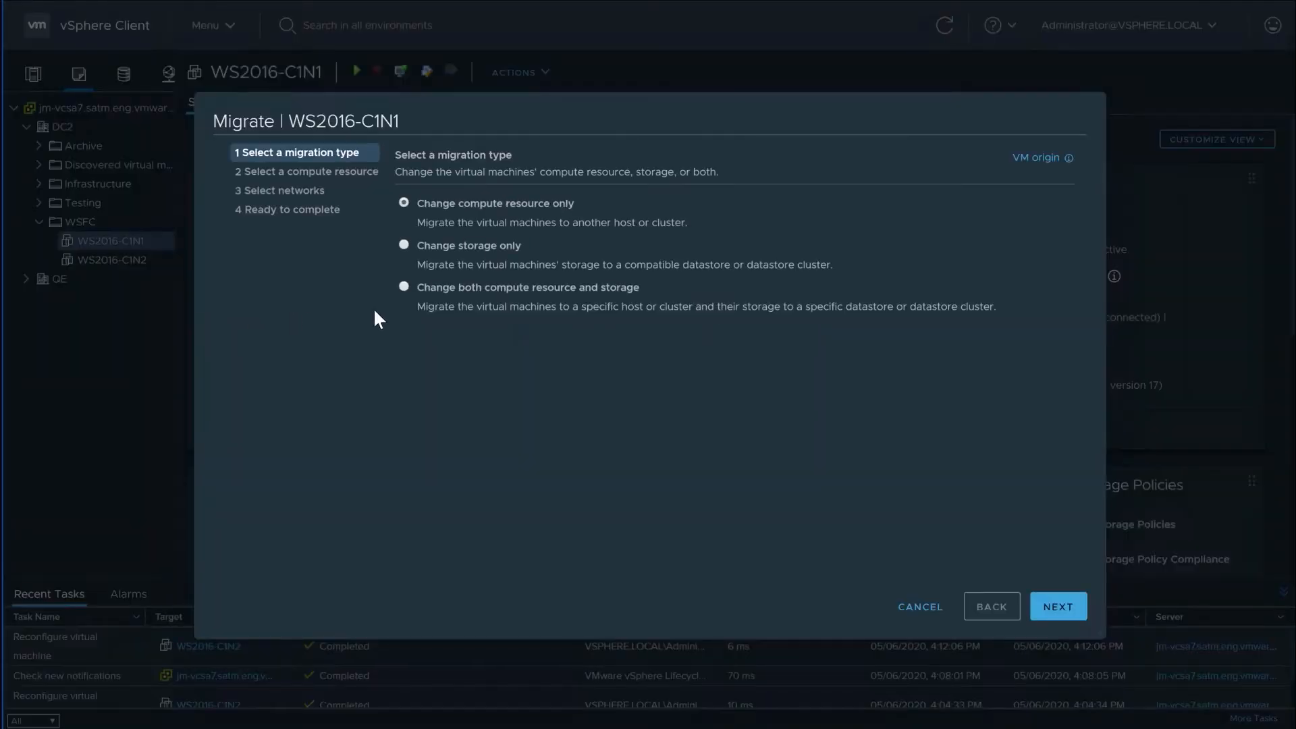
left_click(405, 245)
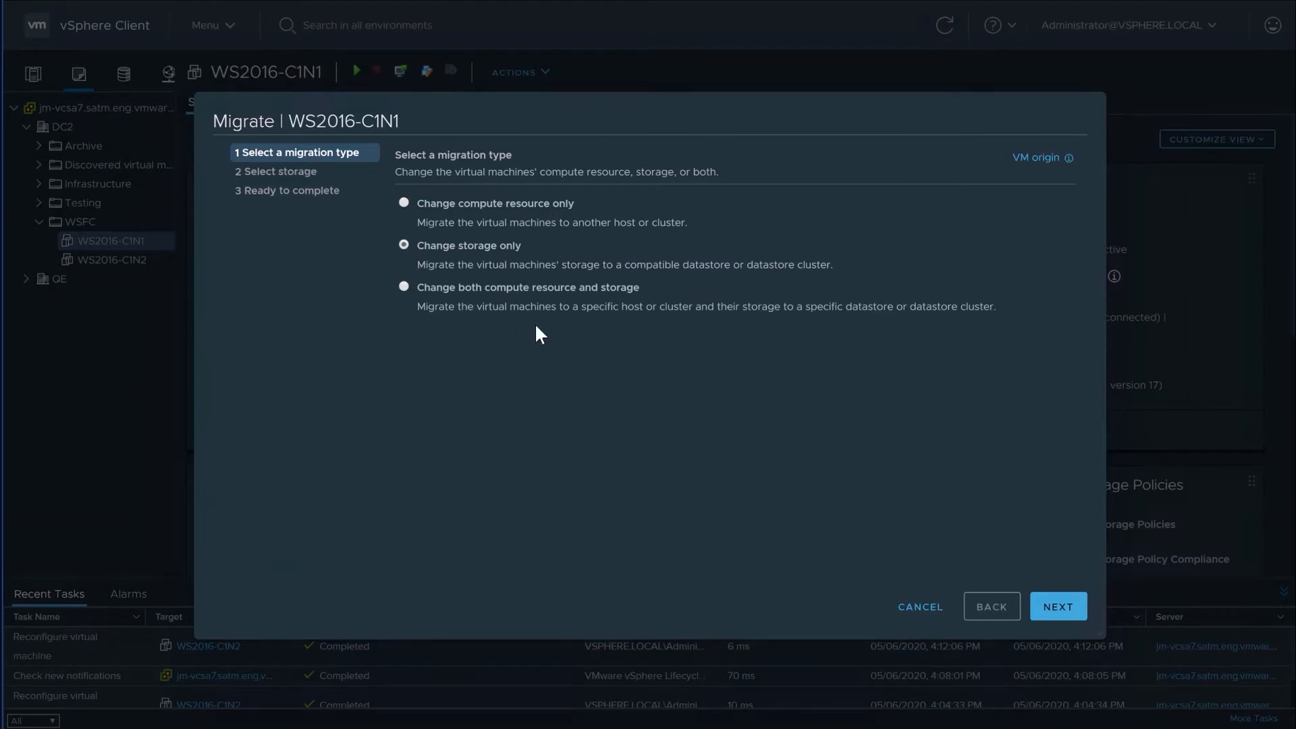
left_click(1060, 607)
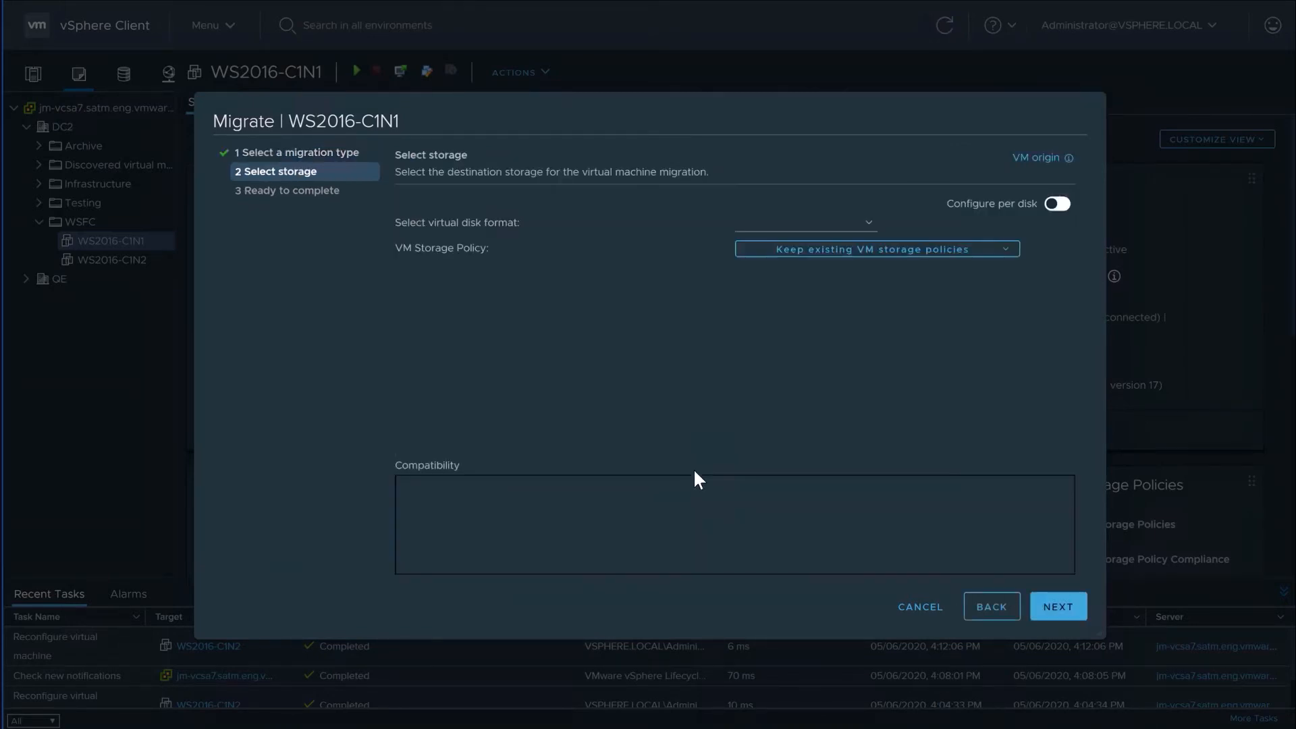
scroll(594, 422, "down", 1)
left_click(502, 338)
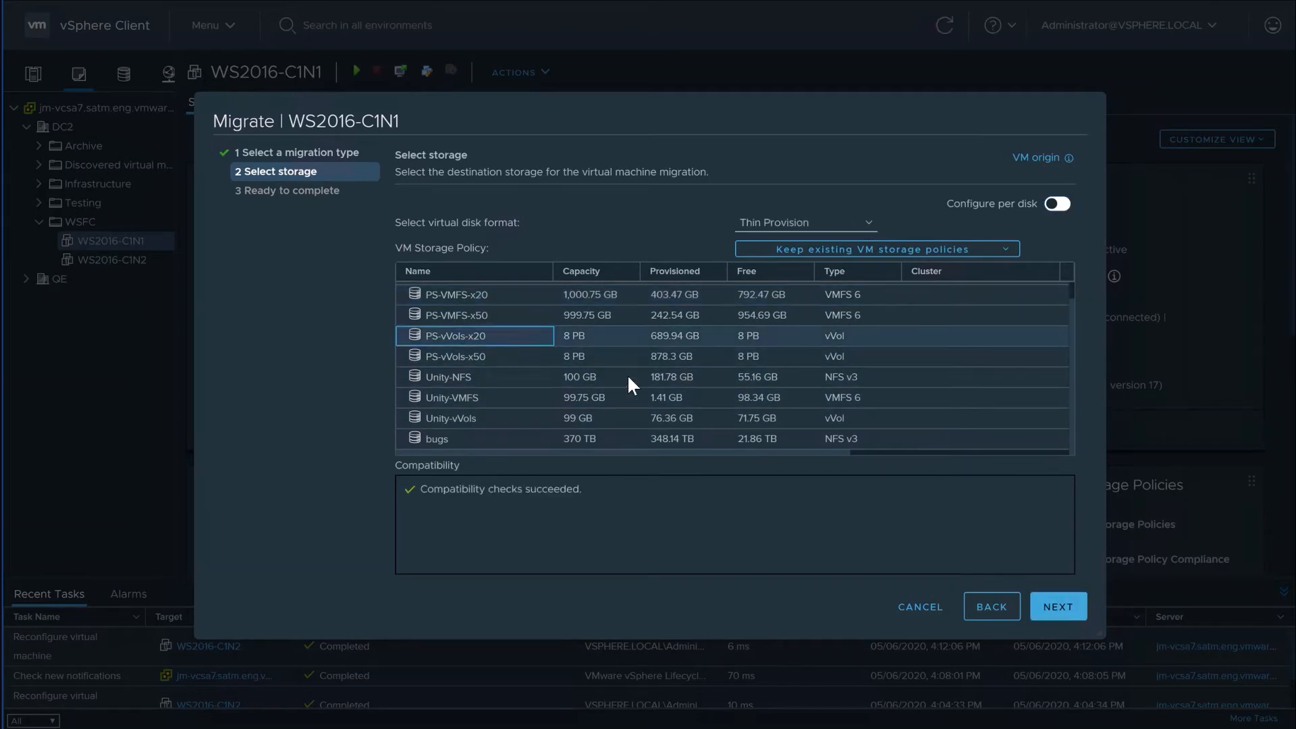
left_click(1057, 609)
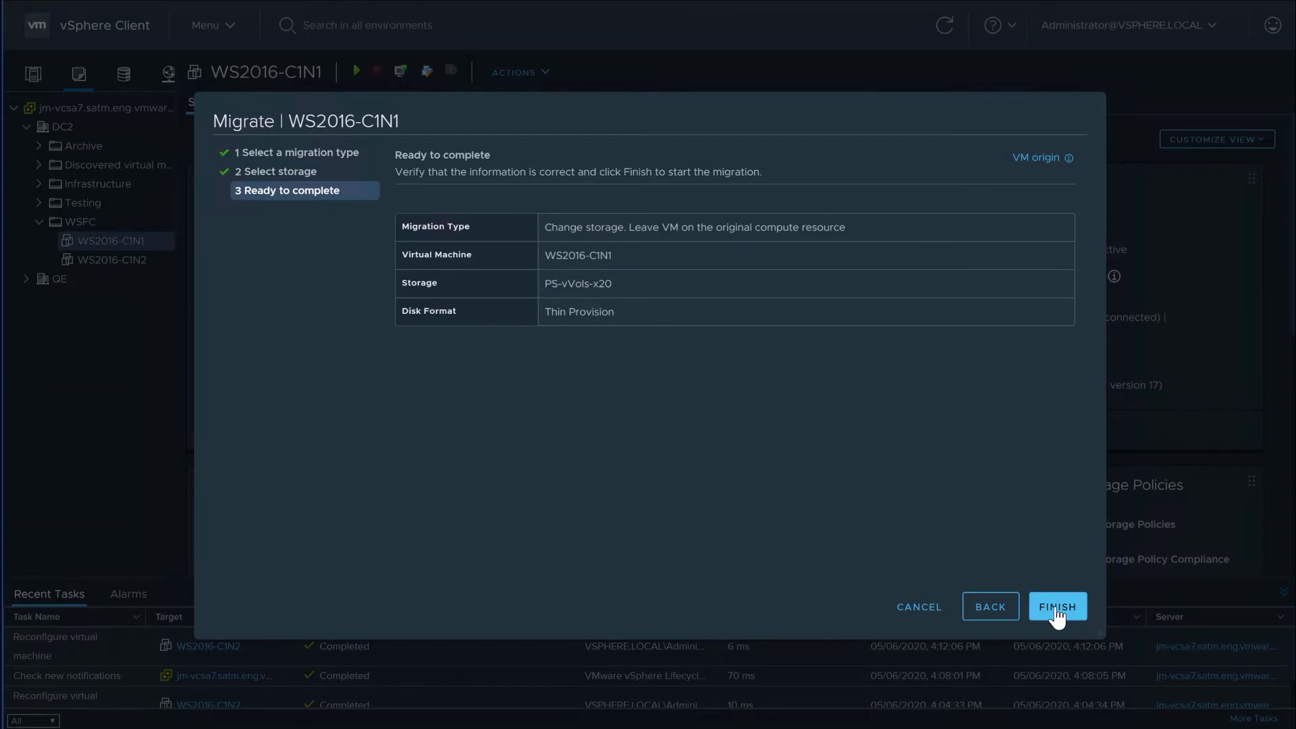
left_click(1055, 608)
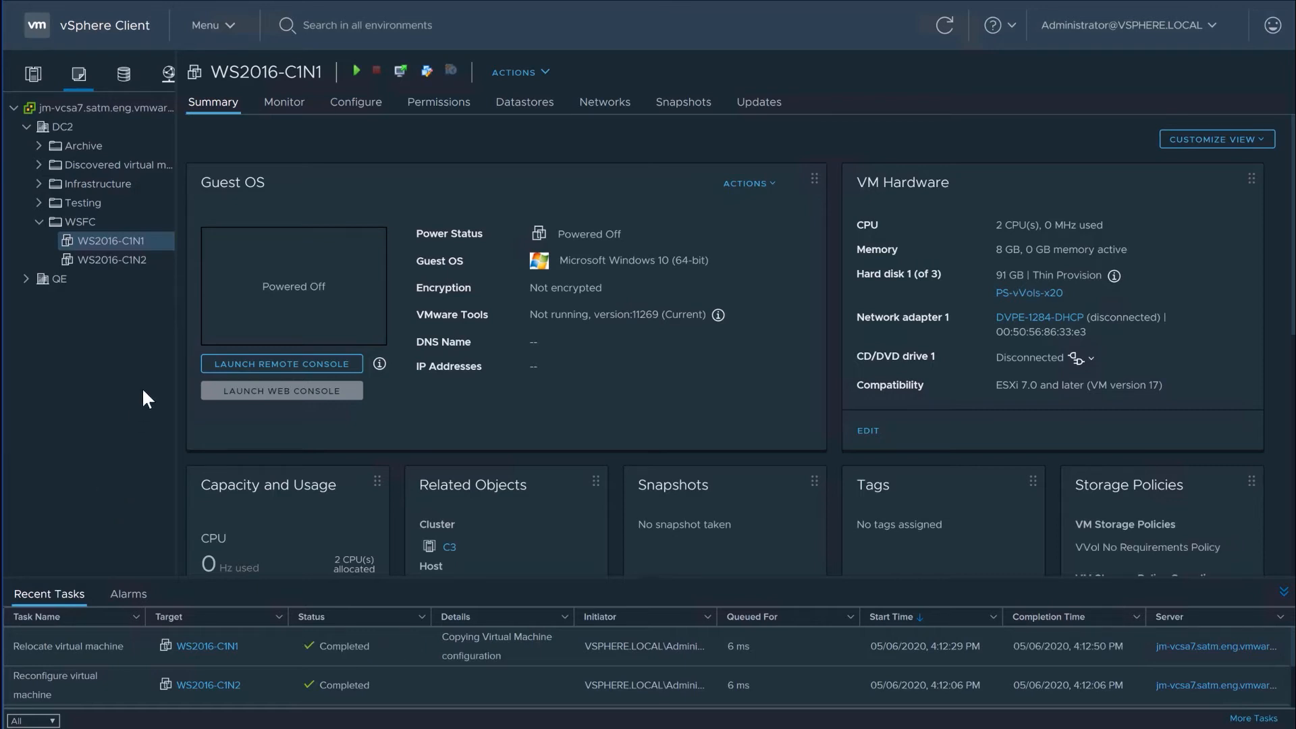
Check the disk file and virtual device node of Hard disk 2 and Hard disk 3 in the WS2016-C1N1 settings
left_click(510, 74)
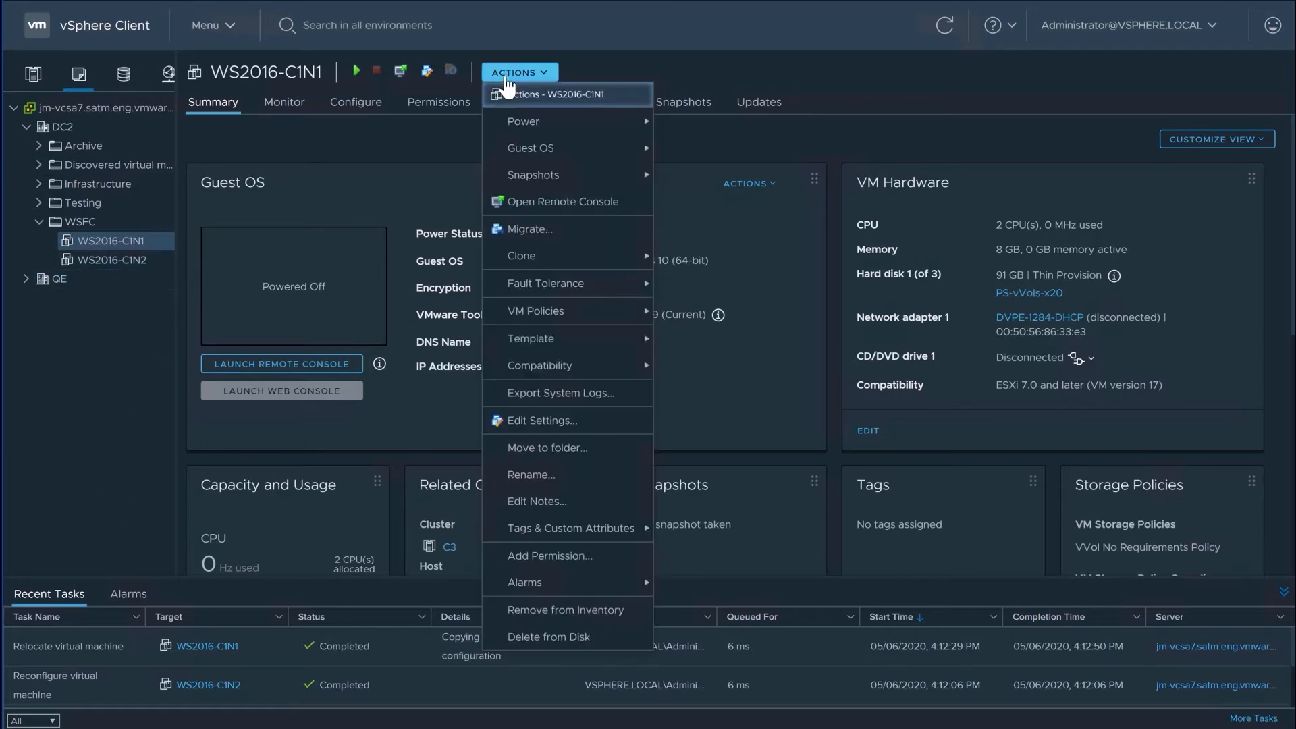
left_click(534, 414)
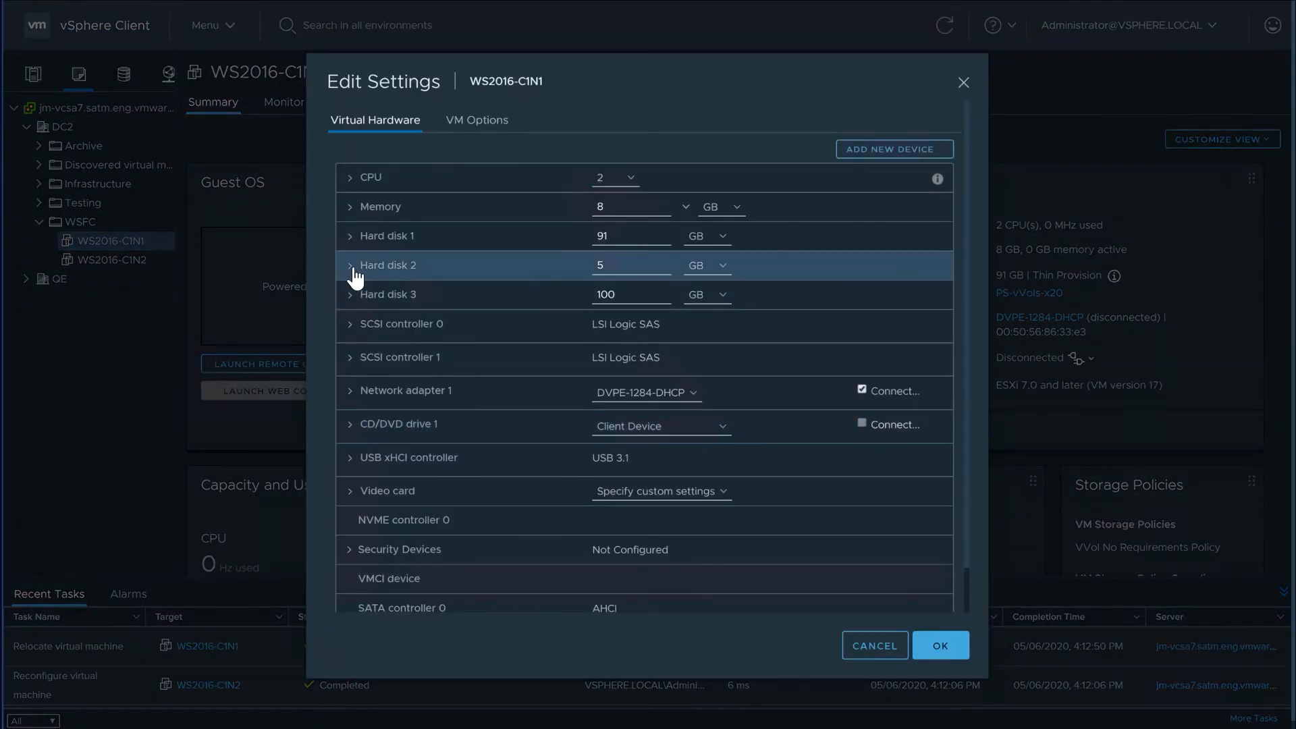
left_click(352, 268)
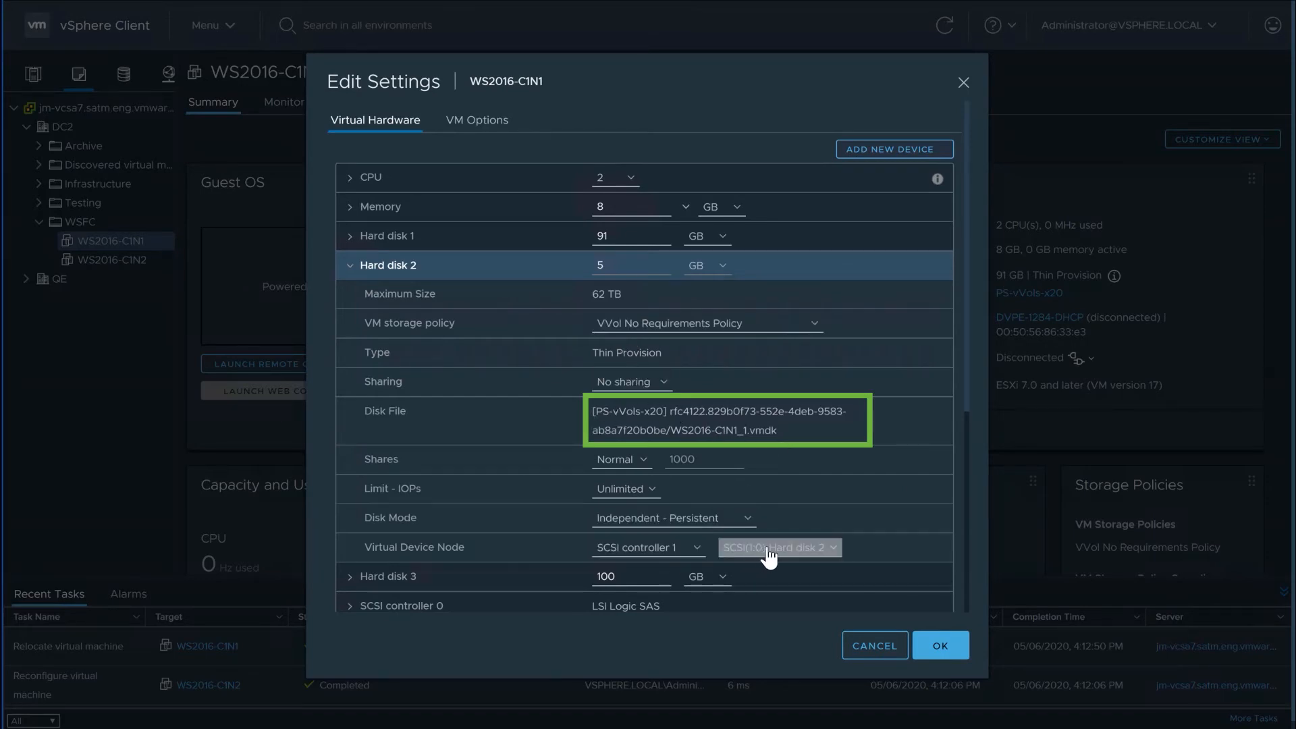
left_click(350, 266)
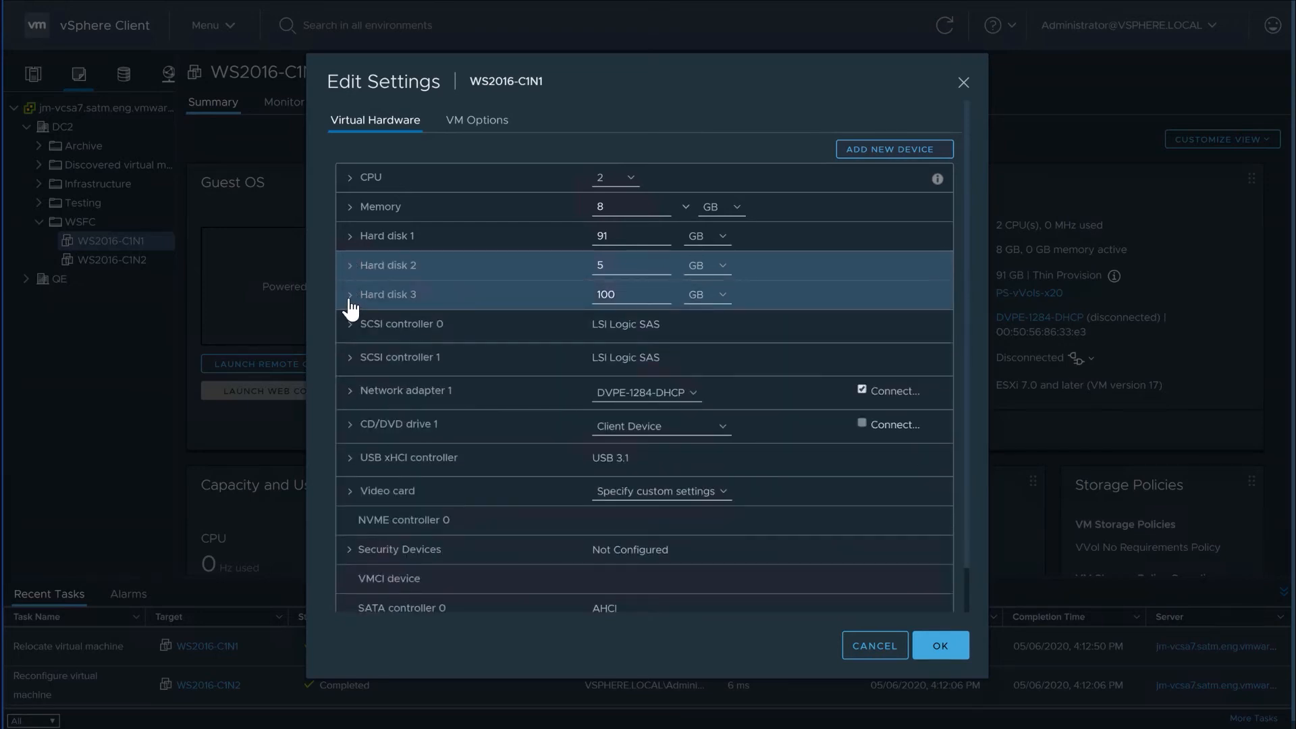
left_click(350, 300)
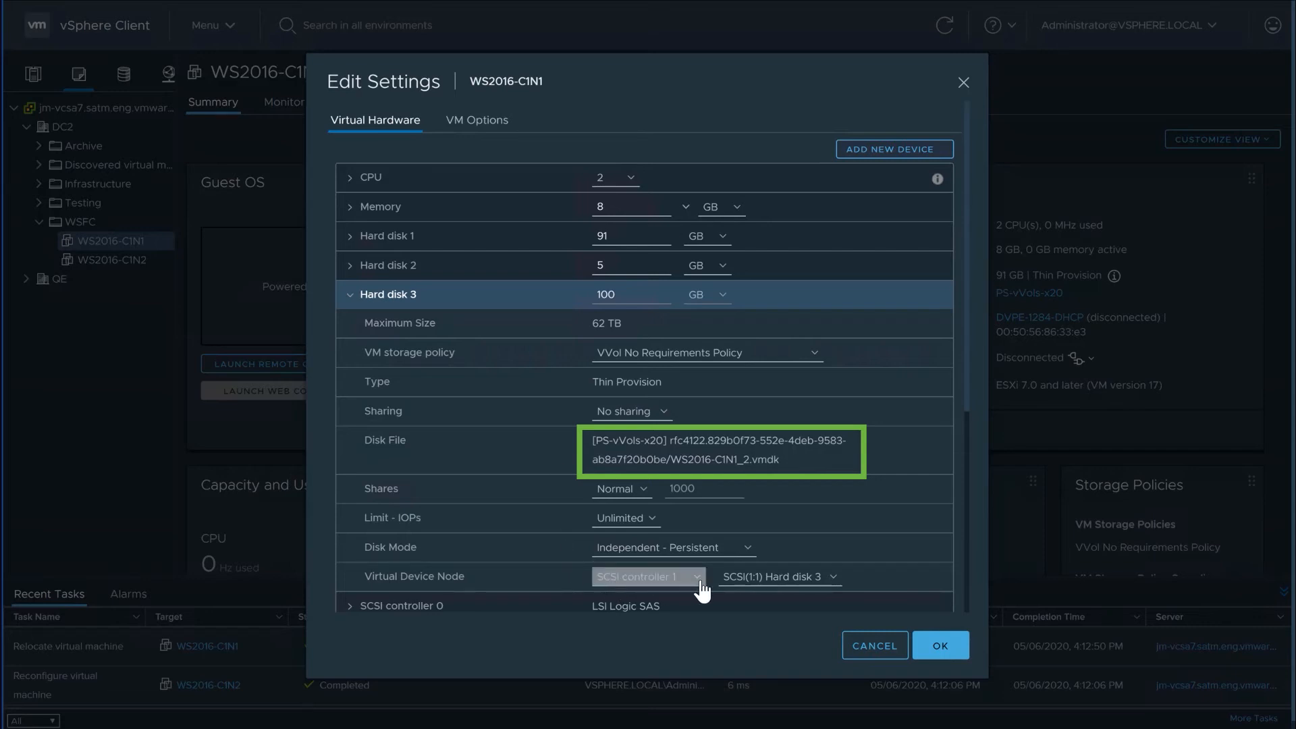
left_click(874, 644)
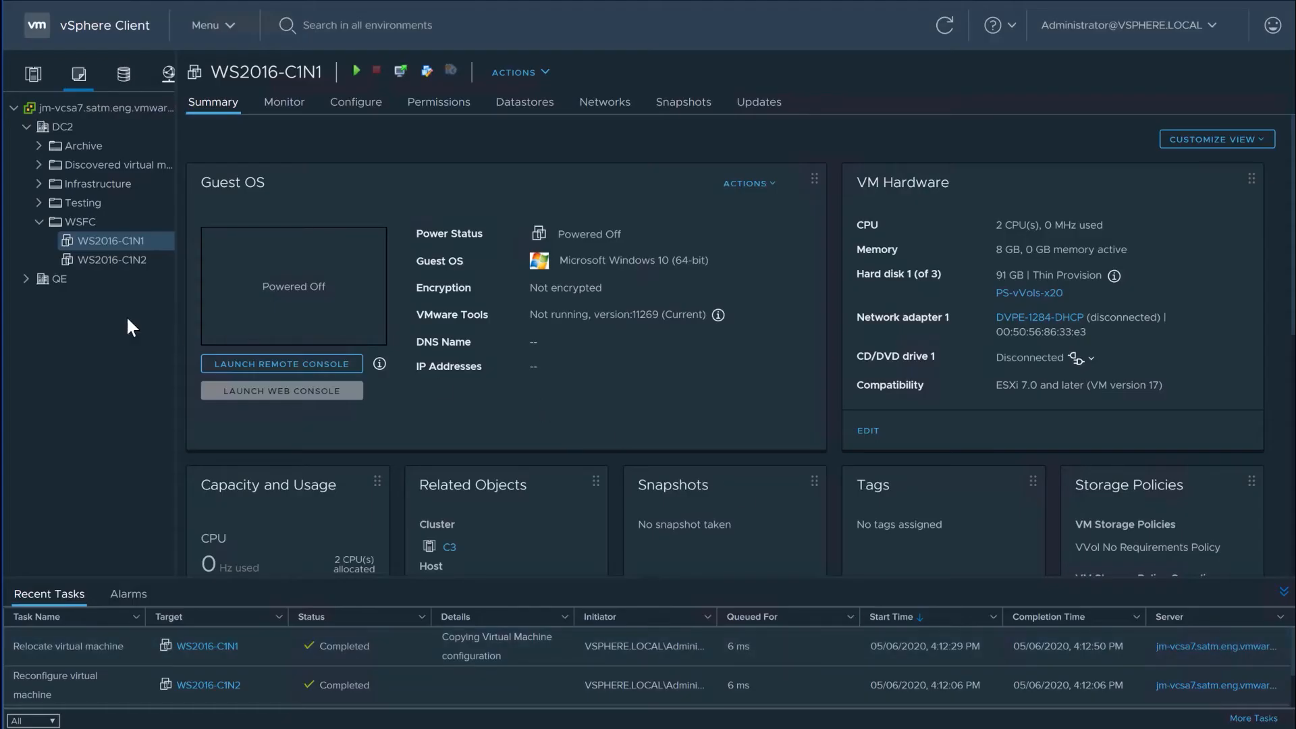
Migrate only the storage of the WS2016-C1N2 VM to the PS-vVols-x20 datastore in Thin Provision format
left_click(107, 259)
right_click(108, 259)
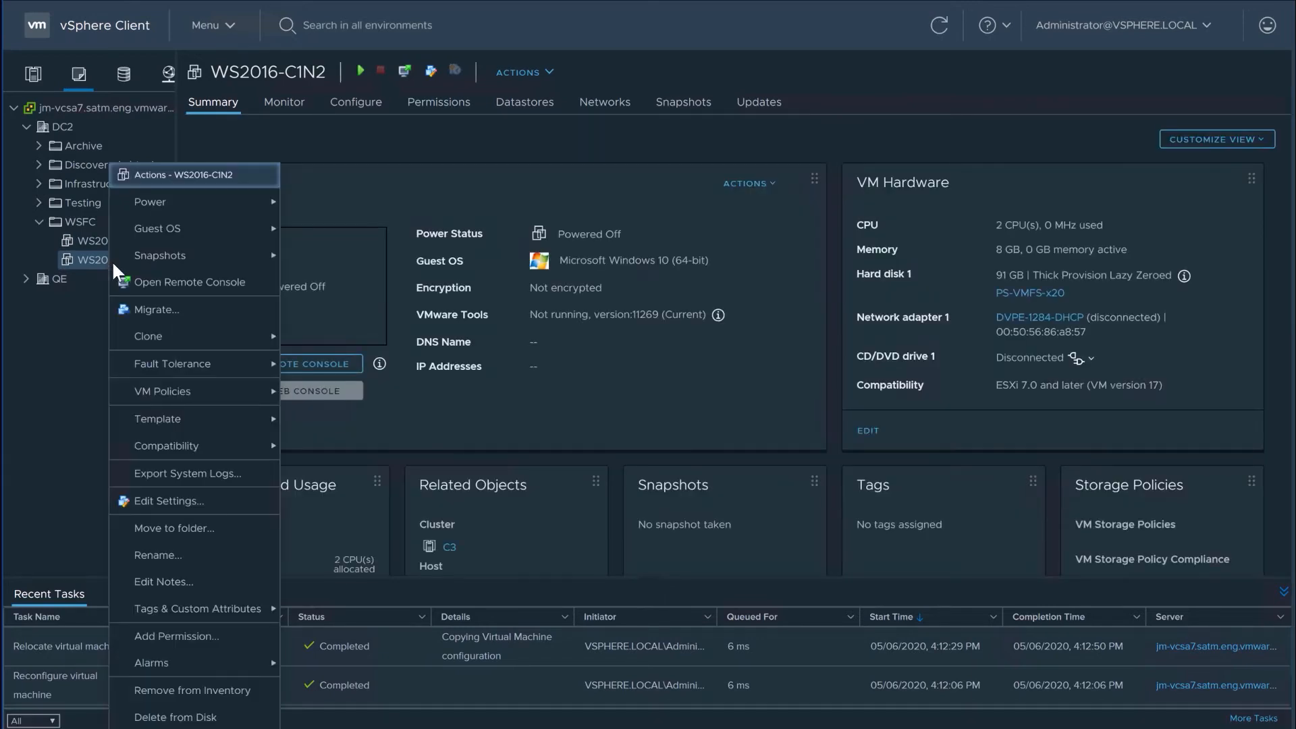
left_click(173, 312)
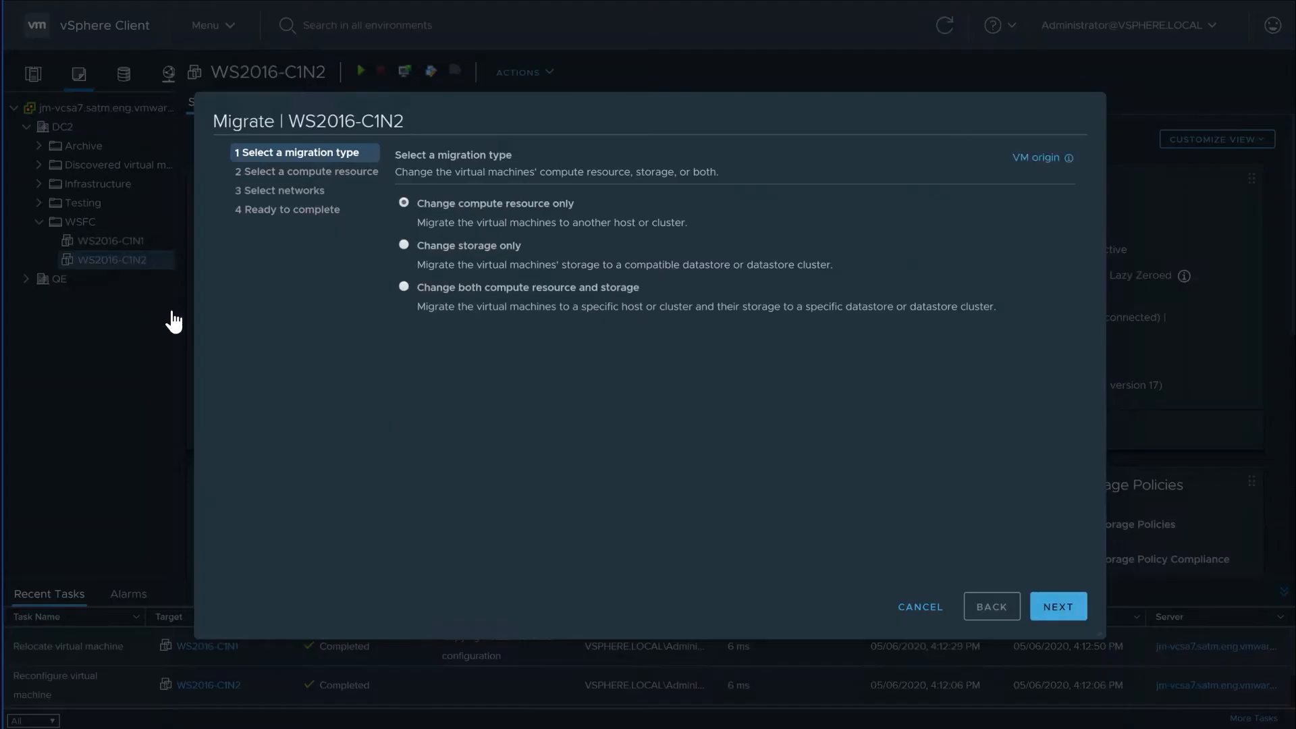
left_click(404, 245)
left_click(1059, 606)
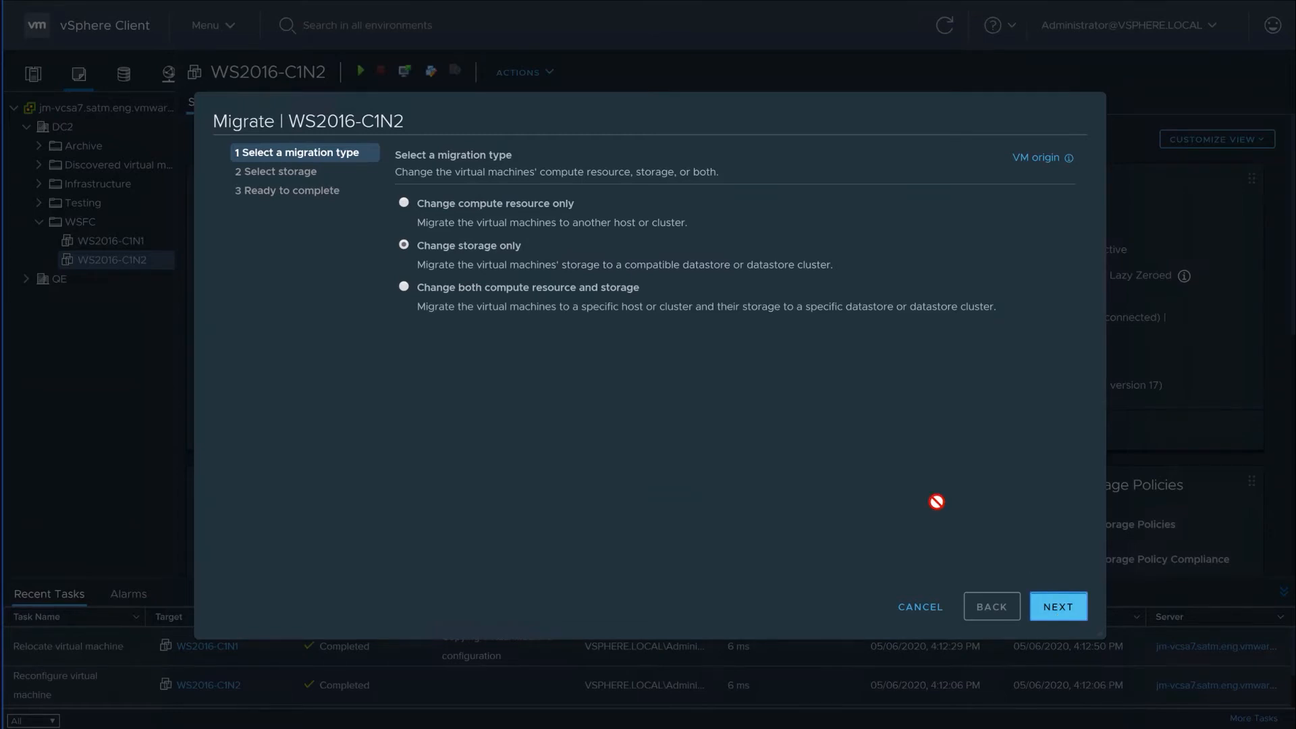
left_click(498, 353)
left_click(1053, 600)
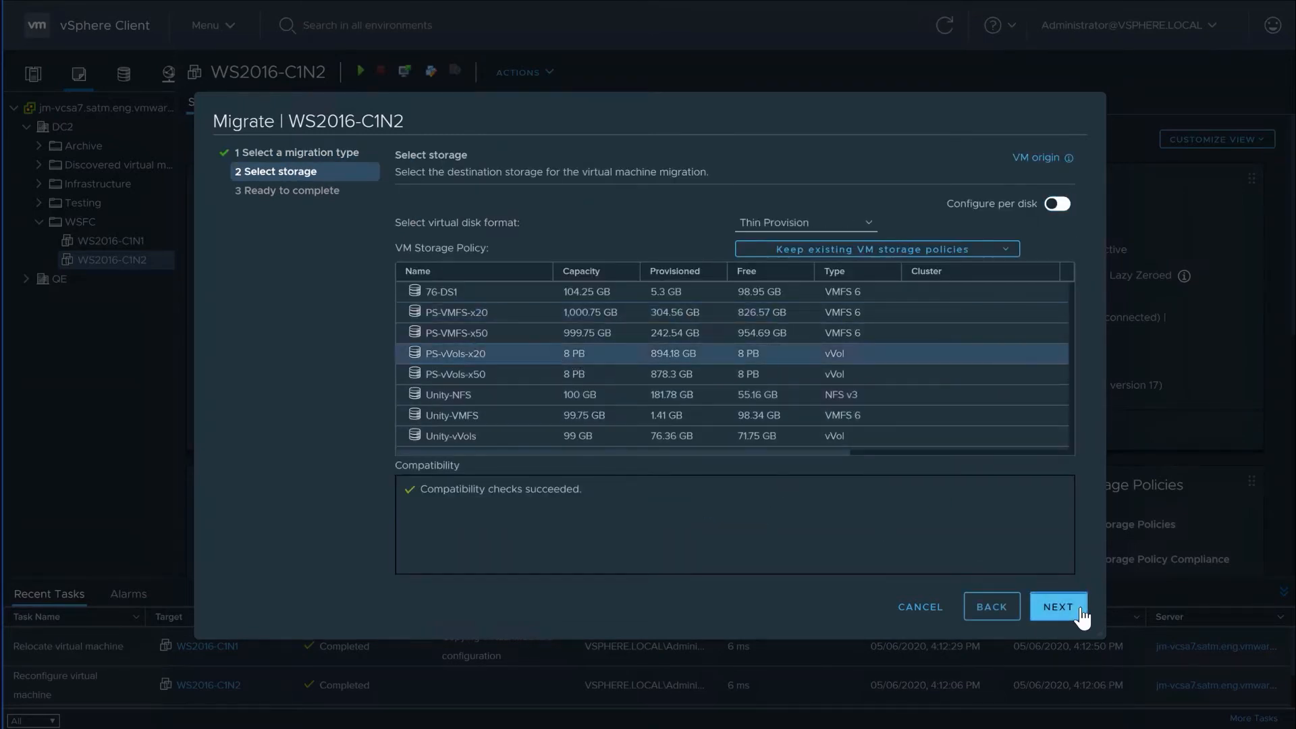
left_click(1069, 610)
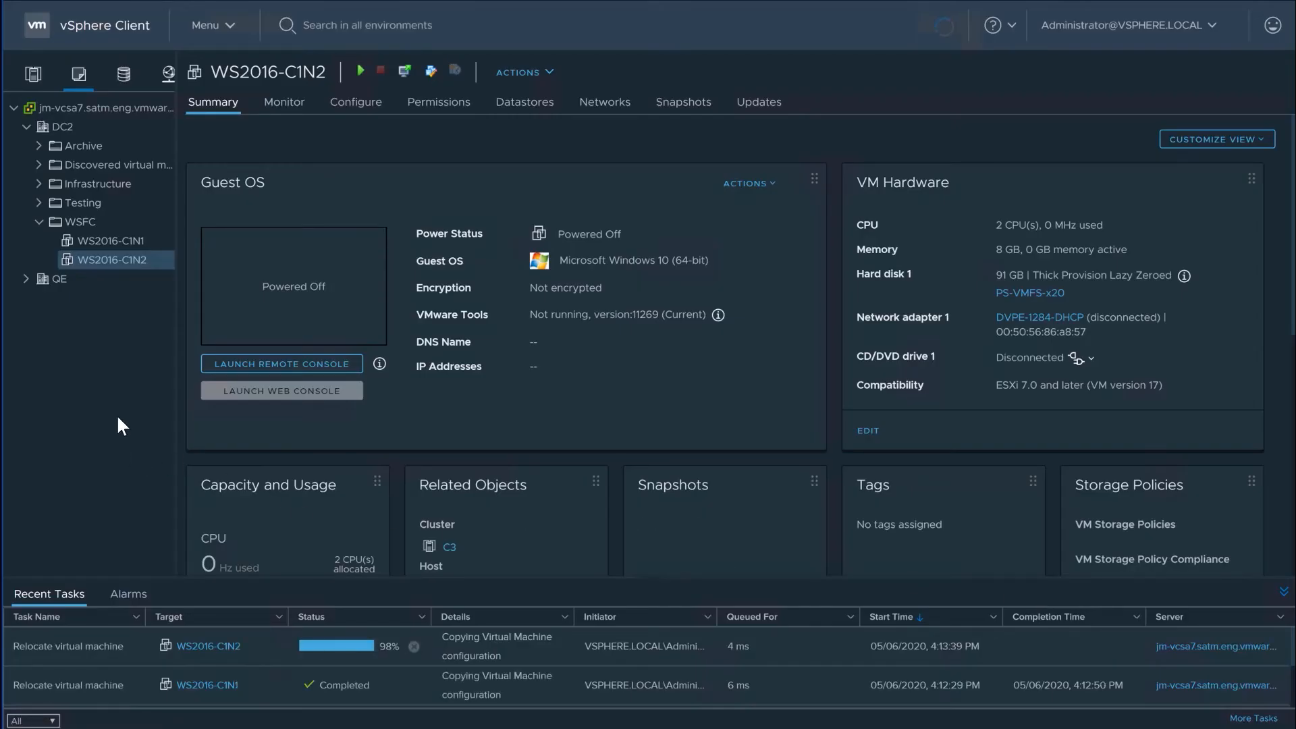
Add the existing hard disk WS2016-C1N1_1.vmdk from the WS2016-C1N1 folder on PS-vVols-x20 to the WS2016-C1N2 VM settings
left_click(517, 72)
left_click(562, 422)
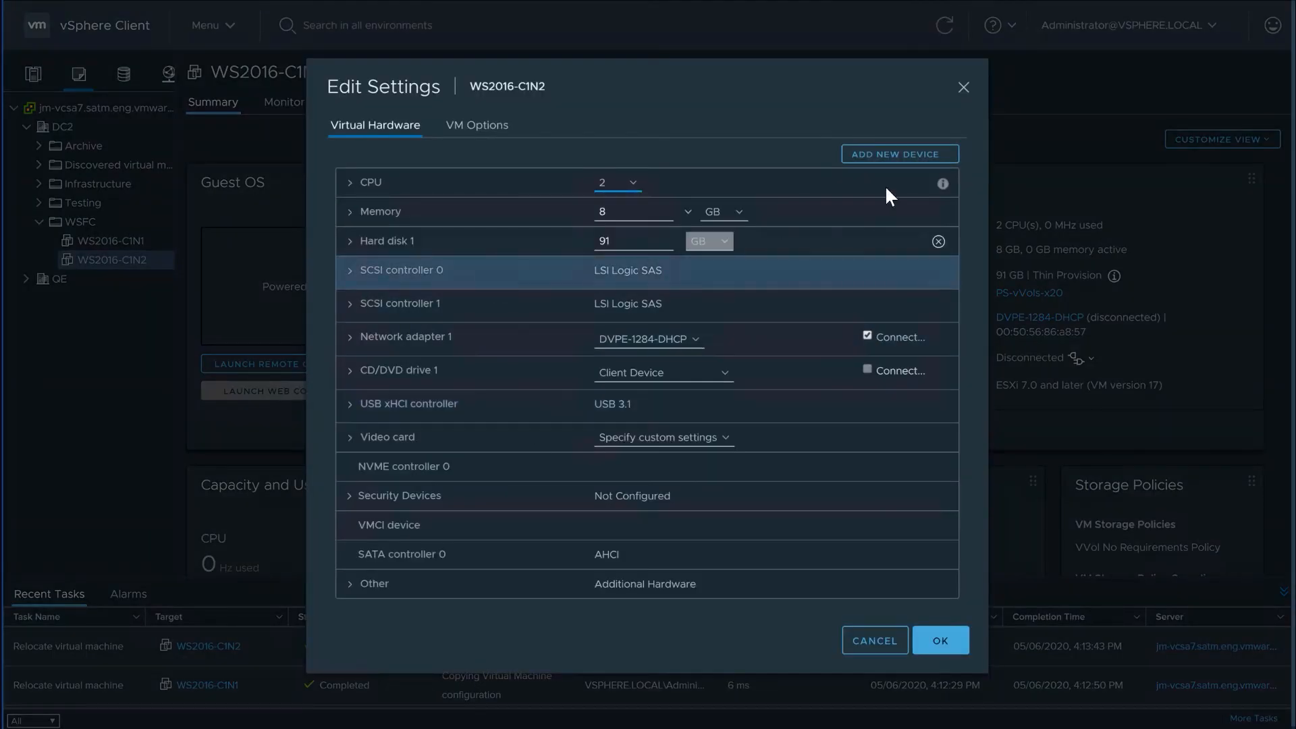
left_click(898, 155)
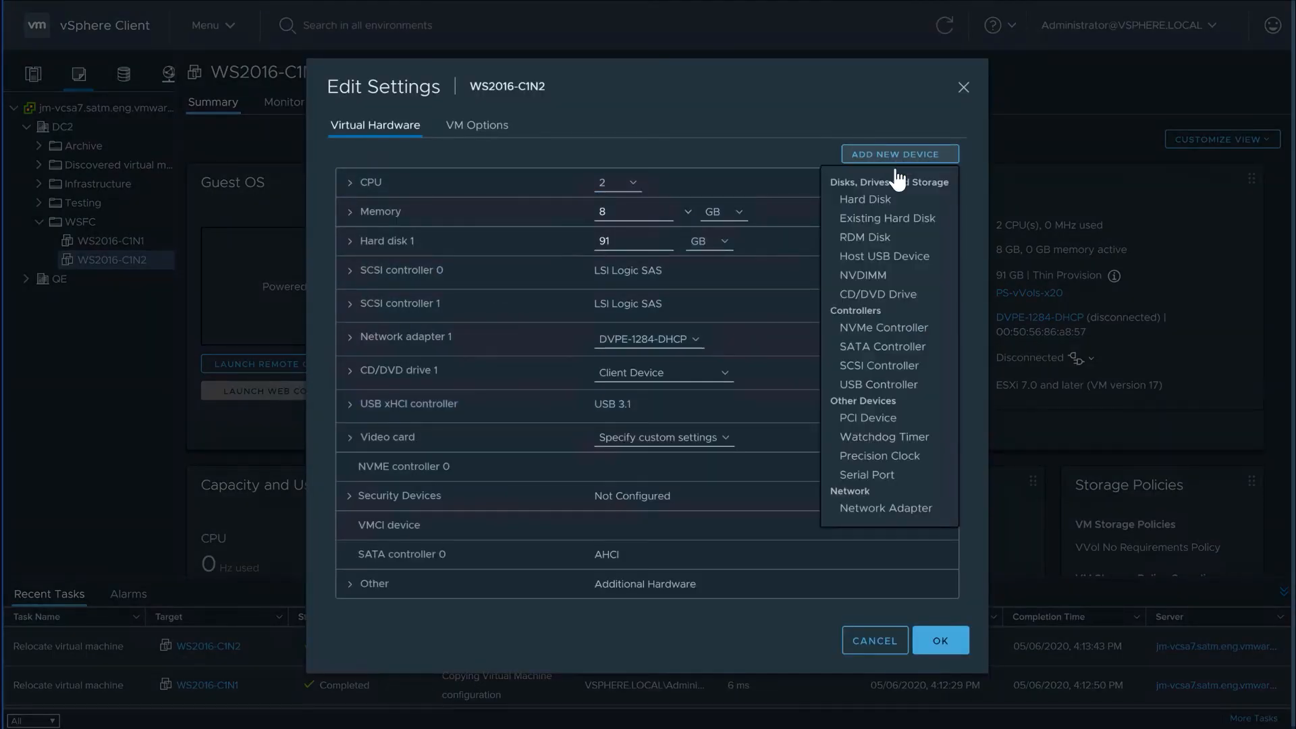
left_click(896, 223)
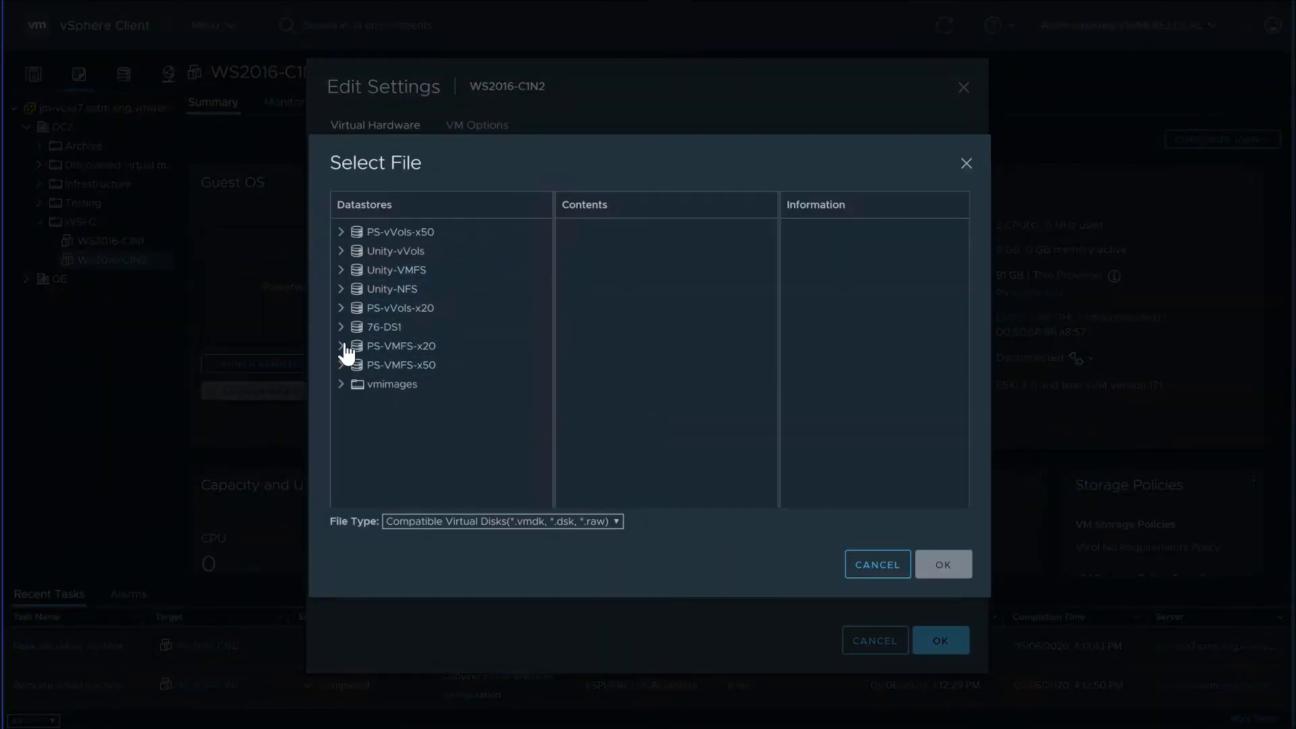
left_click(342, 309)
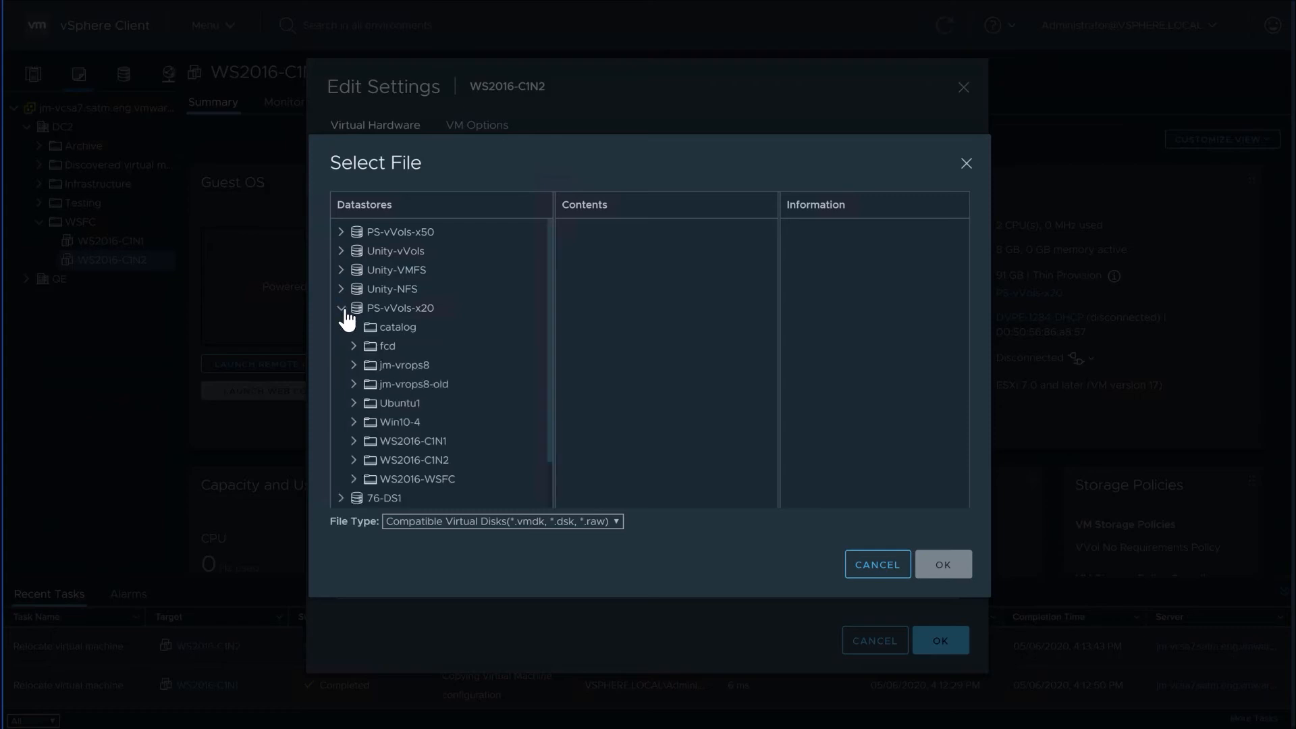
left_click(407, 442)
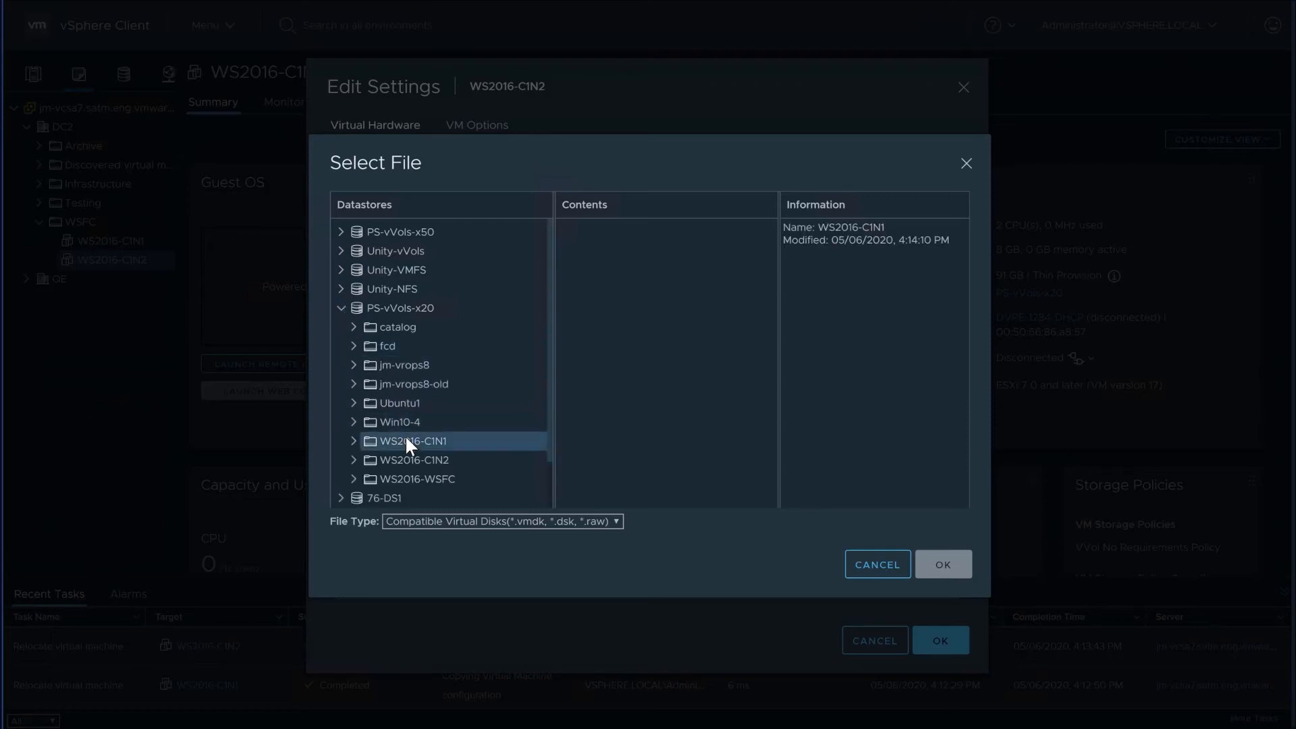
left_click(626, 253)
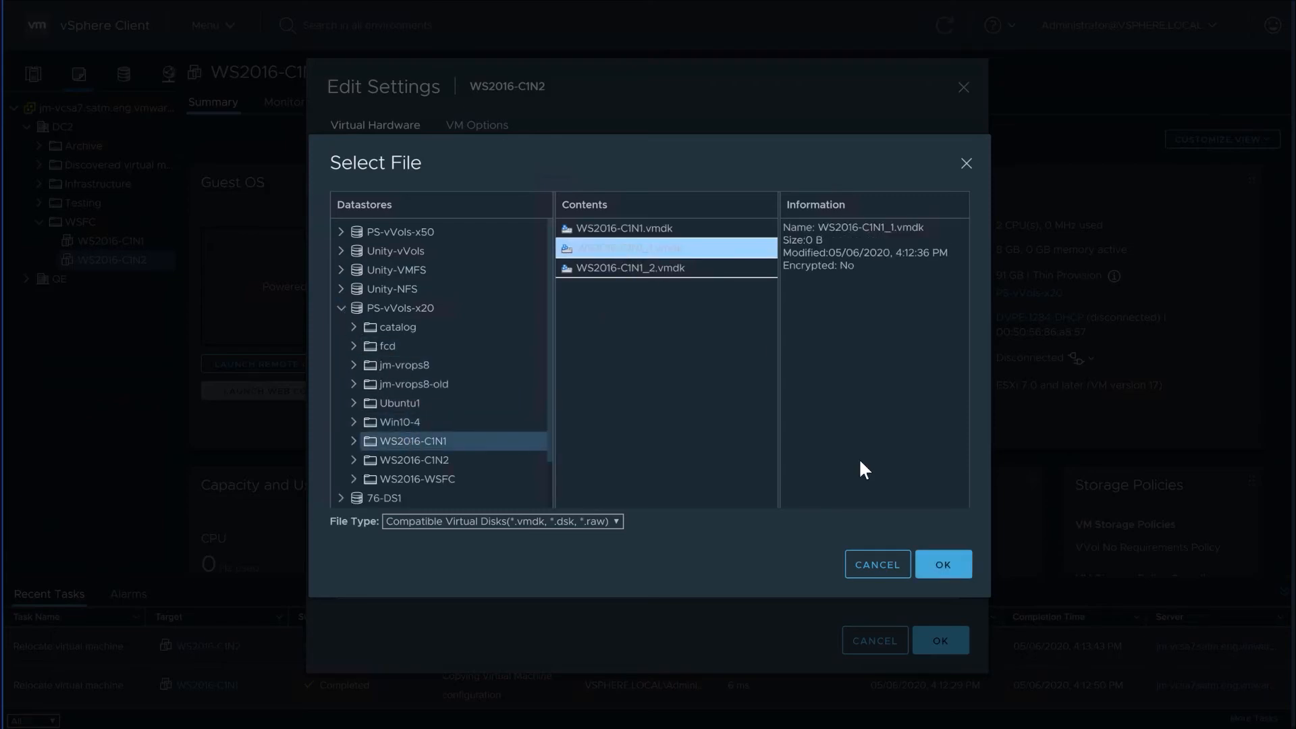
left_click(943, 564)
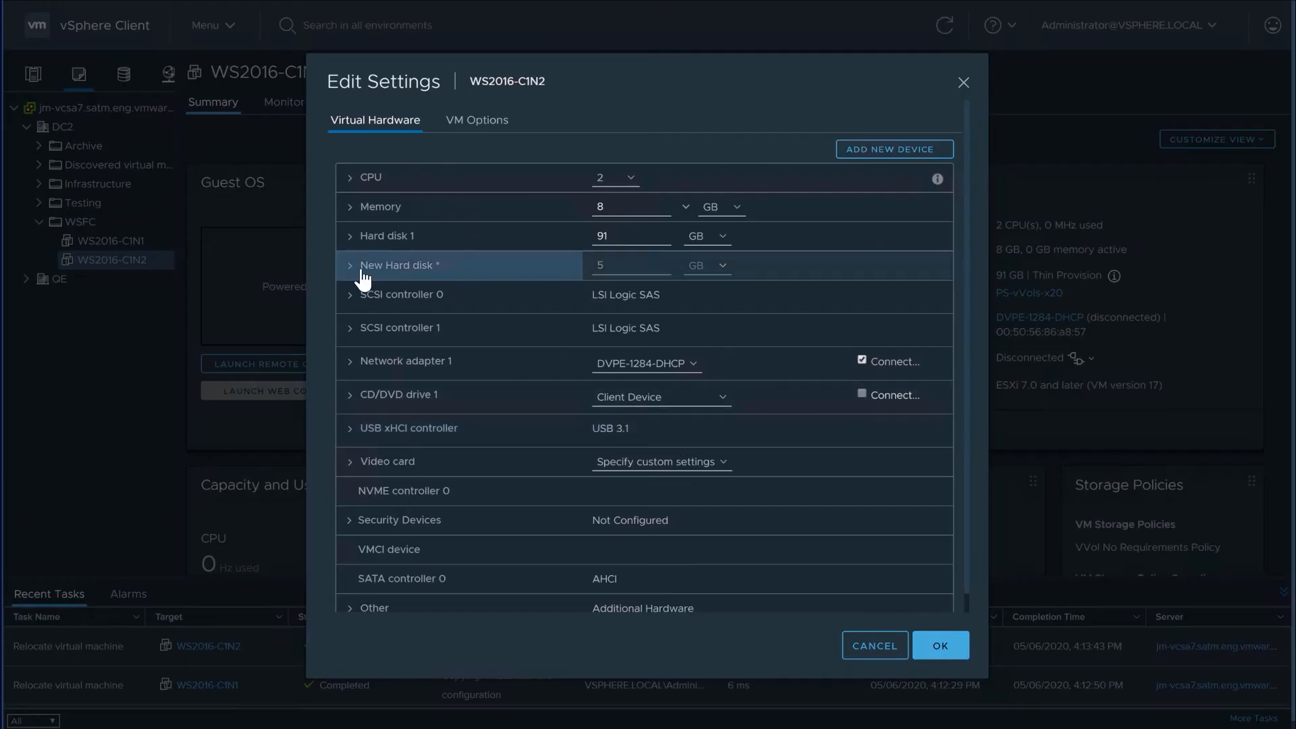
Set the virtual device node of the new 5 GB hard disk to SCSI controller 1, SCSI(1:0)
left_click(350, 266)
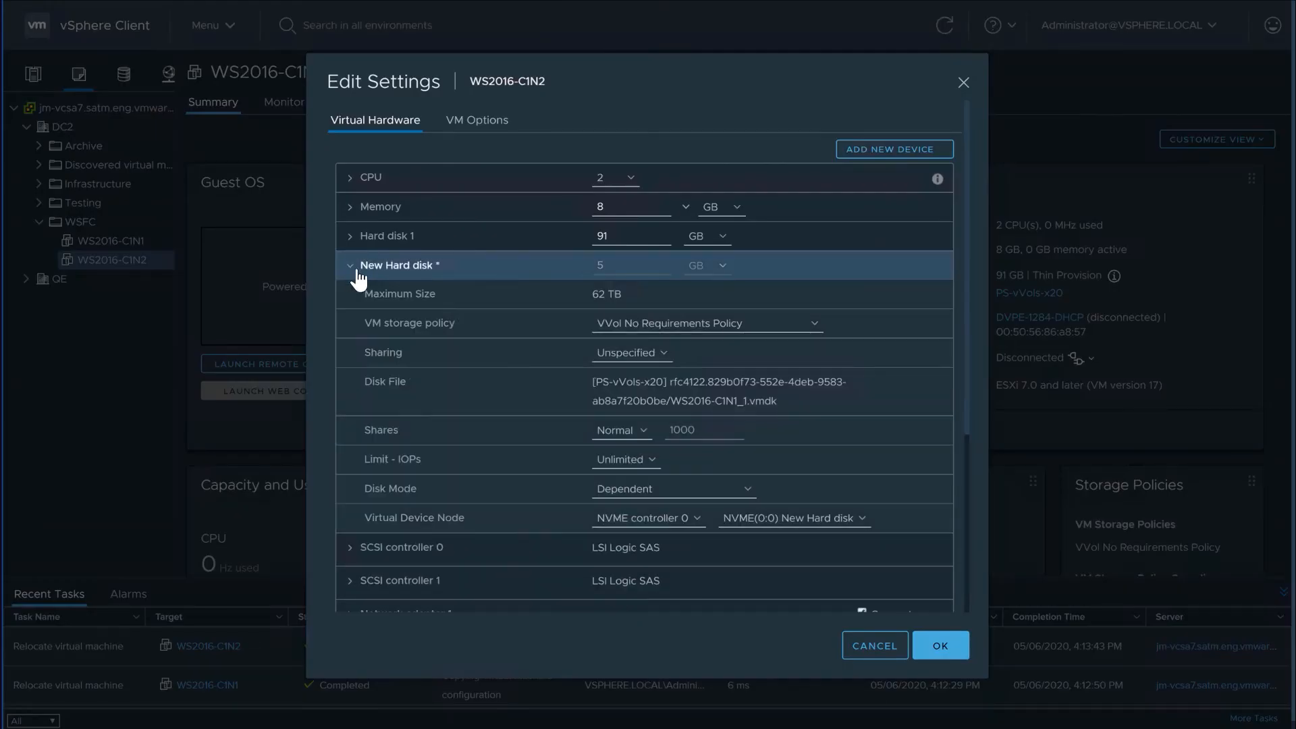
left_click(648, 518)
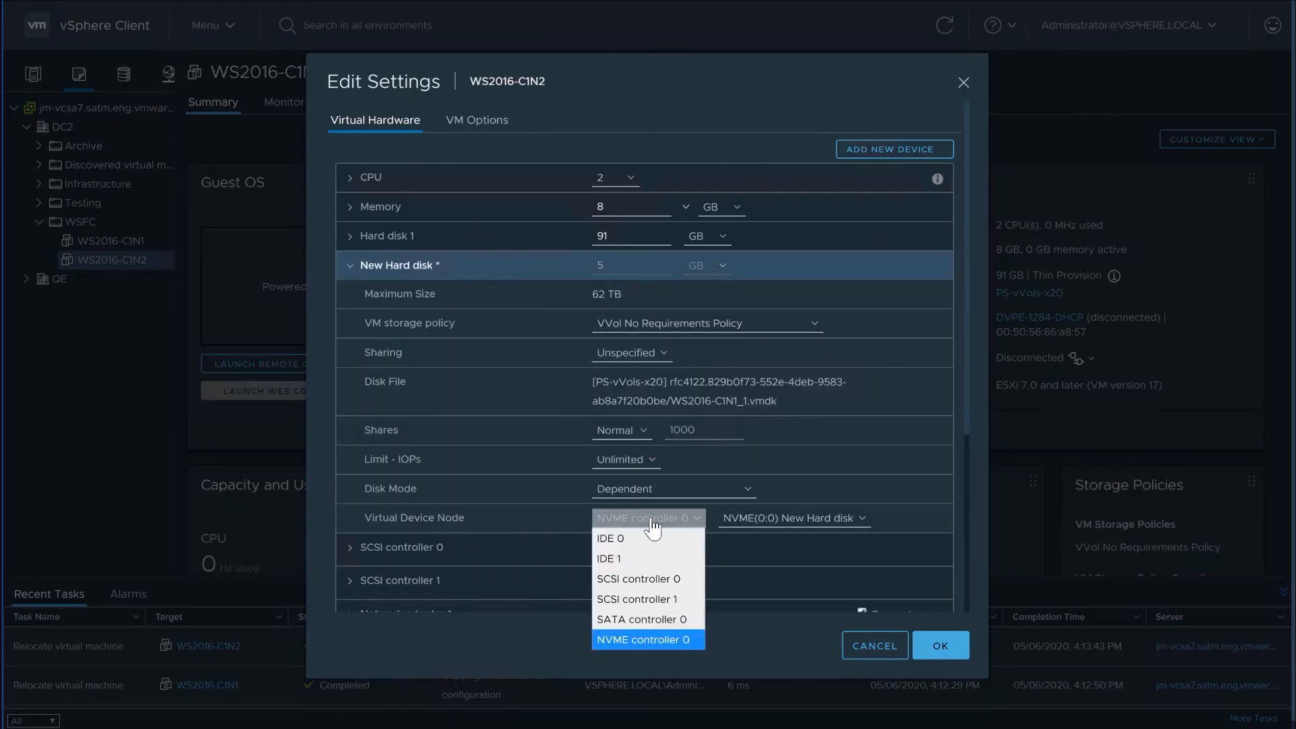
left_click(648, 599)
left_click(775, 518)
left_click(779, 538)
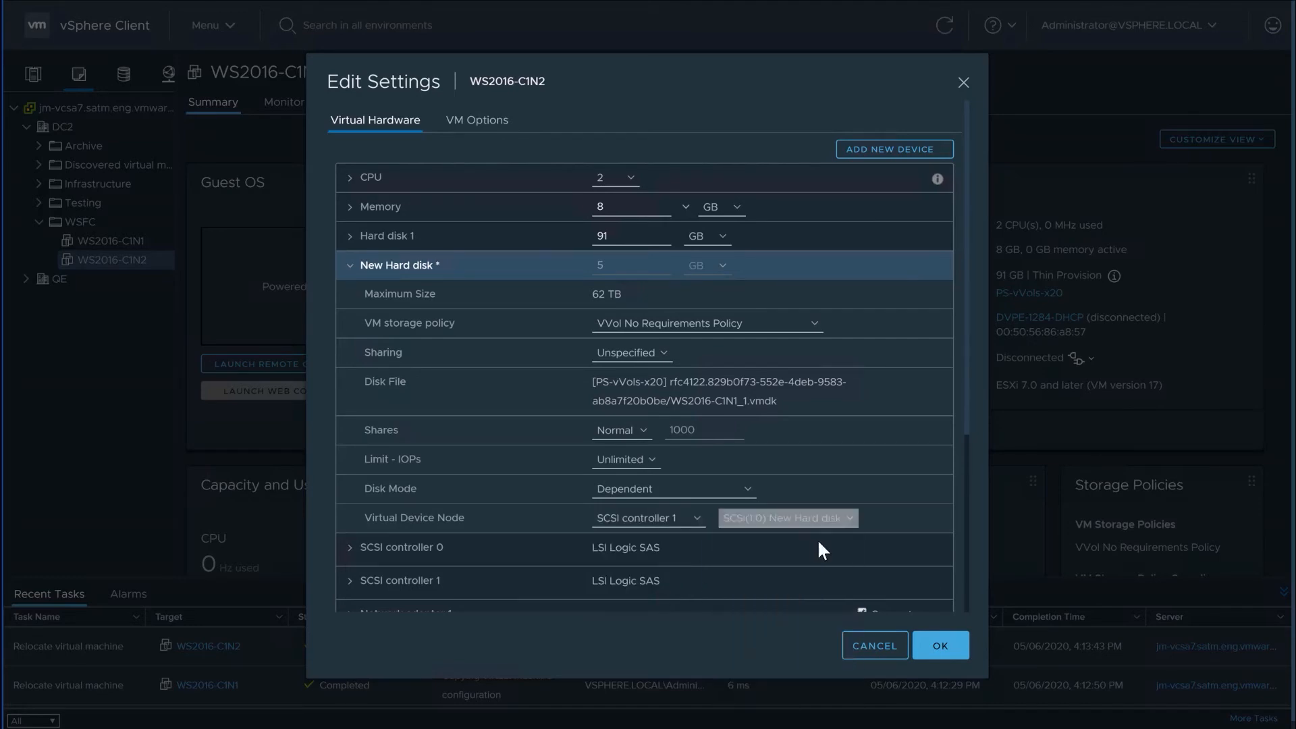
left_click(350, 266)
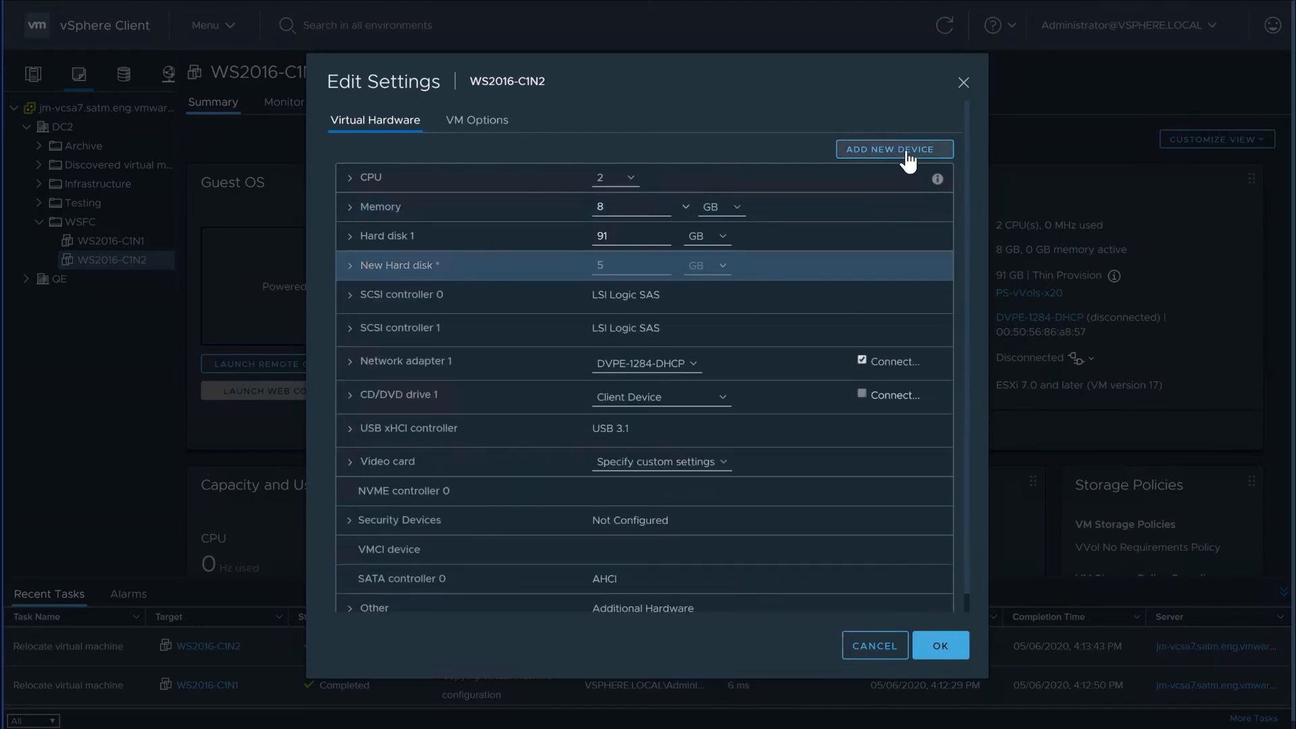
Add the existing hard disk WS2016-C1N1_2.vmdk from the WS2016-C1N1 folder on PS-vVols-x20 to the VM
left_click(899, 150)
left_click(881, 212)
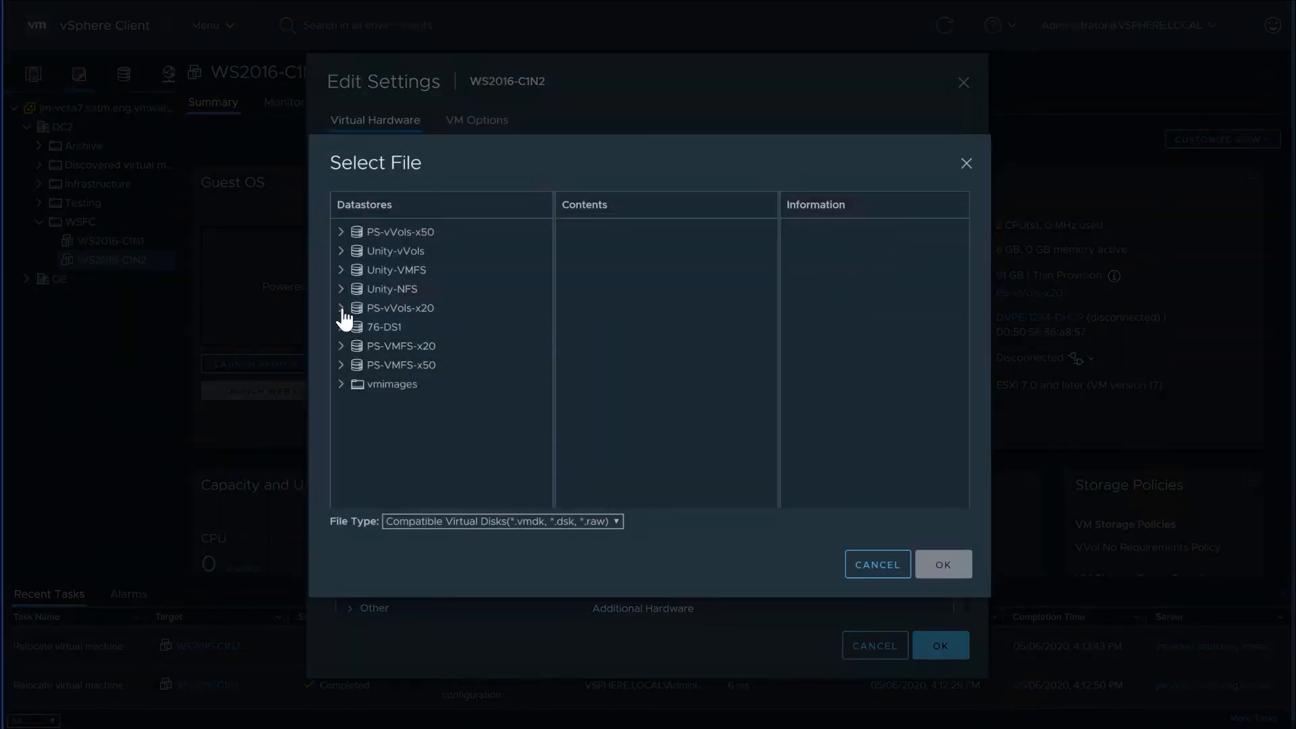
left_click(341, 309)
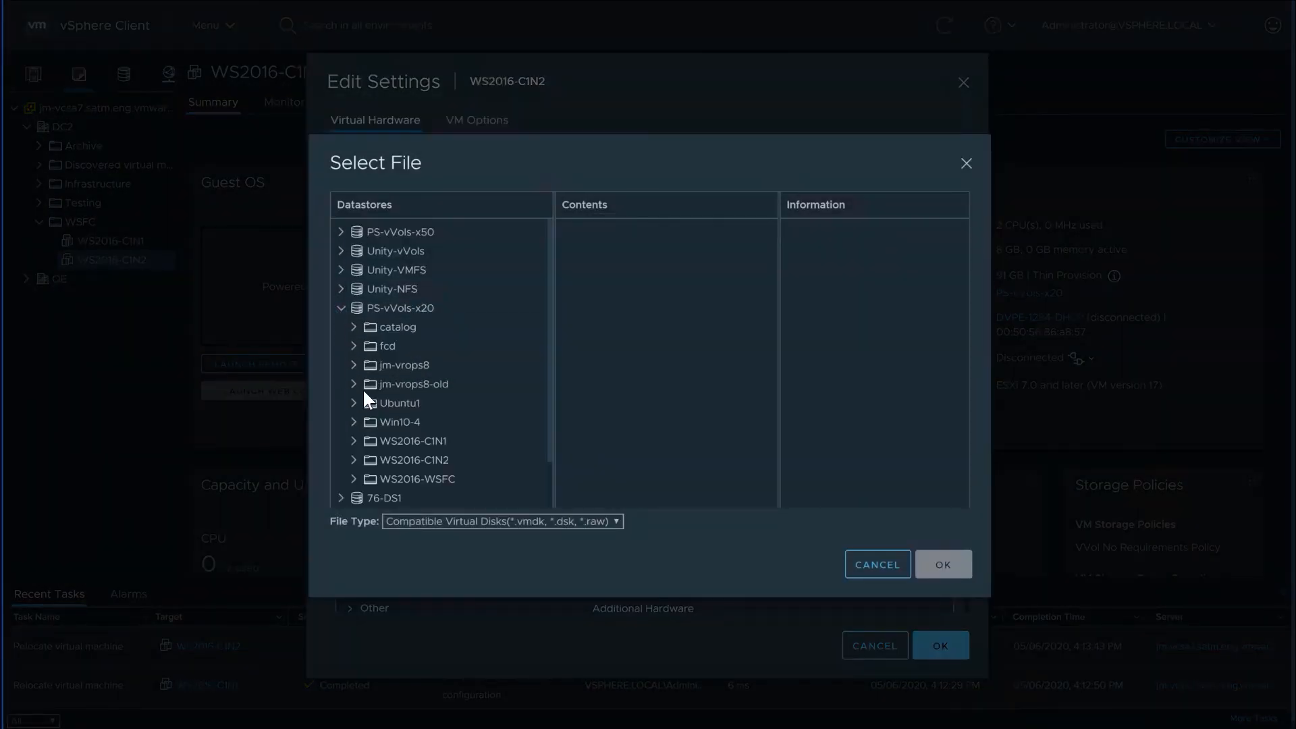
left_click(394, 439)
left_click(635, 268)
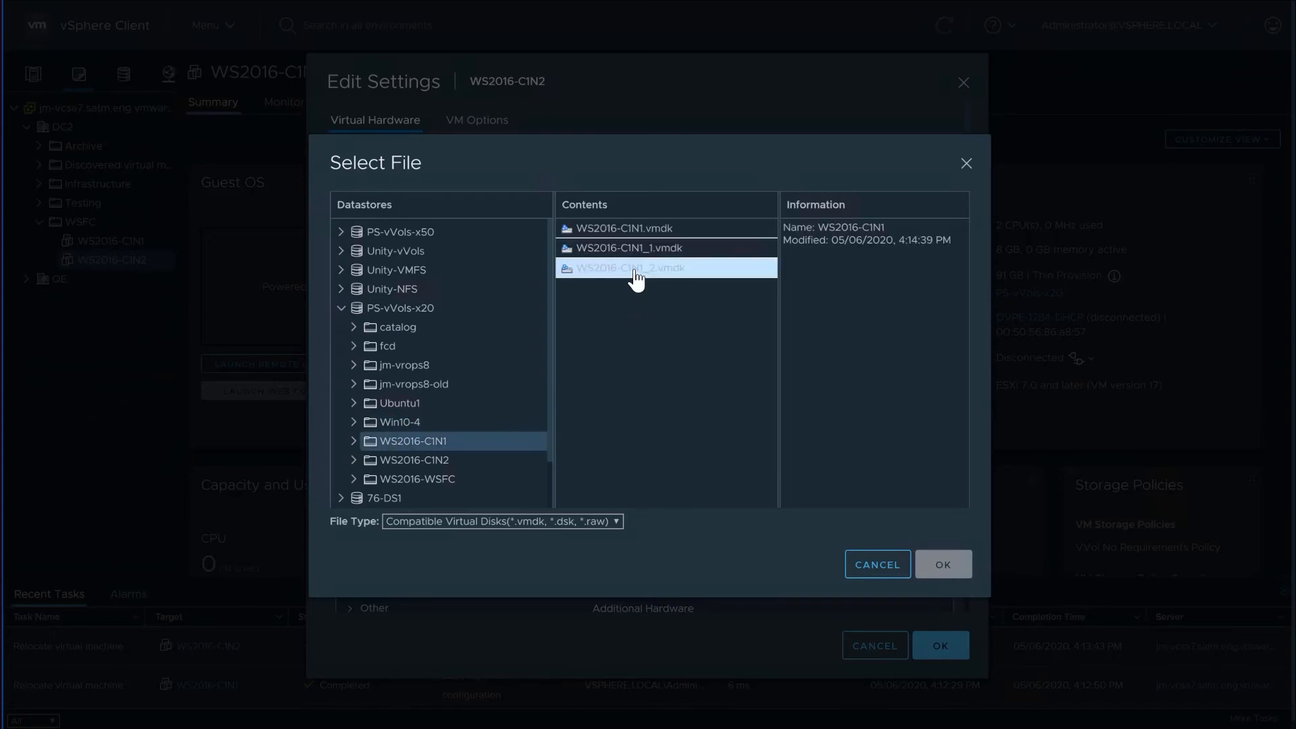
left_click(943, 566)
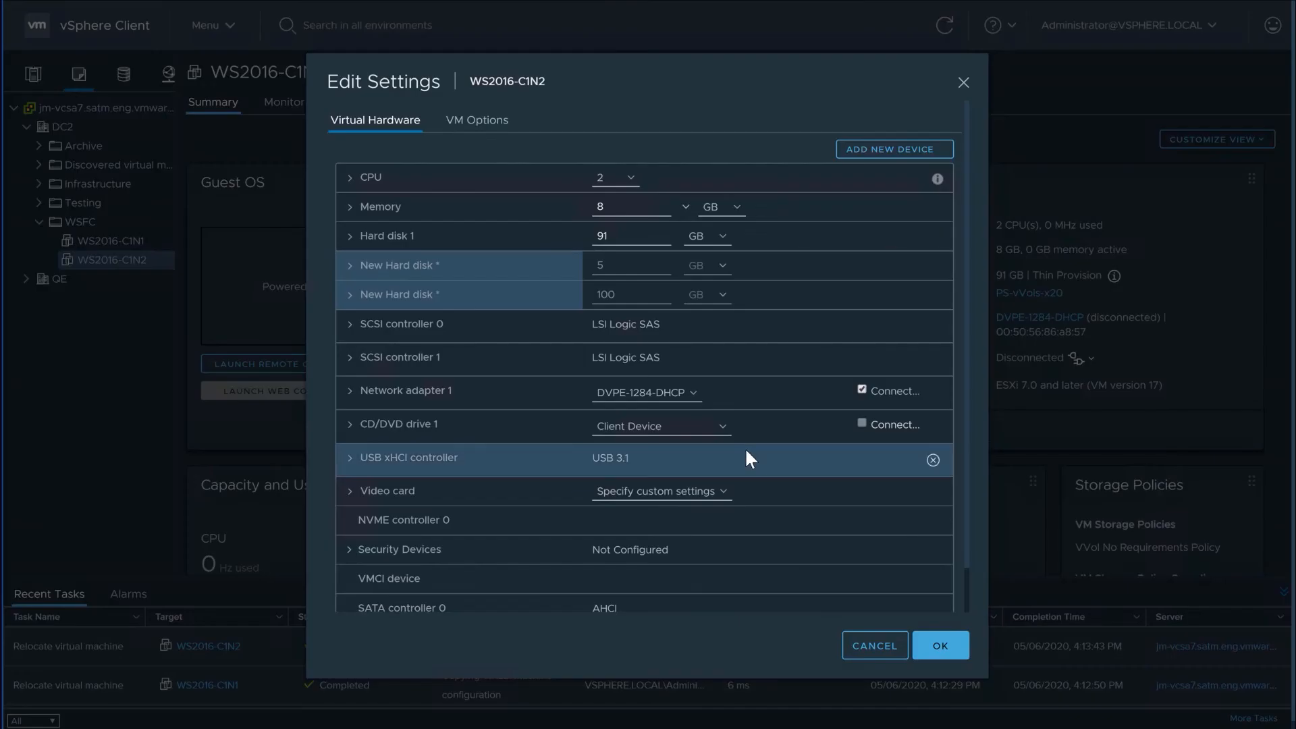
Set the new 100 GB hard disk's virtual device node to SCSI controller 1, SCSI(1:1), and save the WS2016-C1N2 settings
left_click(353, 298)
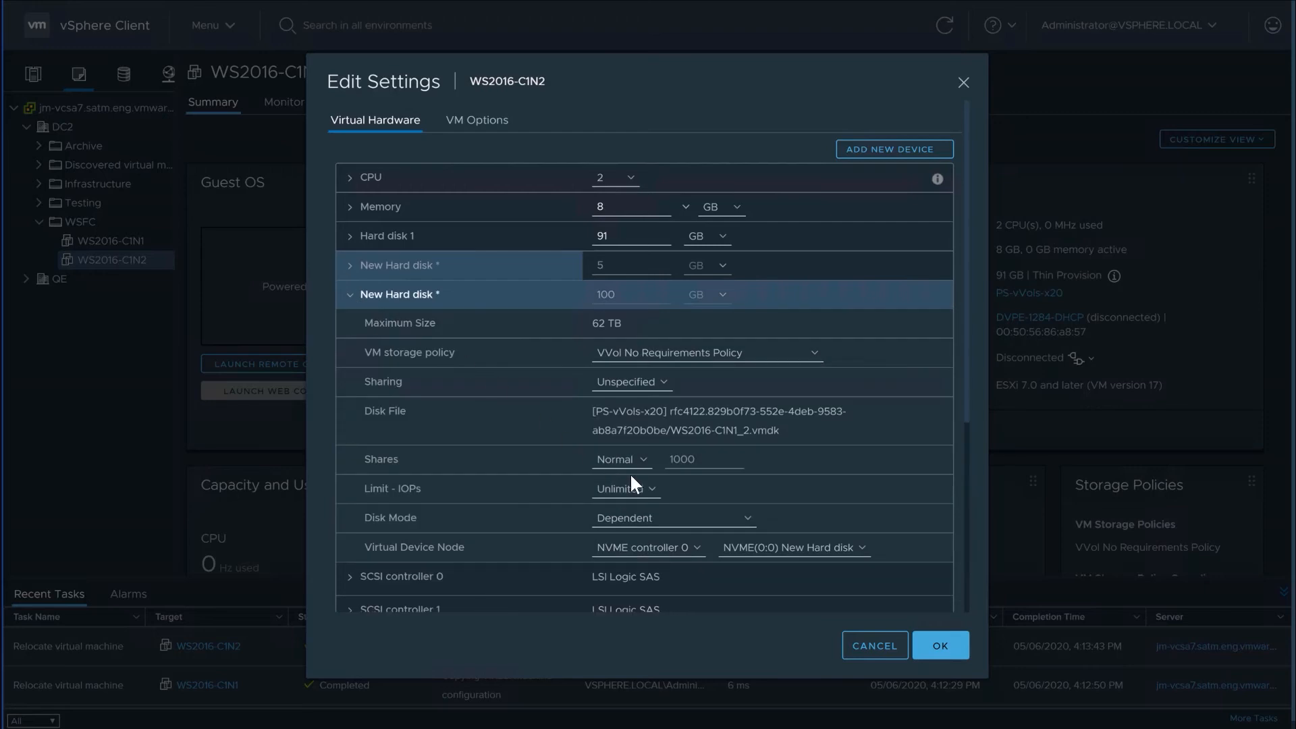
left_click(648, 547)
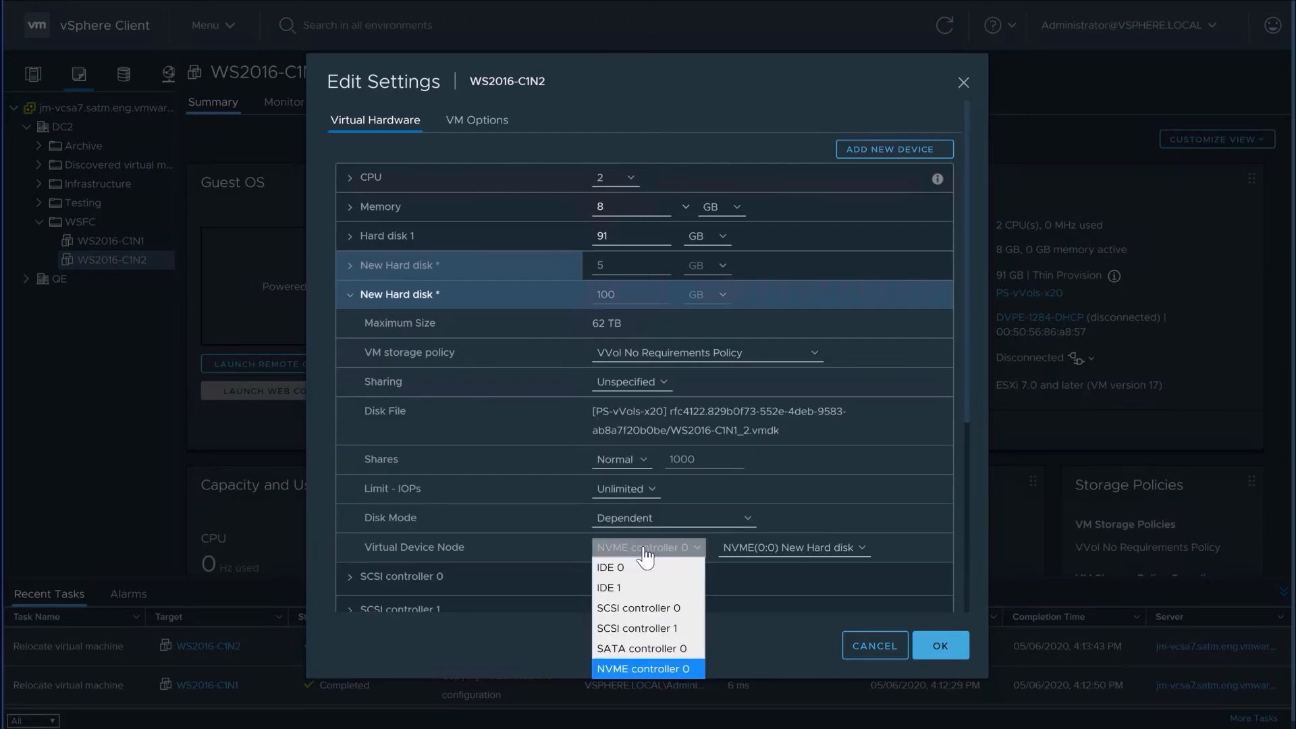
left_click(638, 627)
left_click(762, 552)
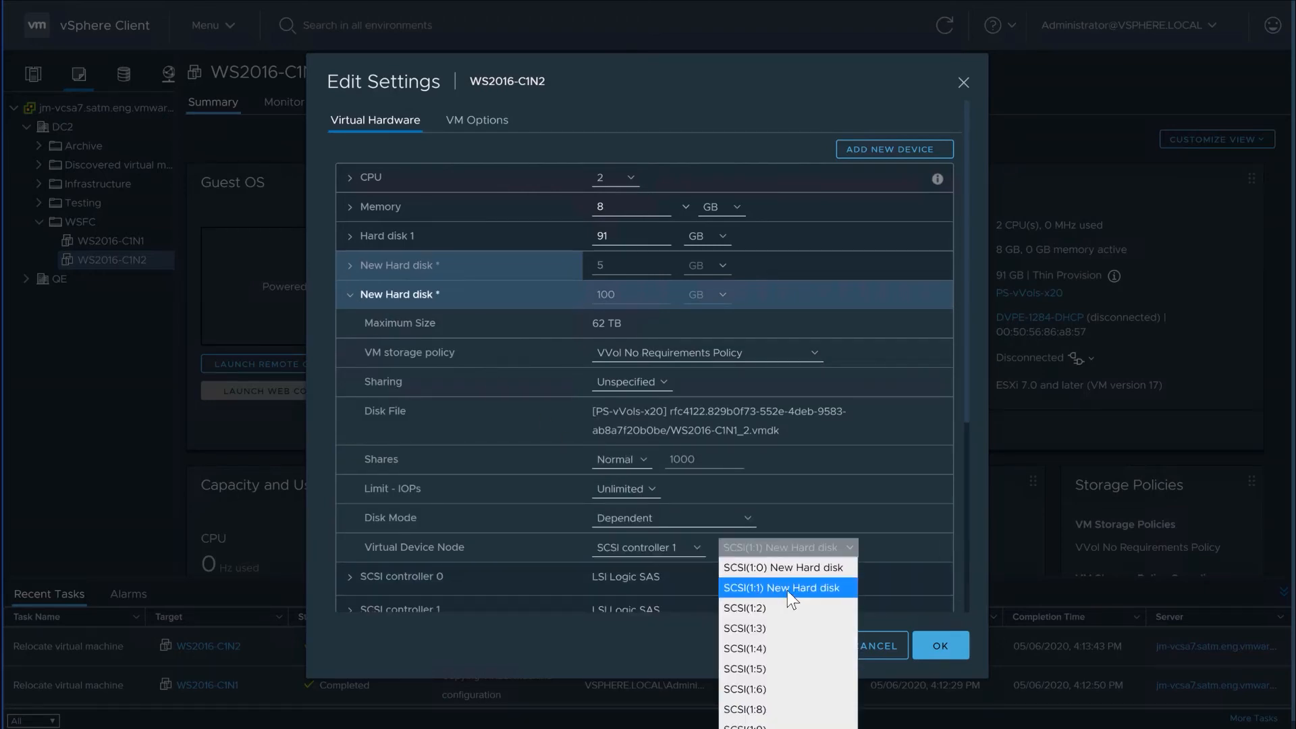
left_click(788, 593)
left_click(940, 645)
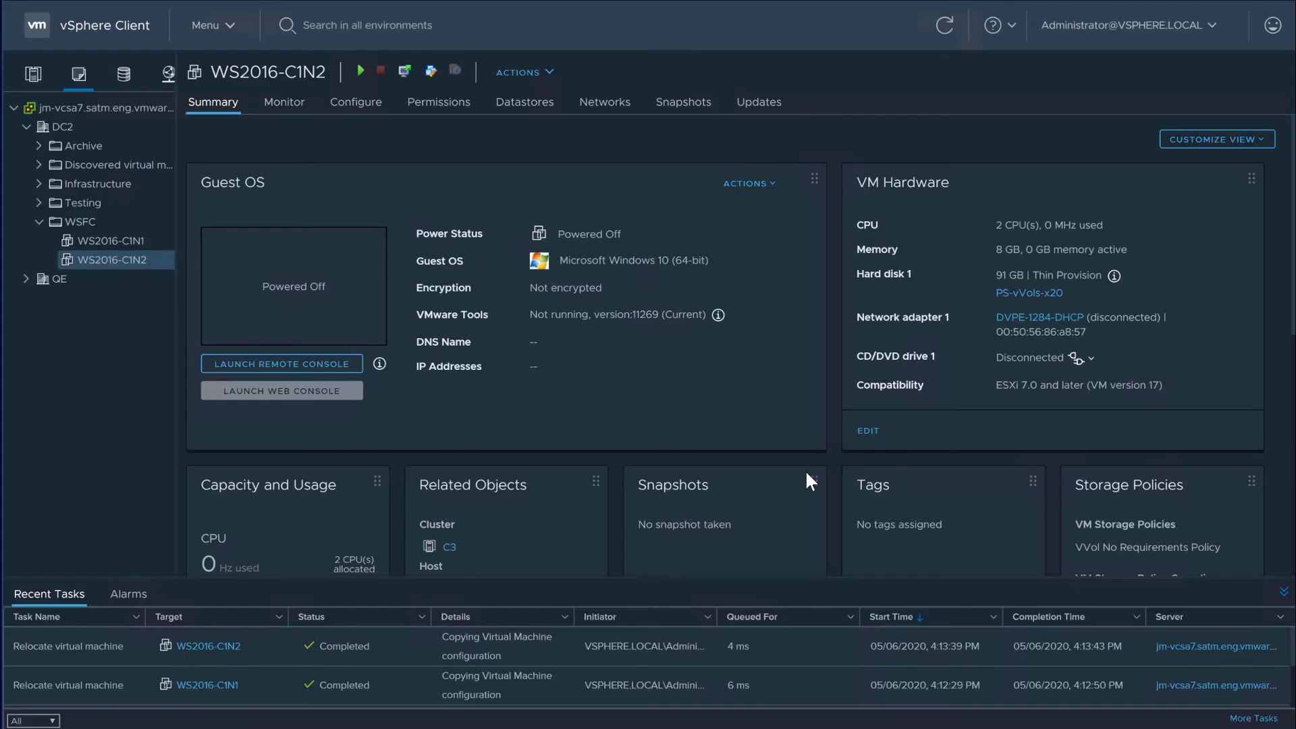
Power on the WS2016-C1N1 VM and the WS2016-C1N2 VM
left_click(123, 239)
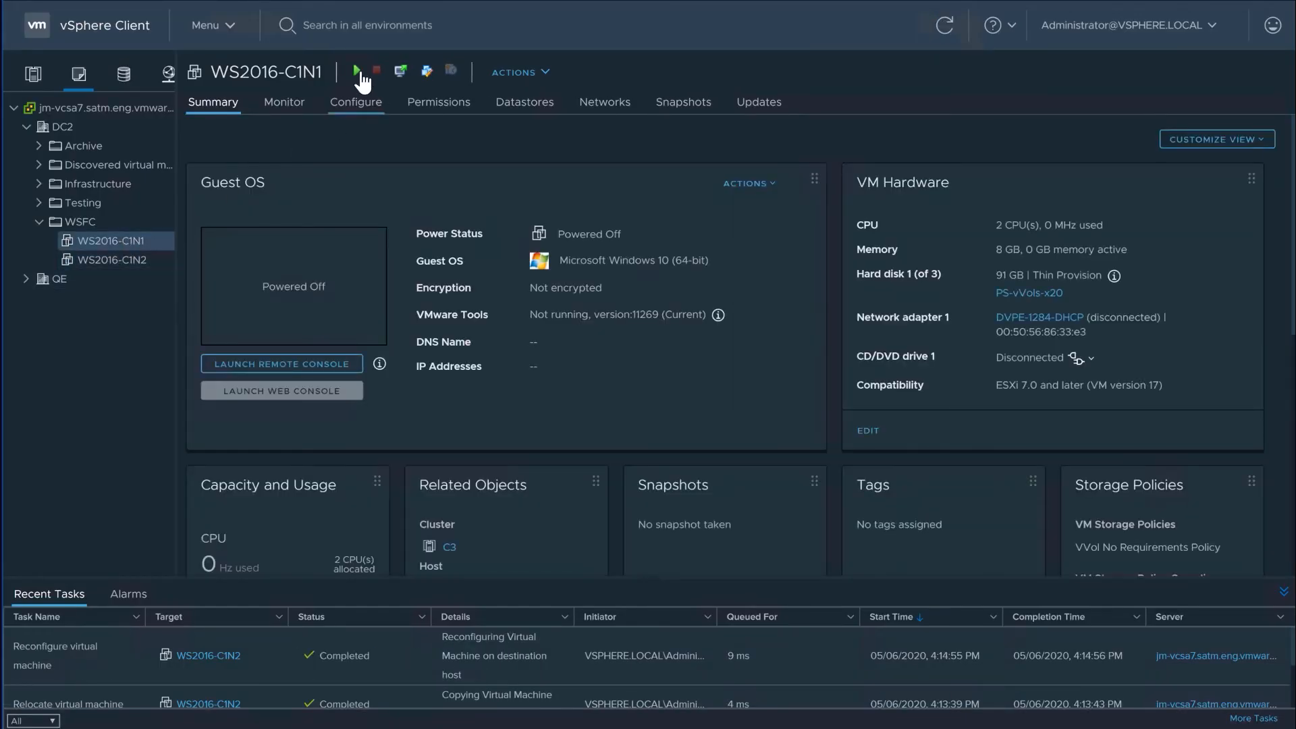
left_click(357, 71)
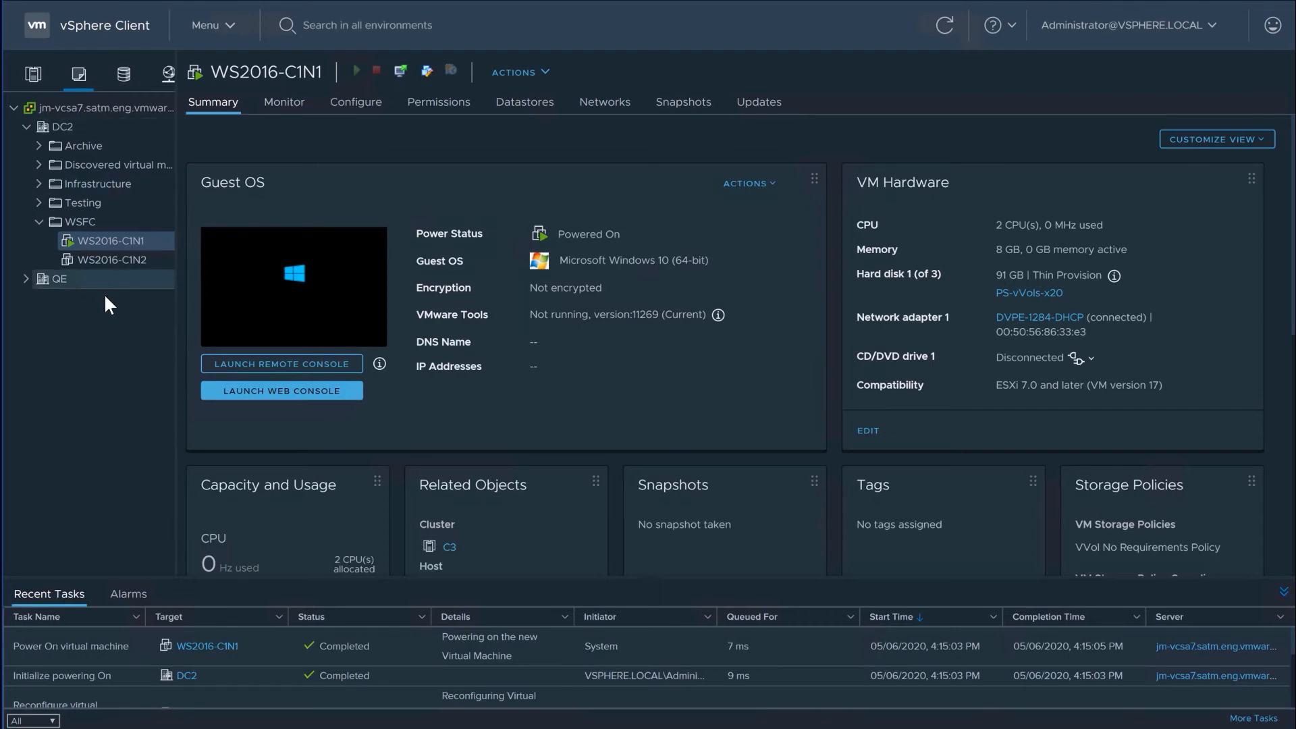
left_click(108, 261)
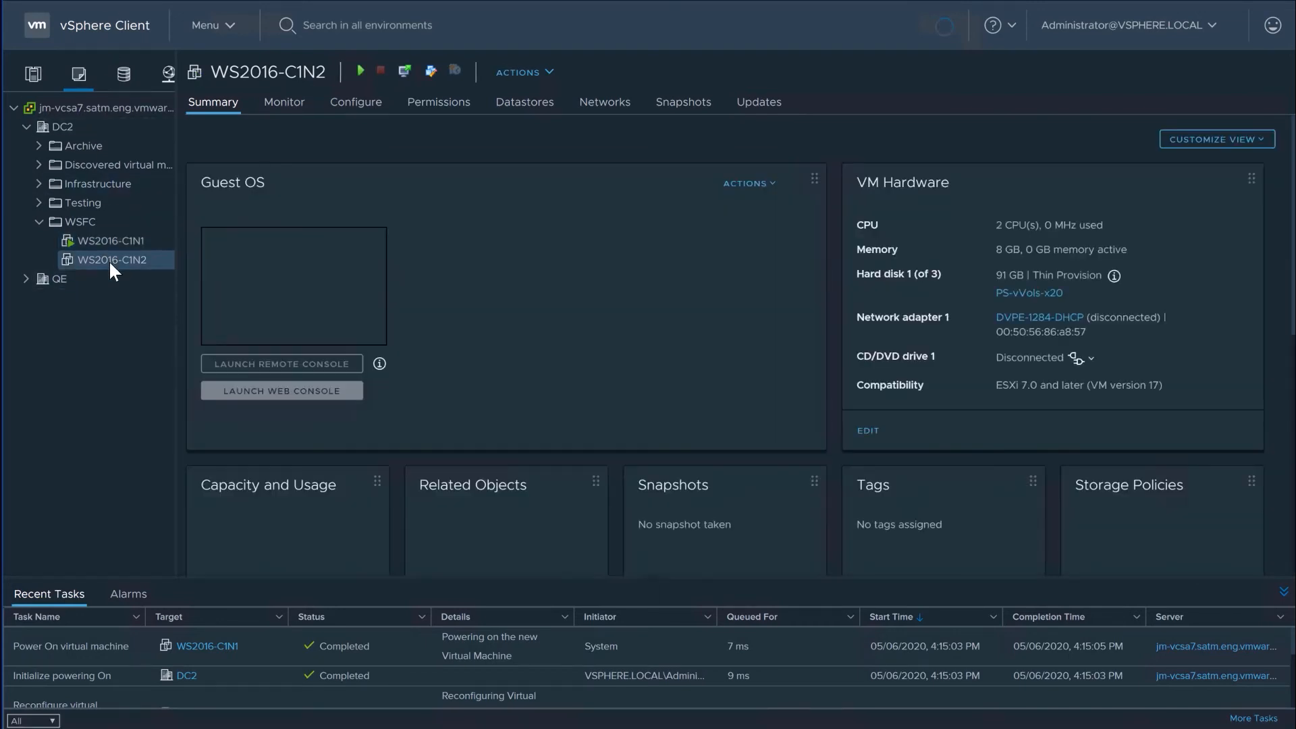
left_click(359, 71)
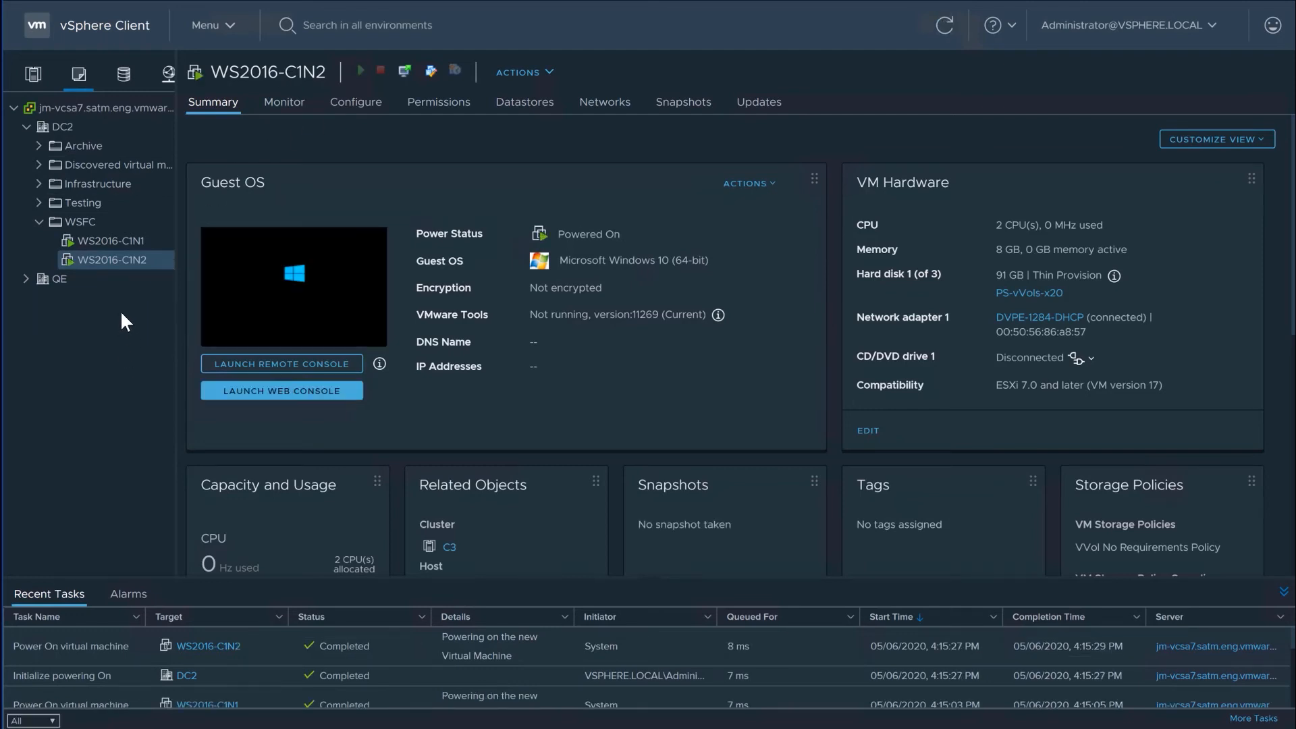
Open Failover Cluster Manager in the WS2016-C1N1 console and check the status and owner node of the WS2016-C1-FS role
left_click(115, 241)
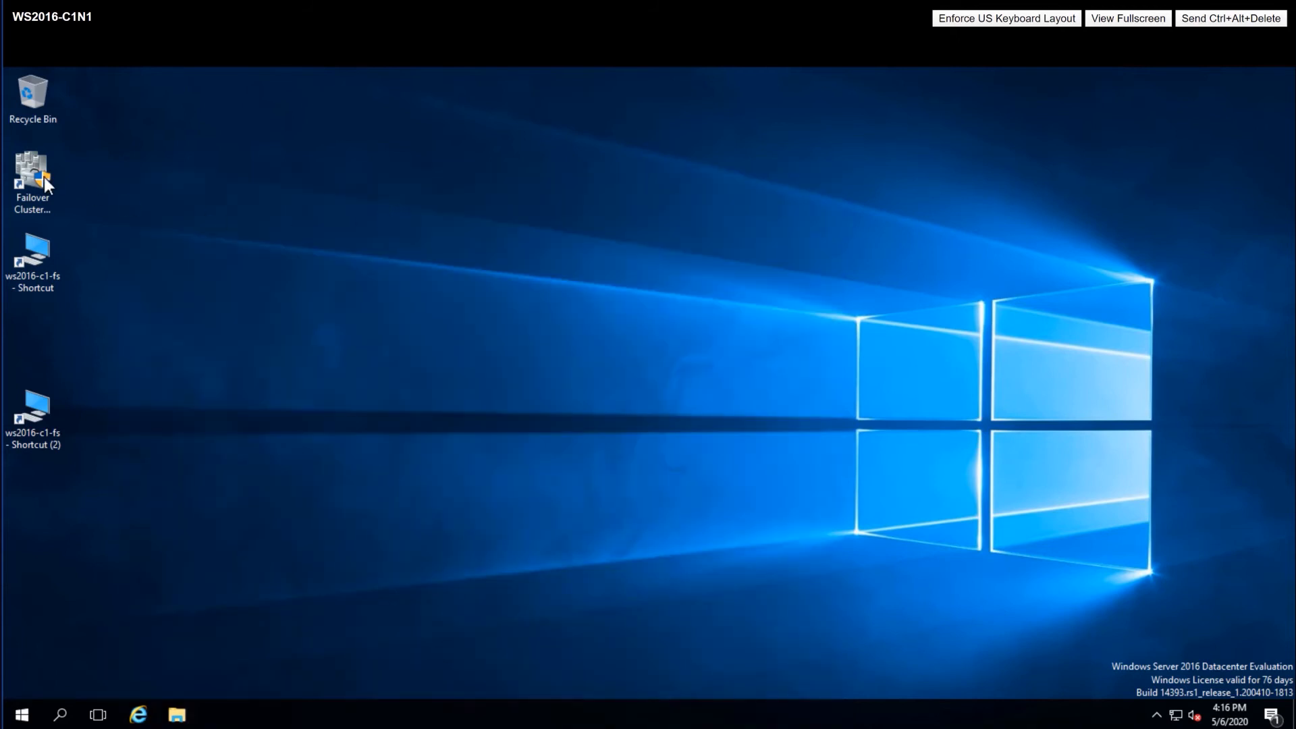
double_click(44, 177)
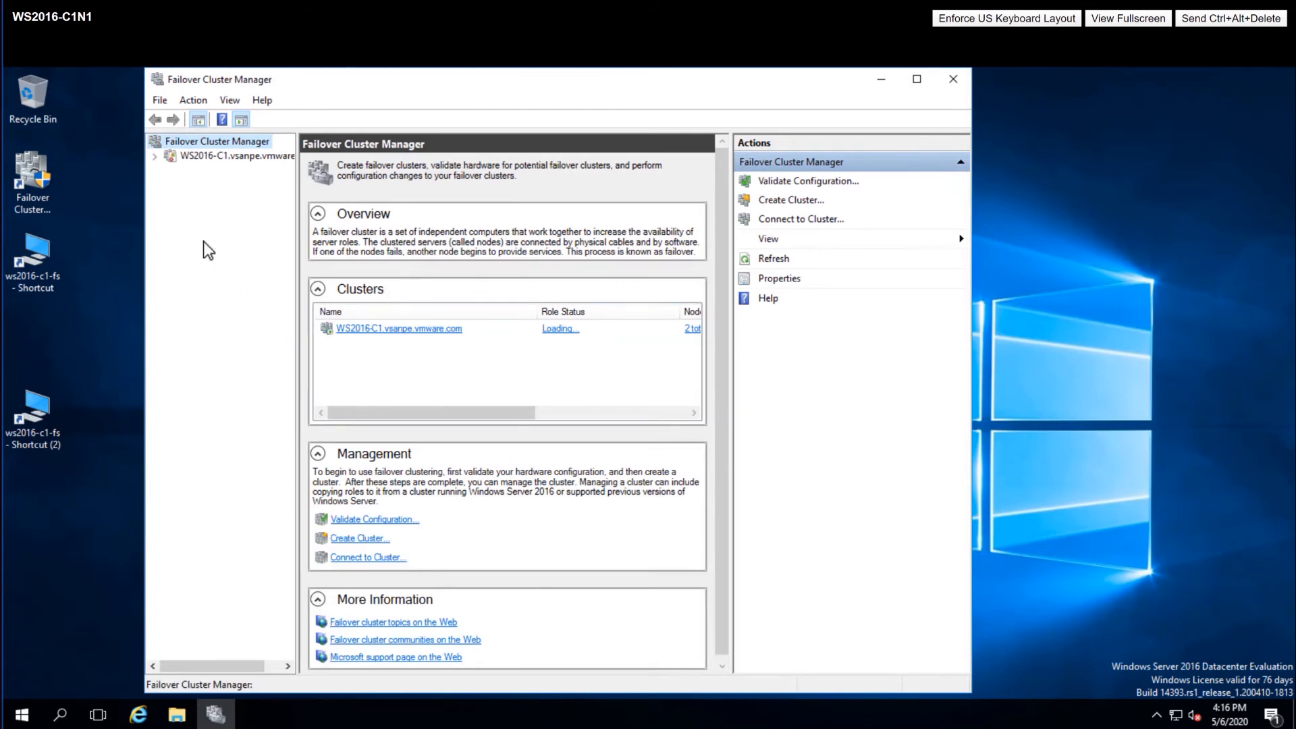
left_click(155, 157)
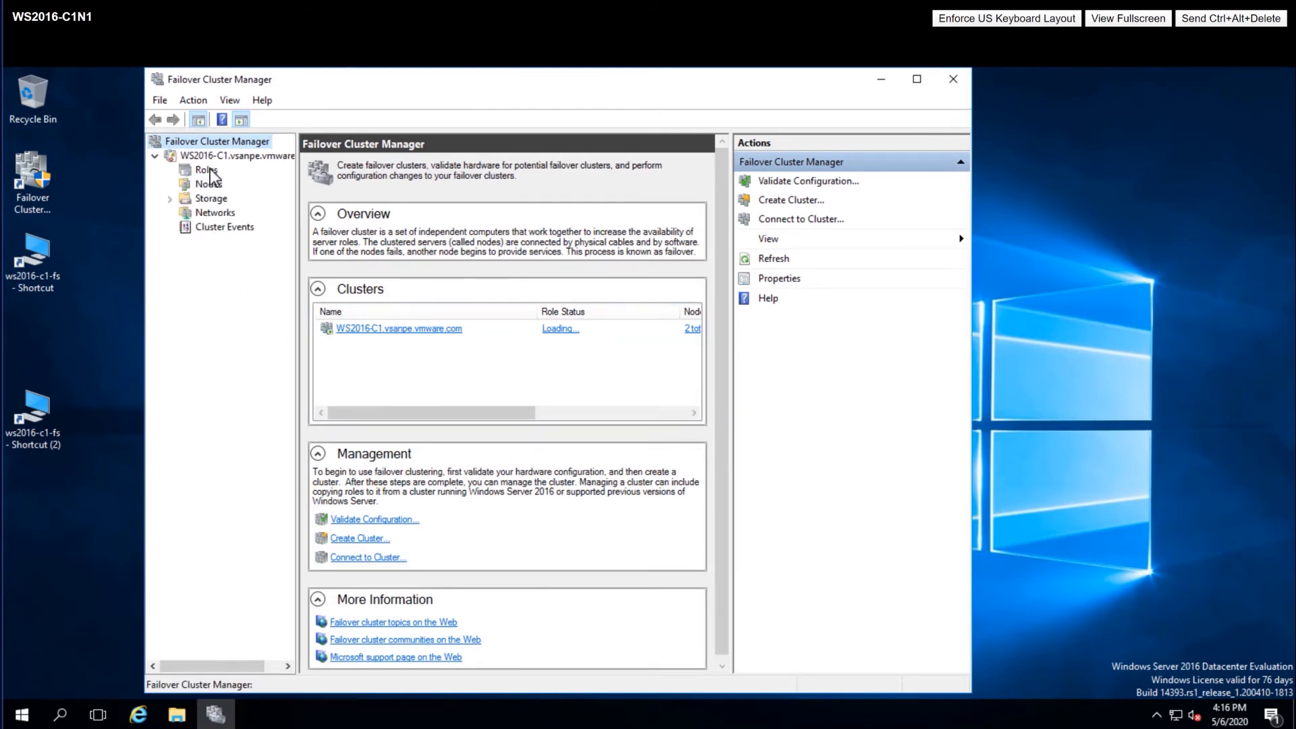
left_click(206, 170)
left_click(351, 201)
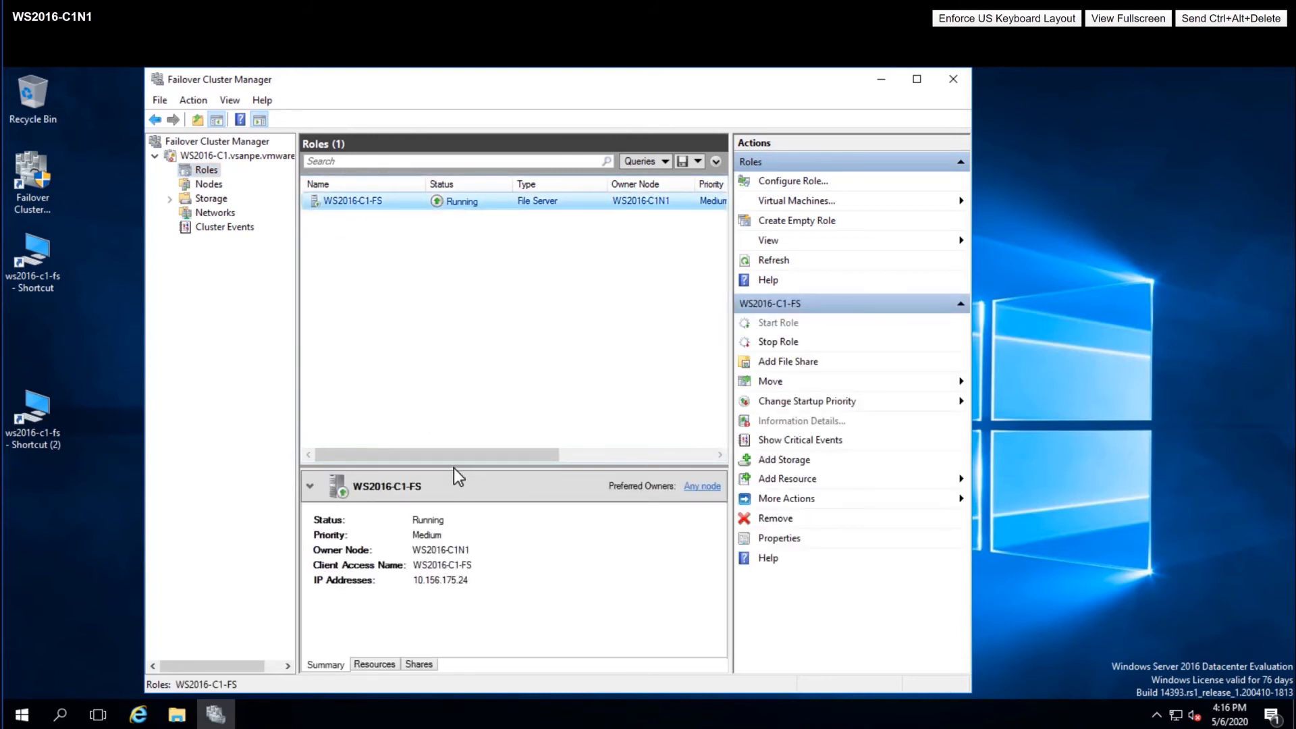
left_click_drag(455, 467, 460, 343)
Check the status of both cluster nodes and the volumes of Cluster Disk 1 and Cluster Disk 2
left_click(206, 185)
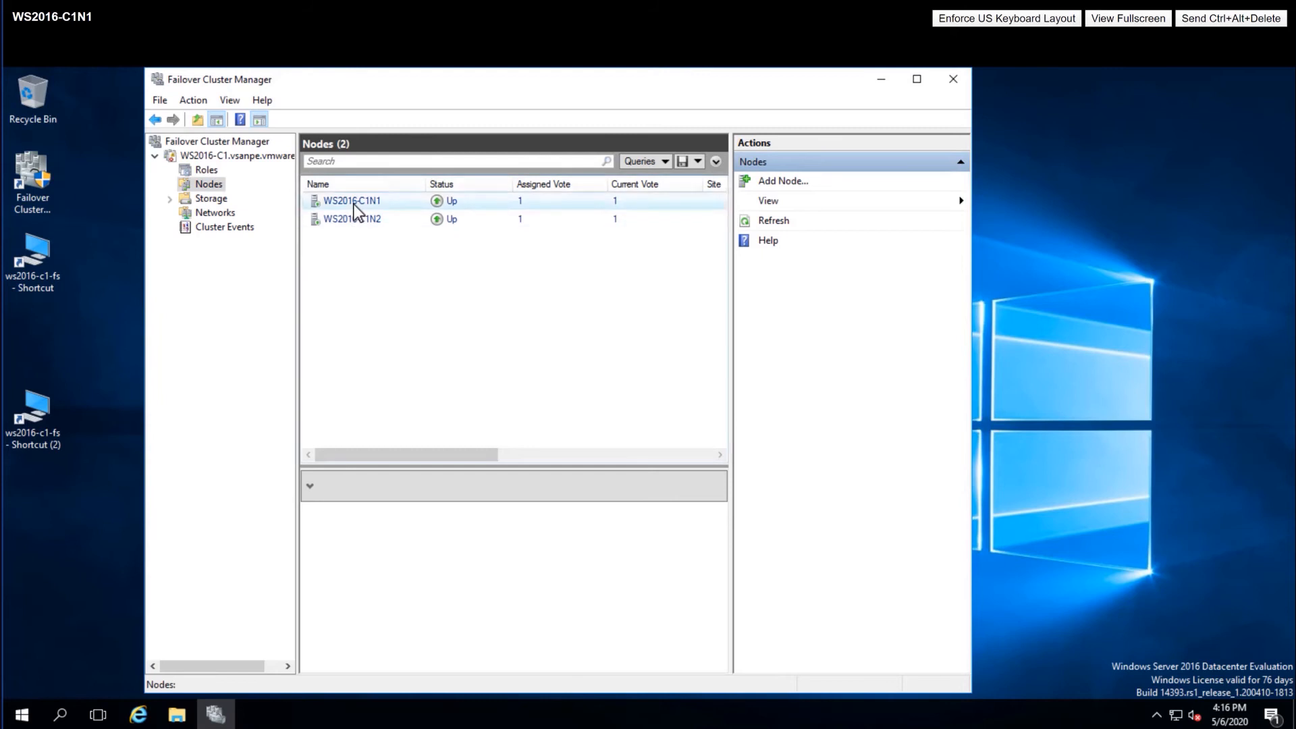
left_click(354, 202)
left_click(357, 218)
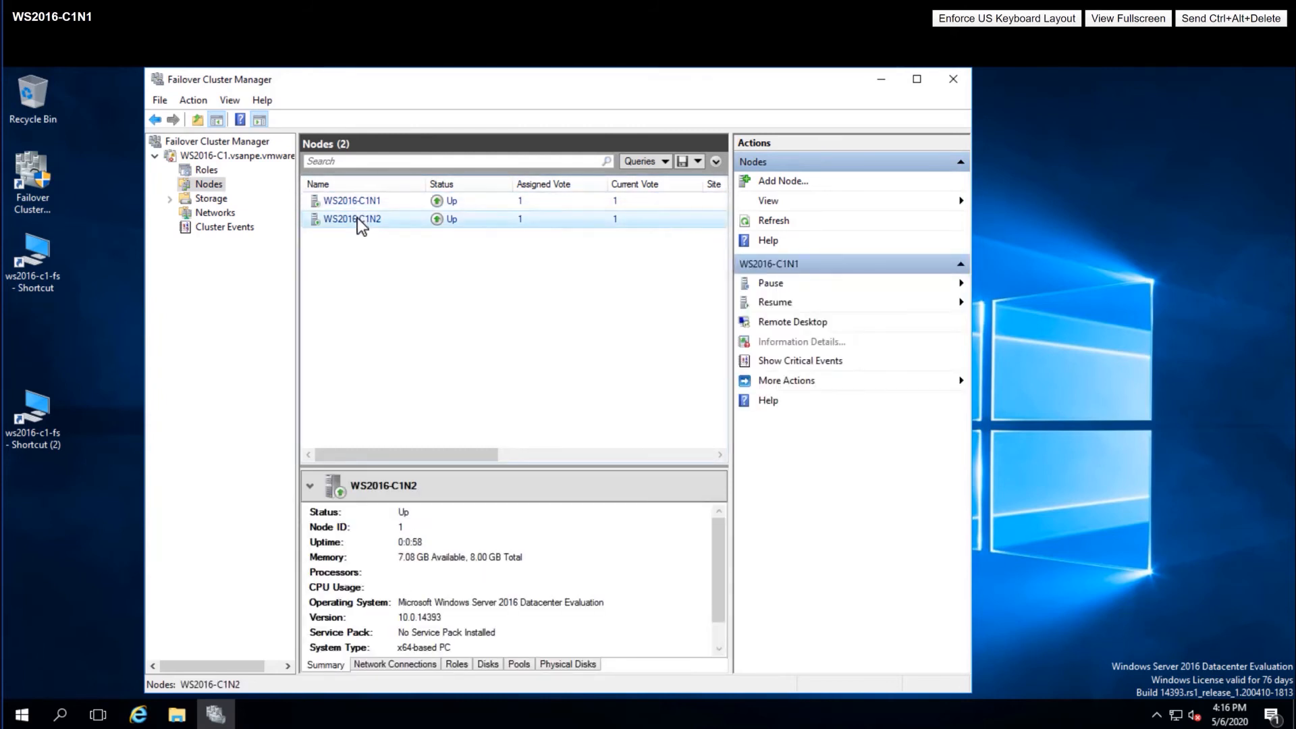
left_click(171, 198)
left_click(217, 212)
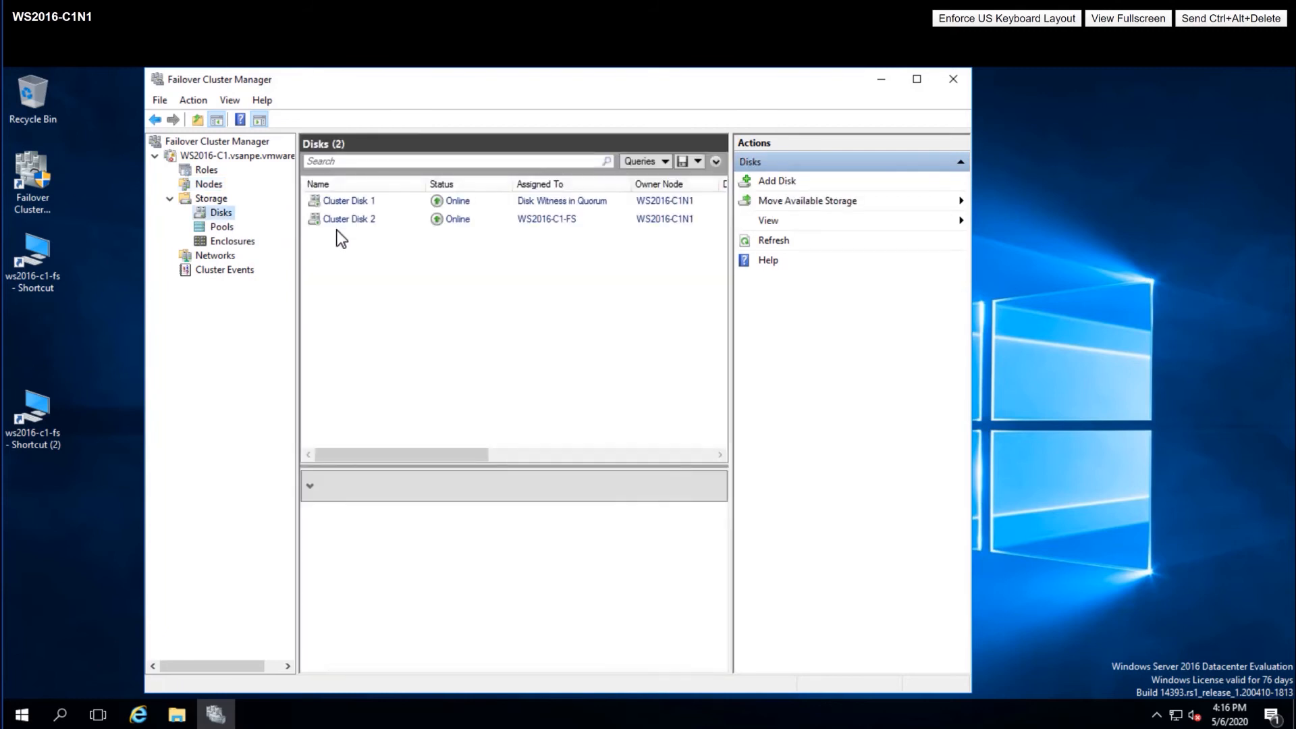
left_click(358, 221)
left_click(348, 202)
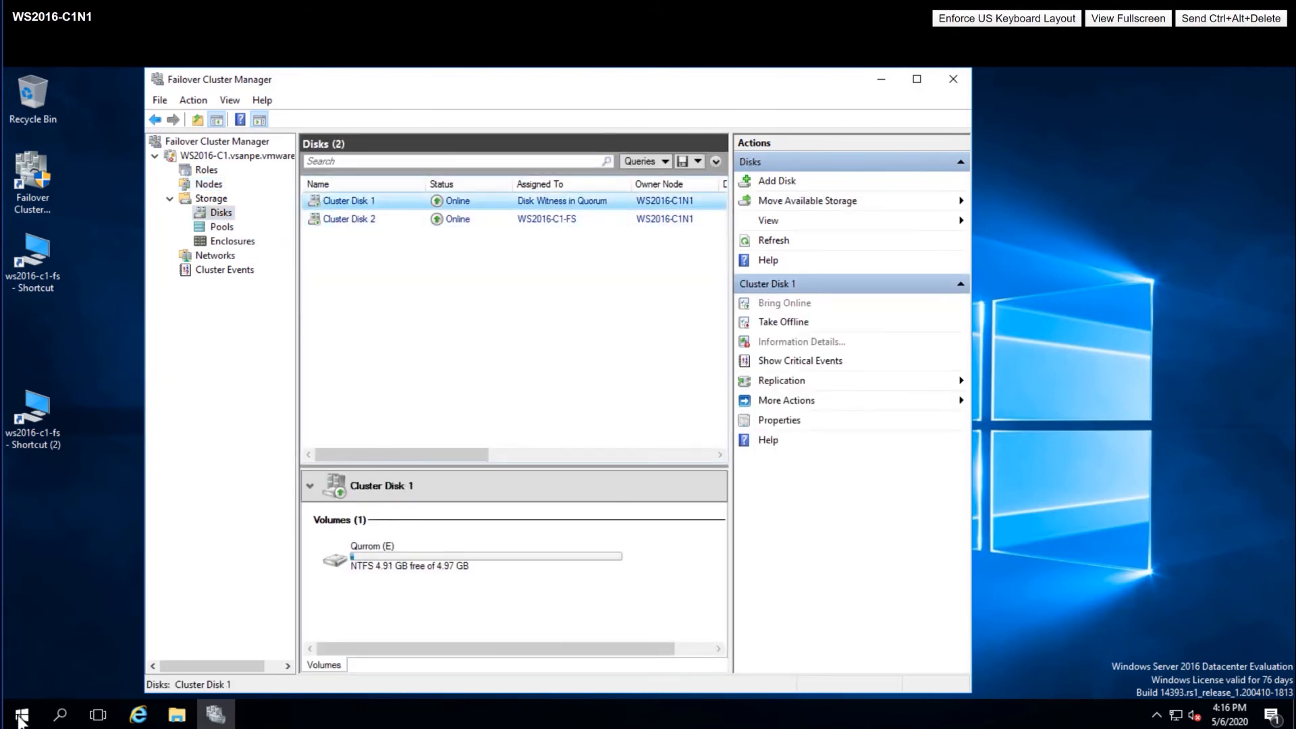
Open Disk Management beside Failover Cluster Manager and examine the disks attached to WS2016-C1N1
right_click(20, 721)
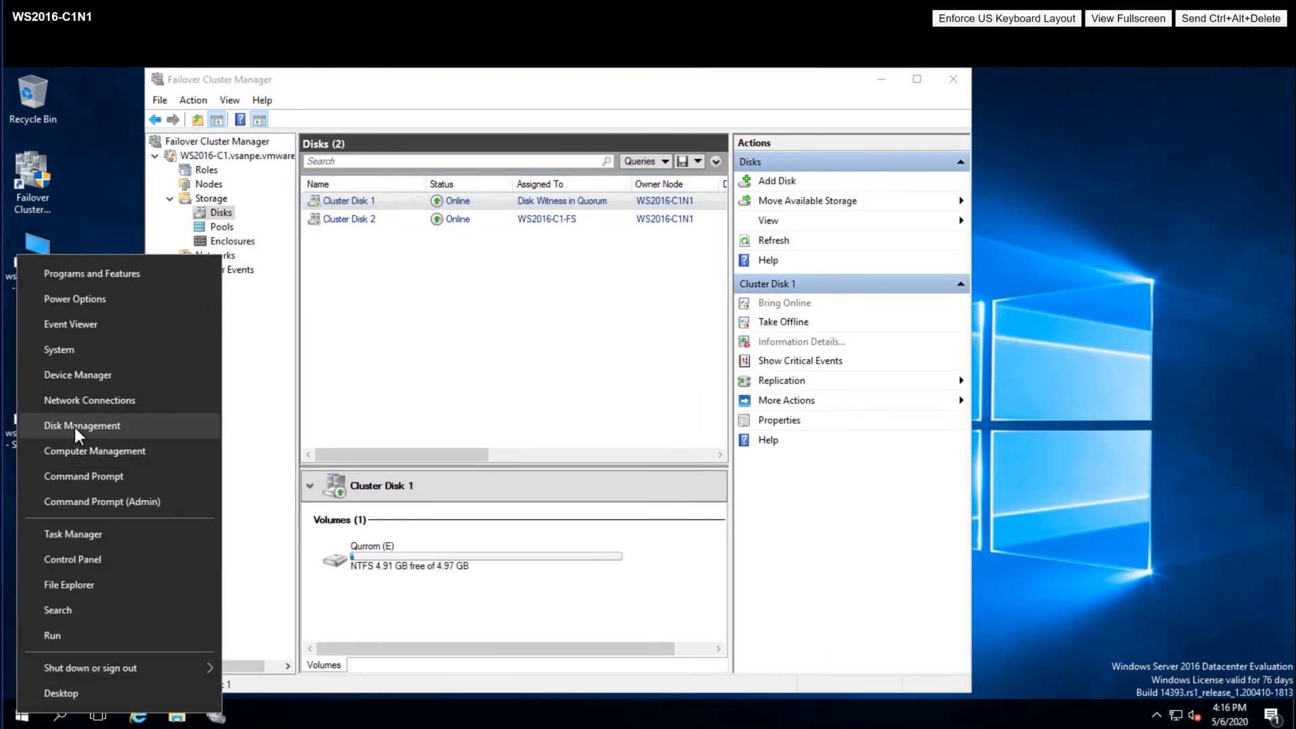
left_click(80, 426)
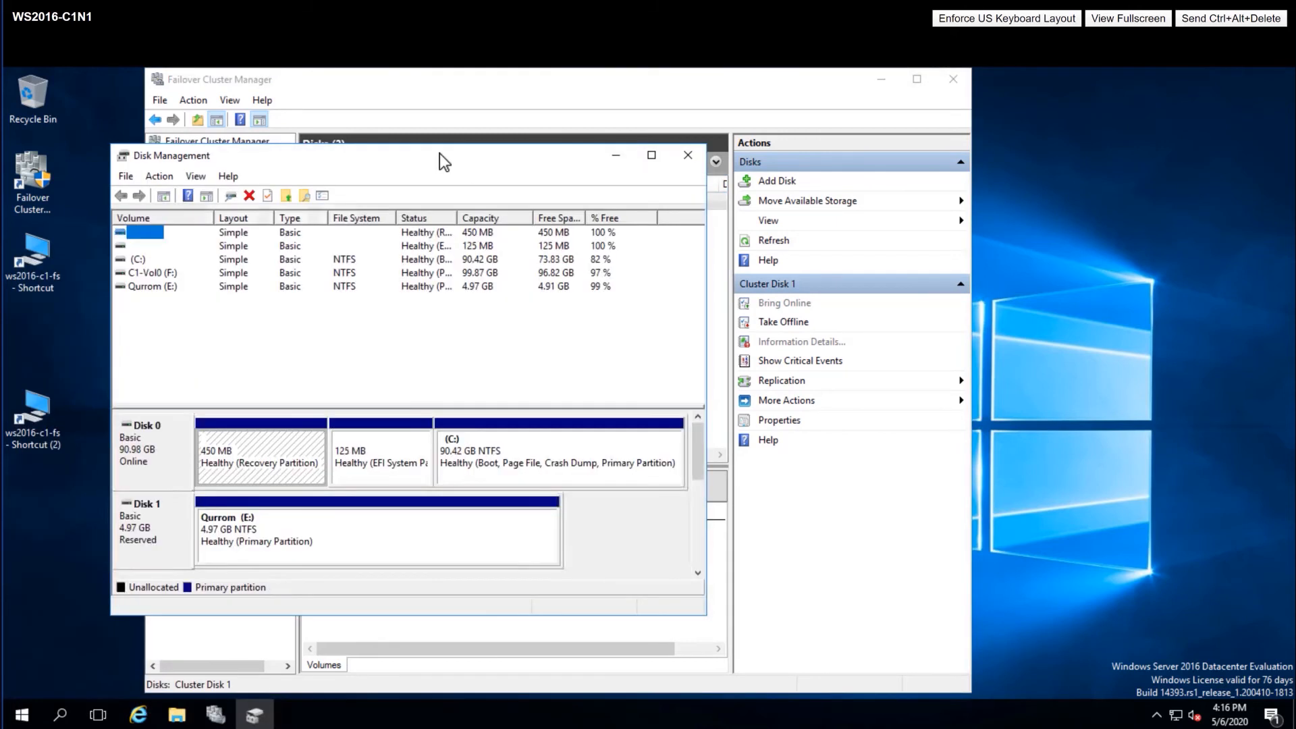
left_click_drag(499, 165, 810, 264)
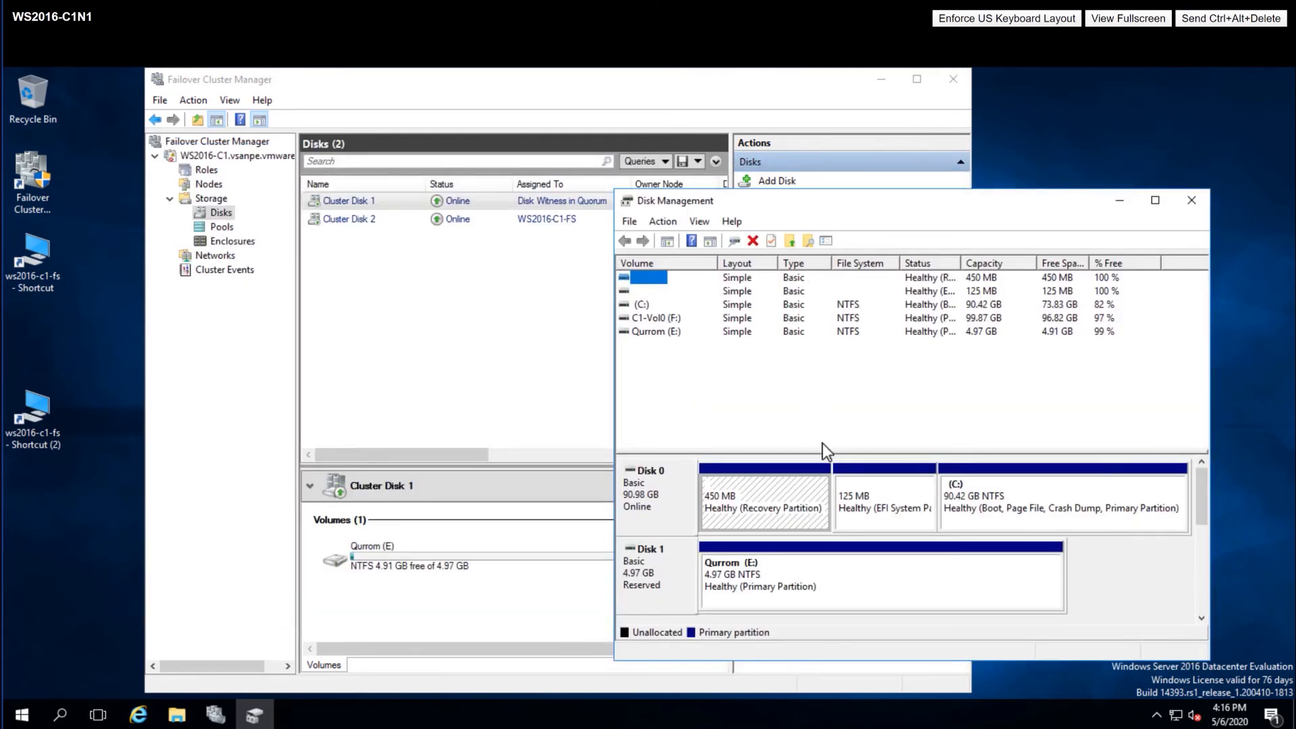
left_click_drag(832, 450, 818, 351)
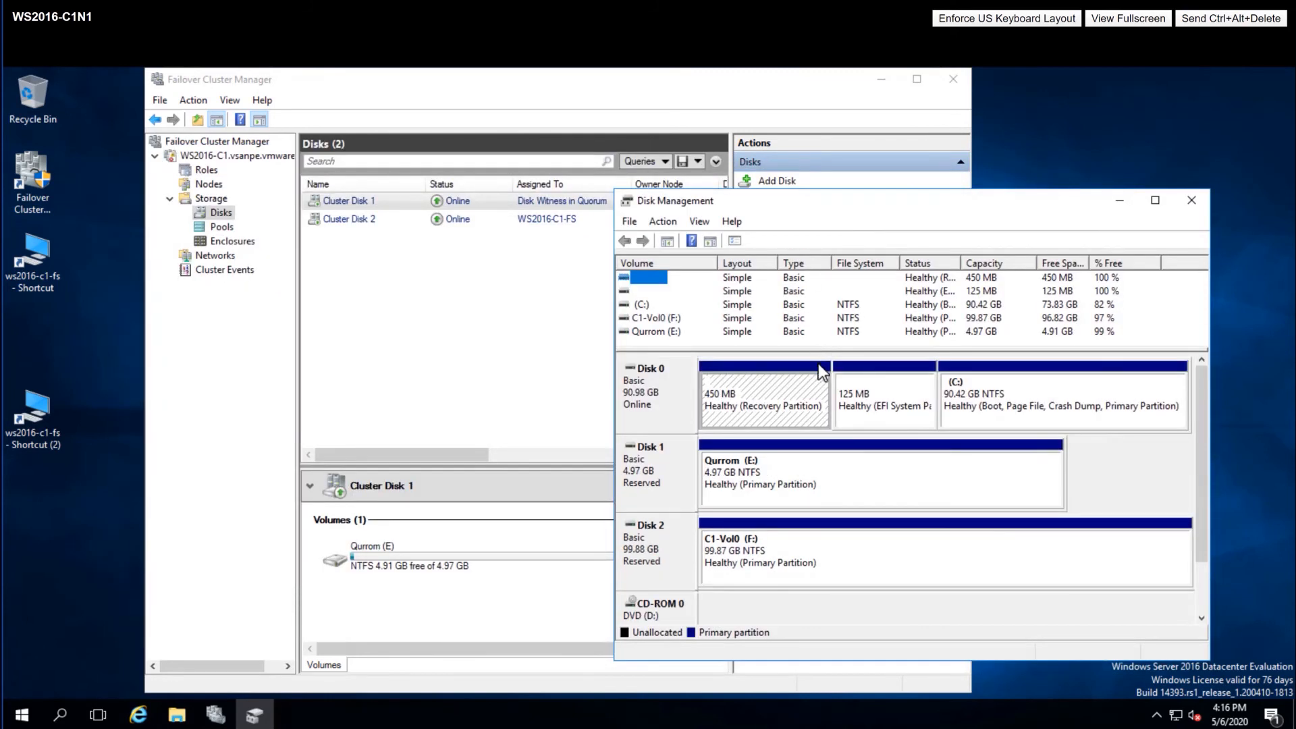
Move the WS2016-C1-FS role to node WS2016-C1N2 and bring Disk Management back to the front
left_click(203, 170)
left_click(360, 201)
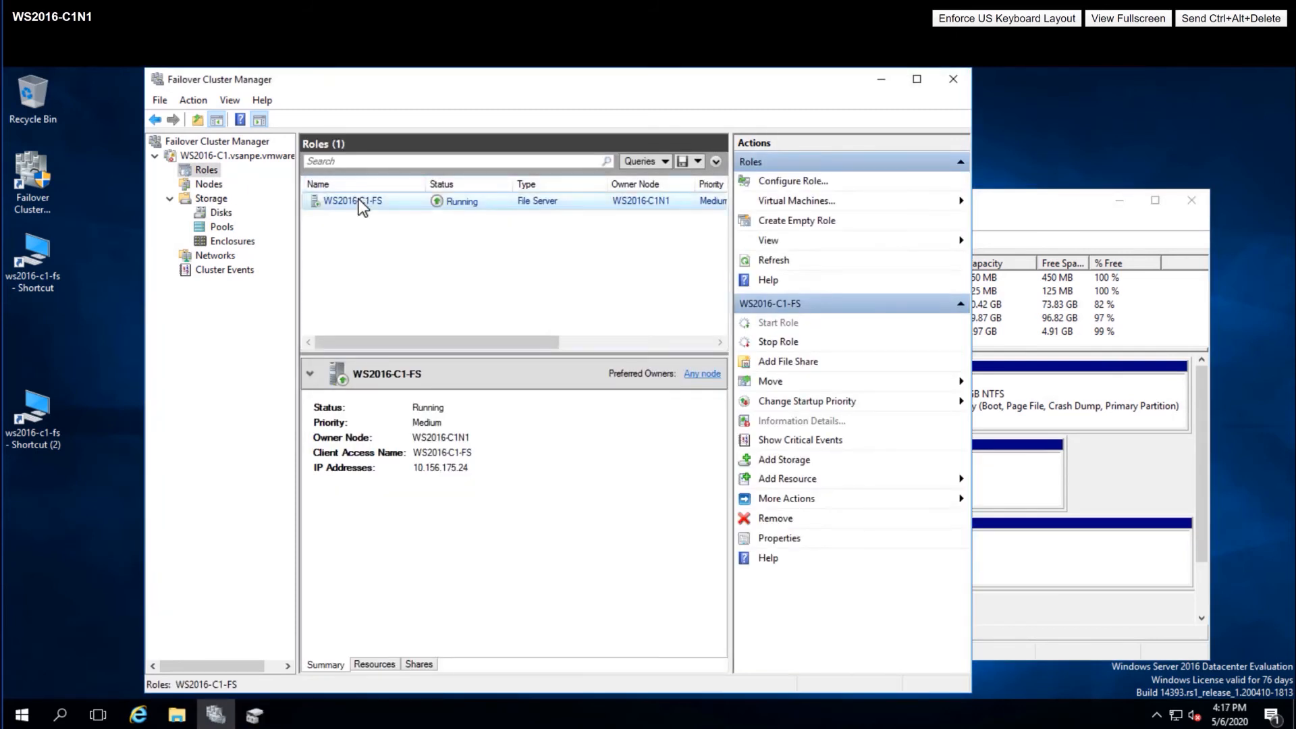
right_click(360, 201)
mouse_move(454, 270)
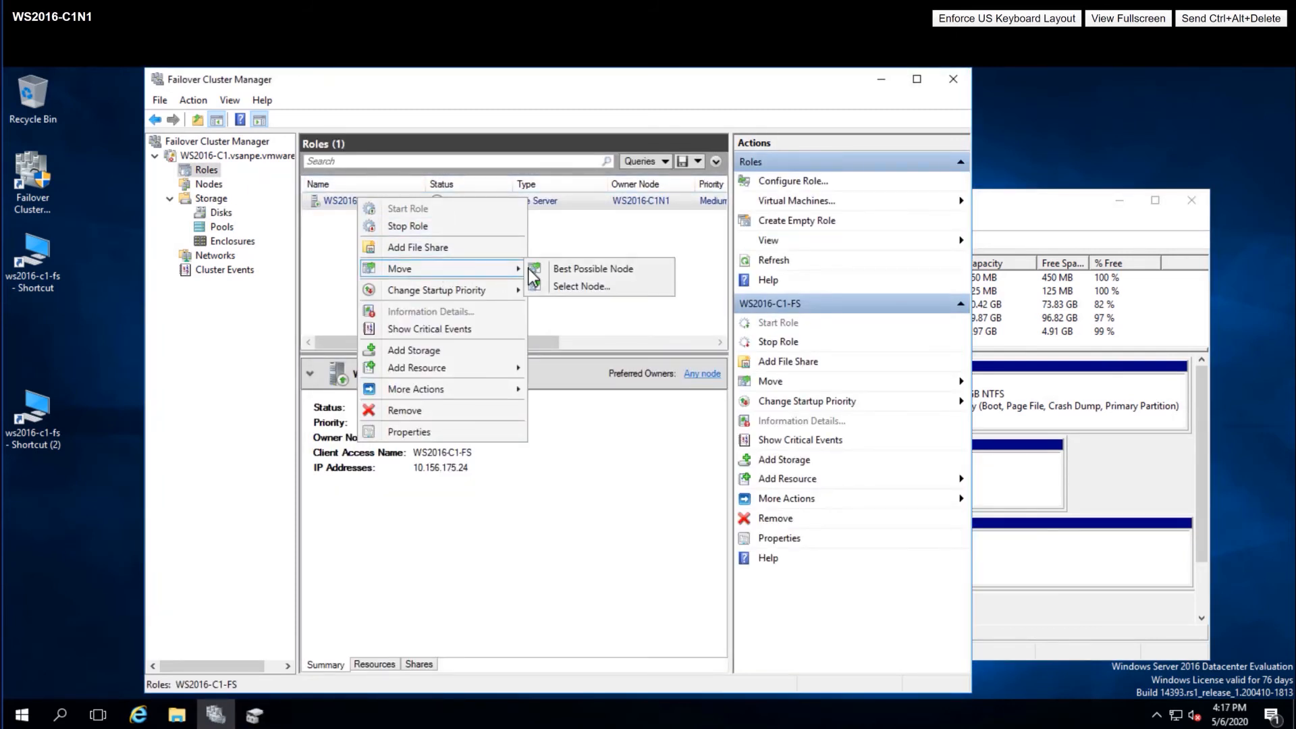
left_click(597, 287)
left_click(579, 327)
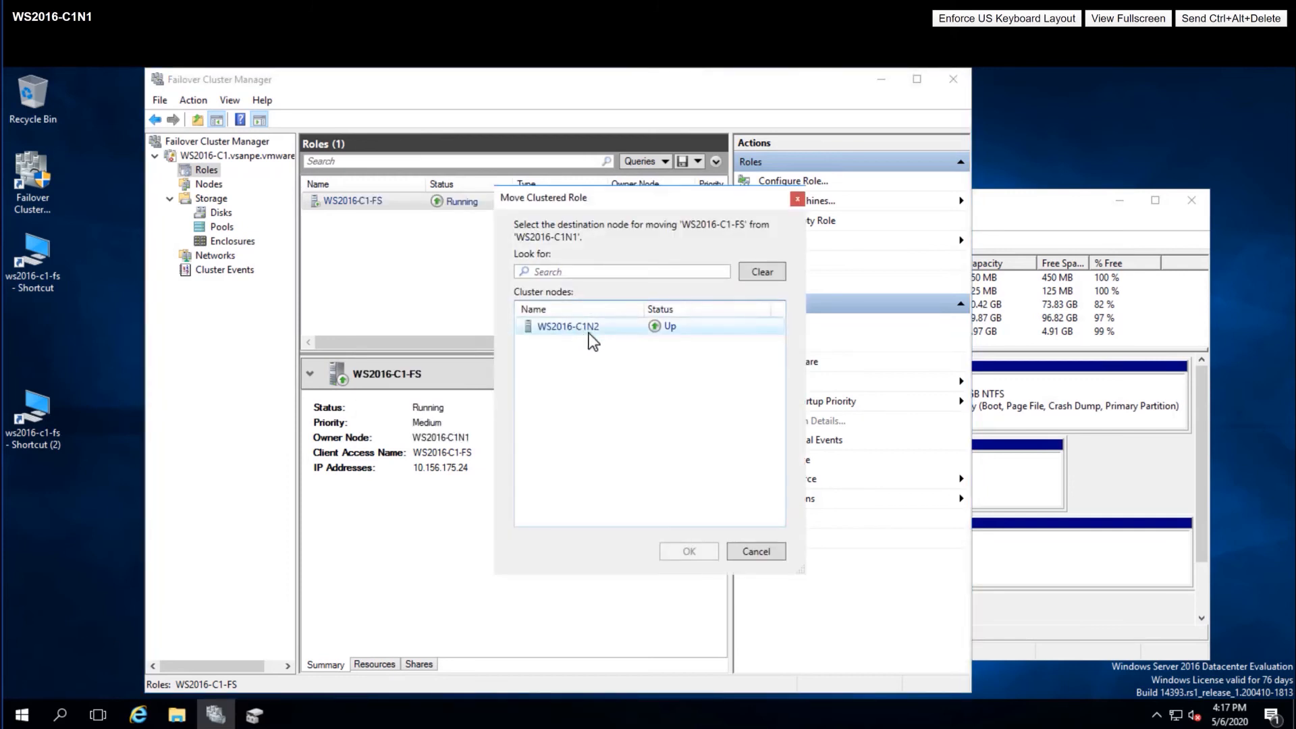
left_click(701, 550)
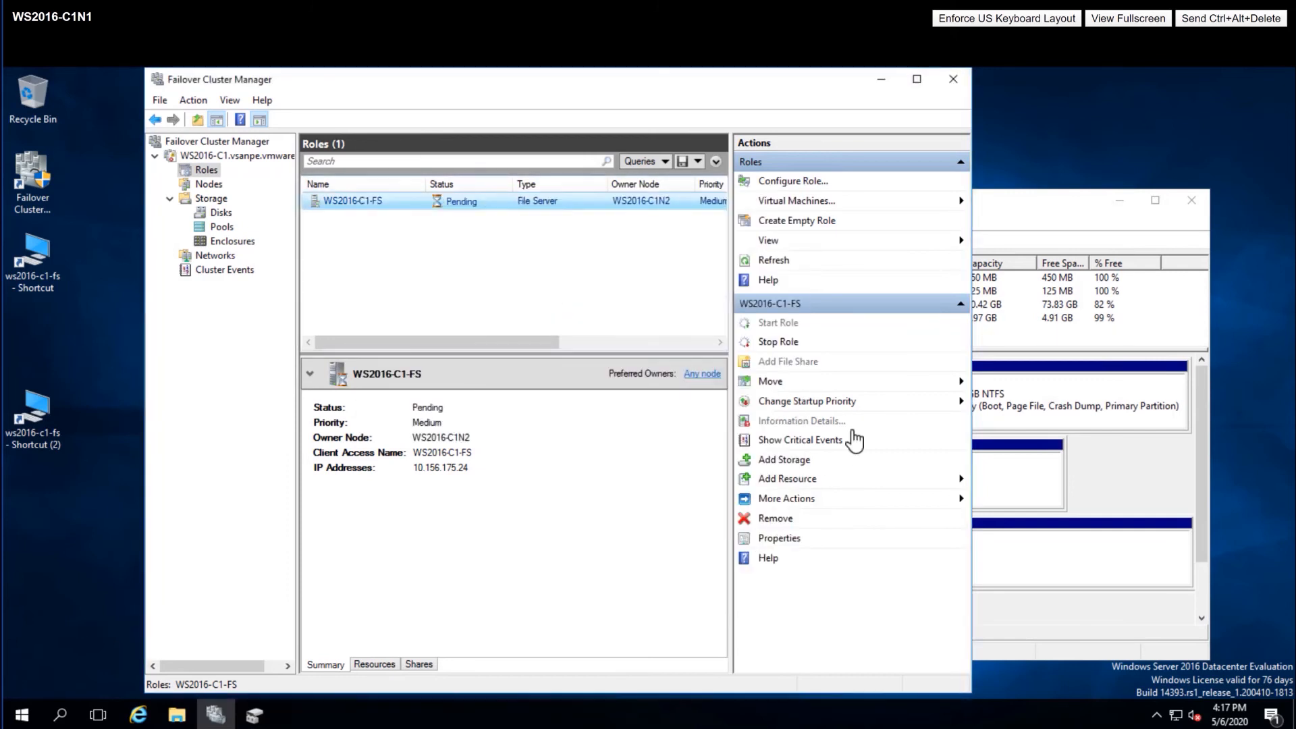
left_click(1010, 199)
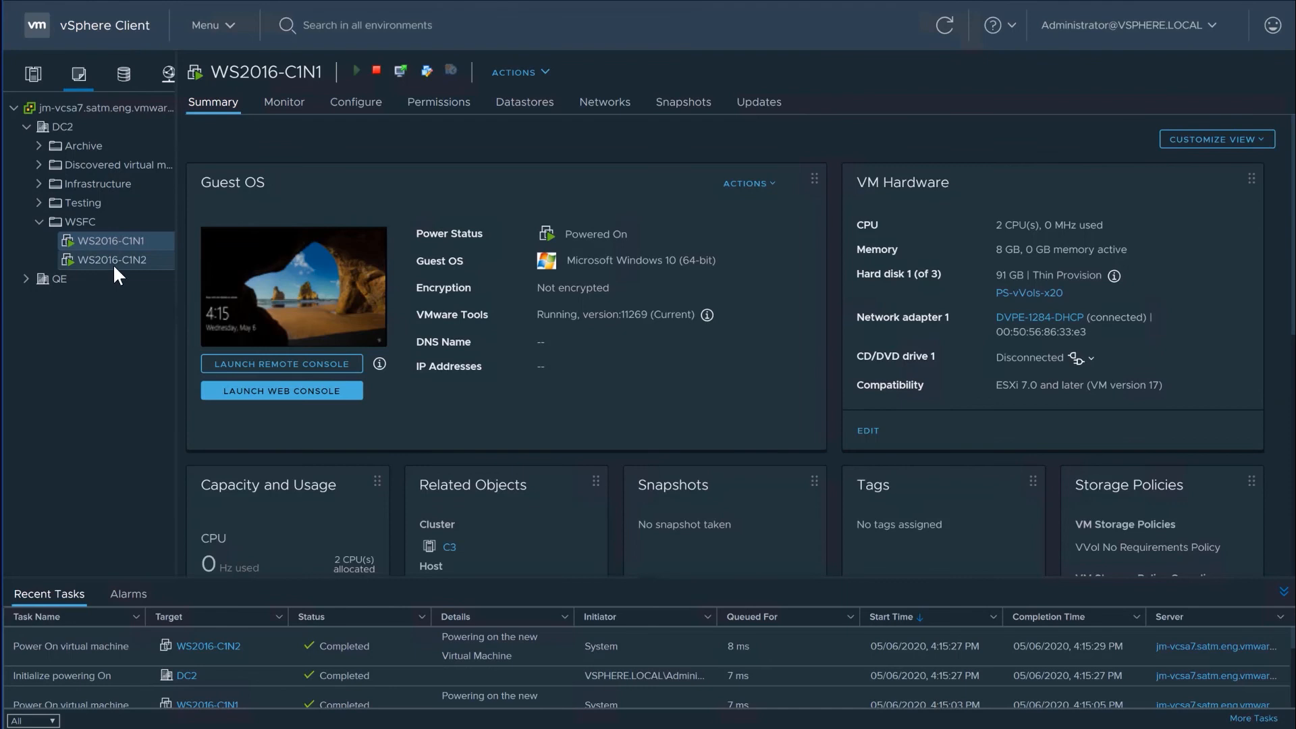
Open the web console of WS2016-C1N2 and sign in to Windows as wsfc-admin with the account password
left_click(112, 260)
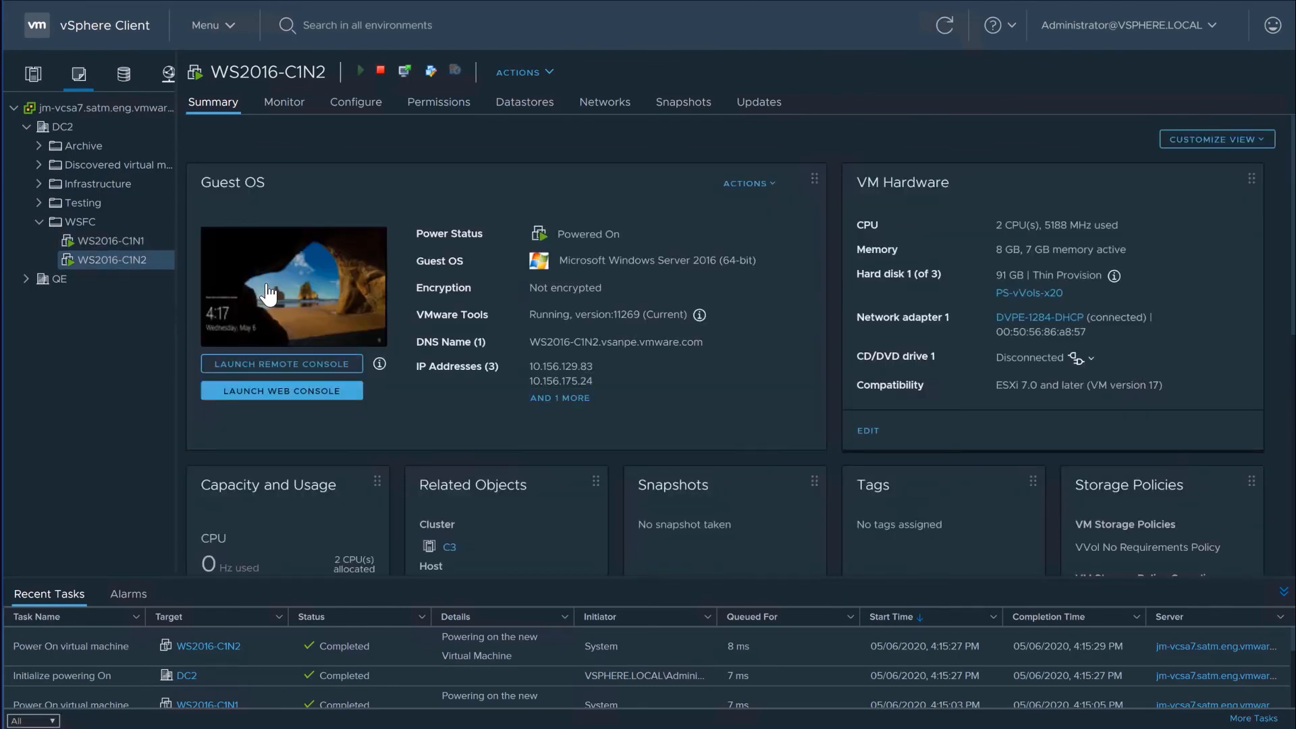
left_click(267, 286)
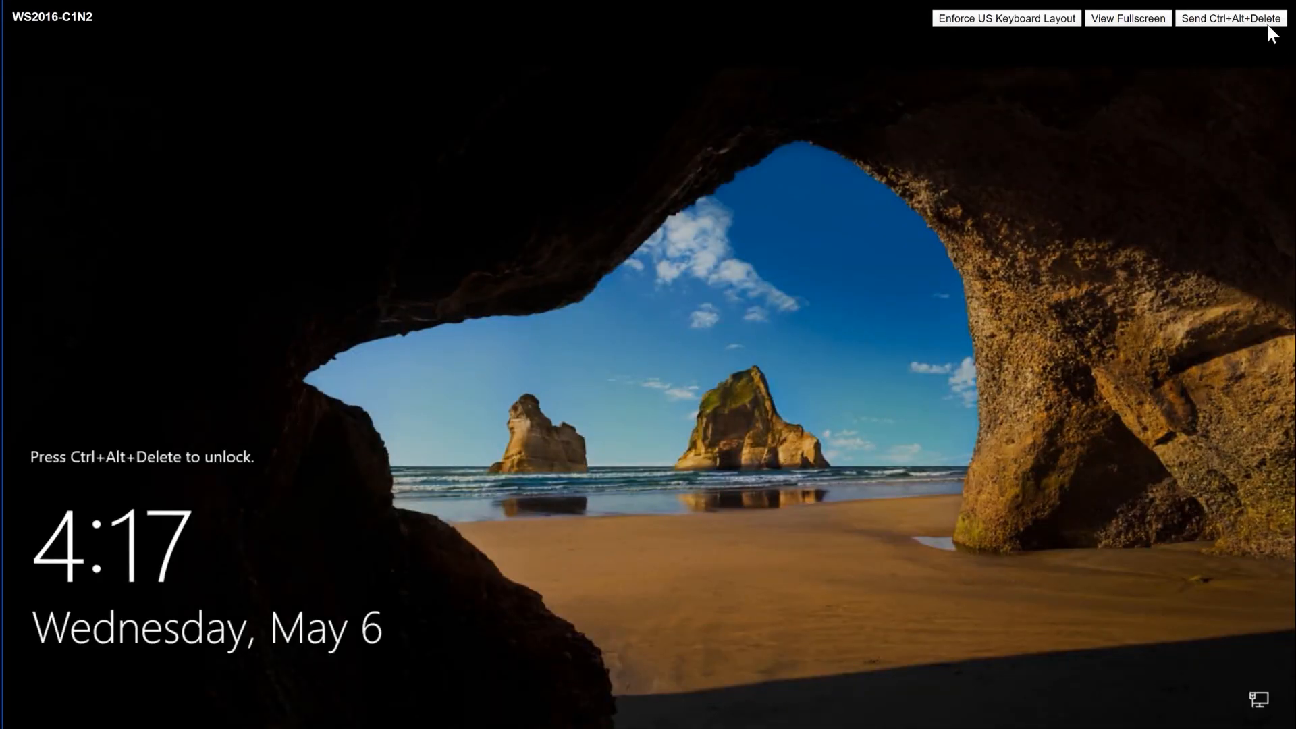
left_click(1247, 23)
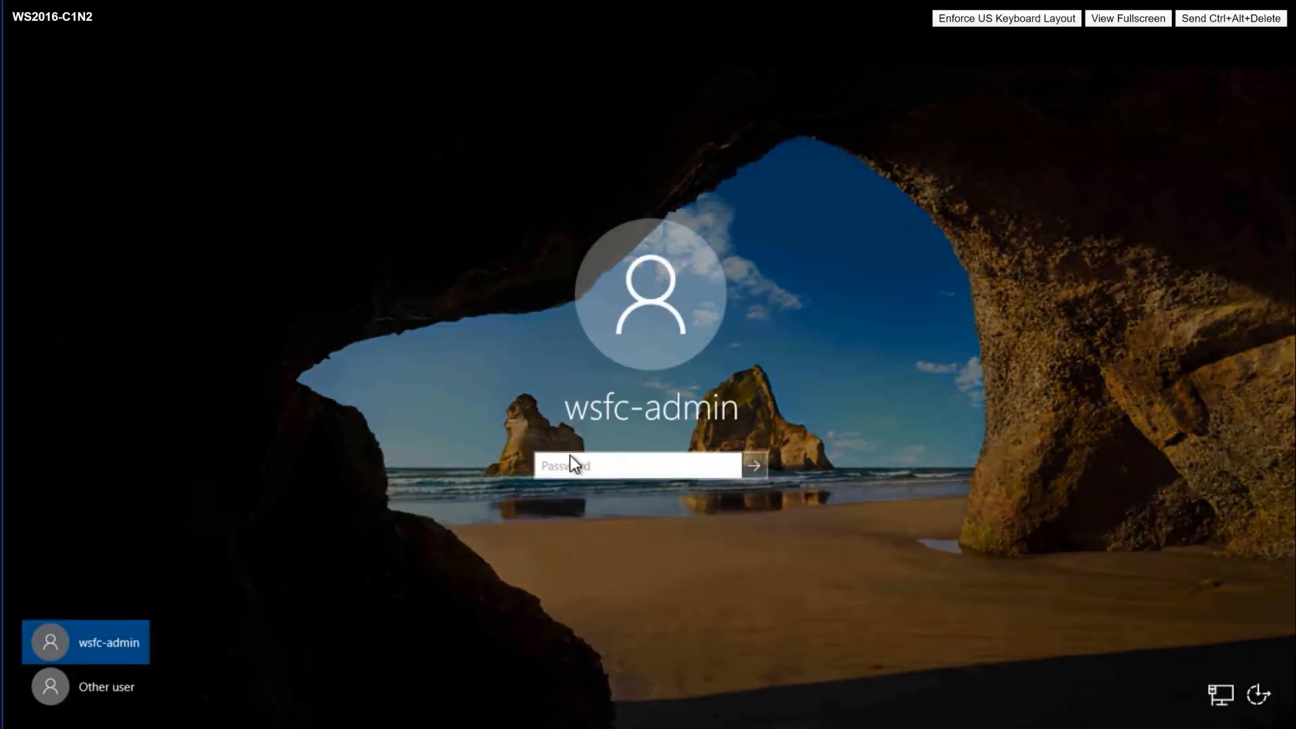
type("••••••••")
key("Return")
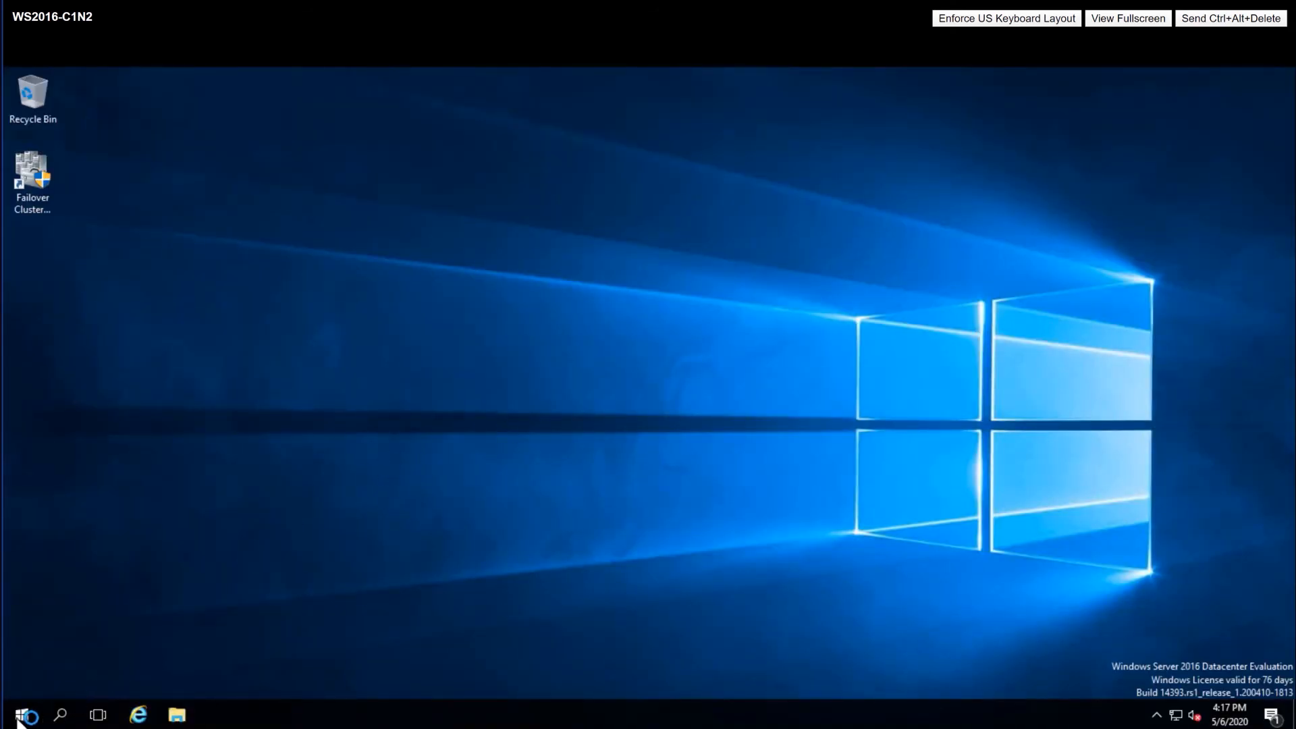
Open Disk Management on WS2016-C1N2, enlarge the graphical disk view and examine the attached disks
right_click(21, 716)
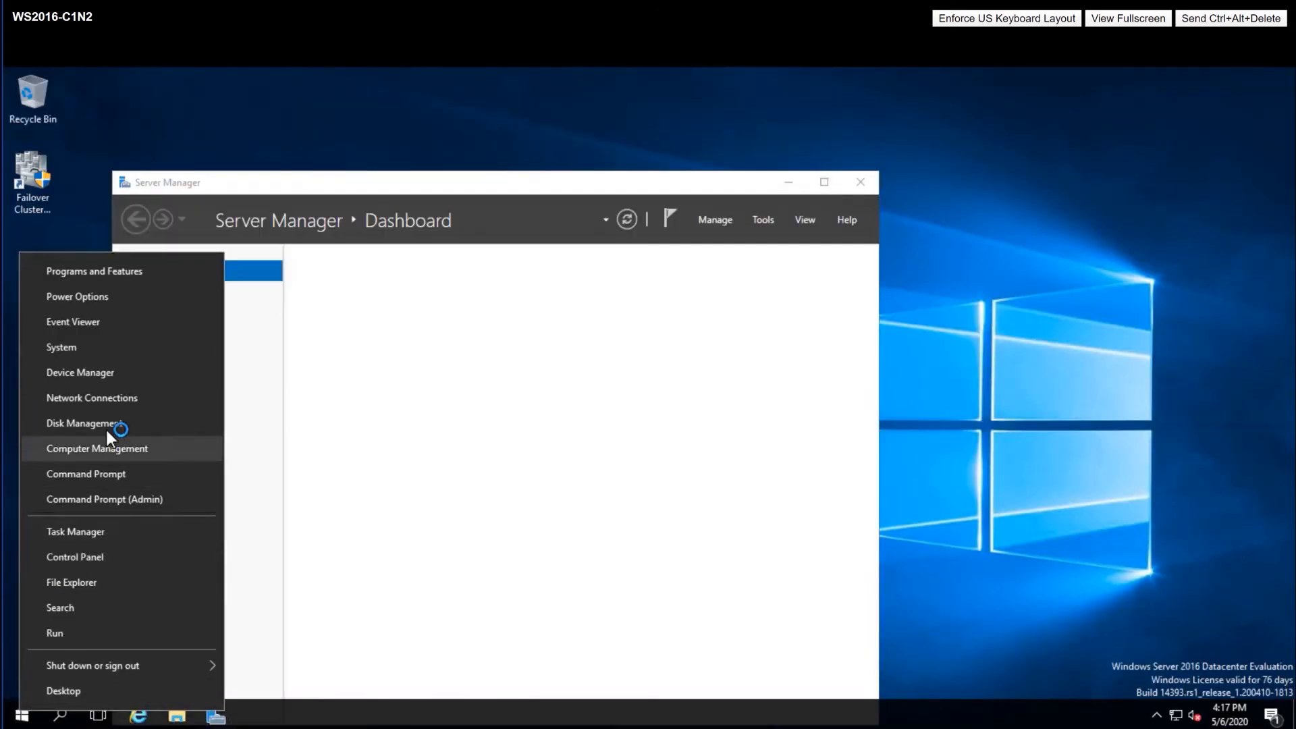
left_click(106, 424)
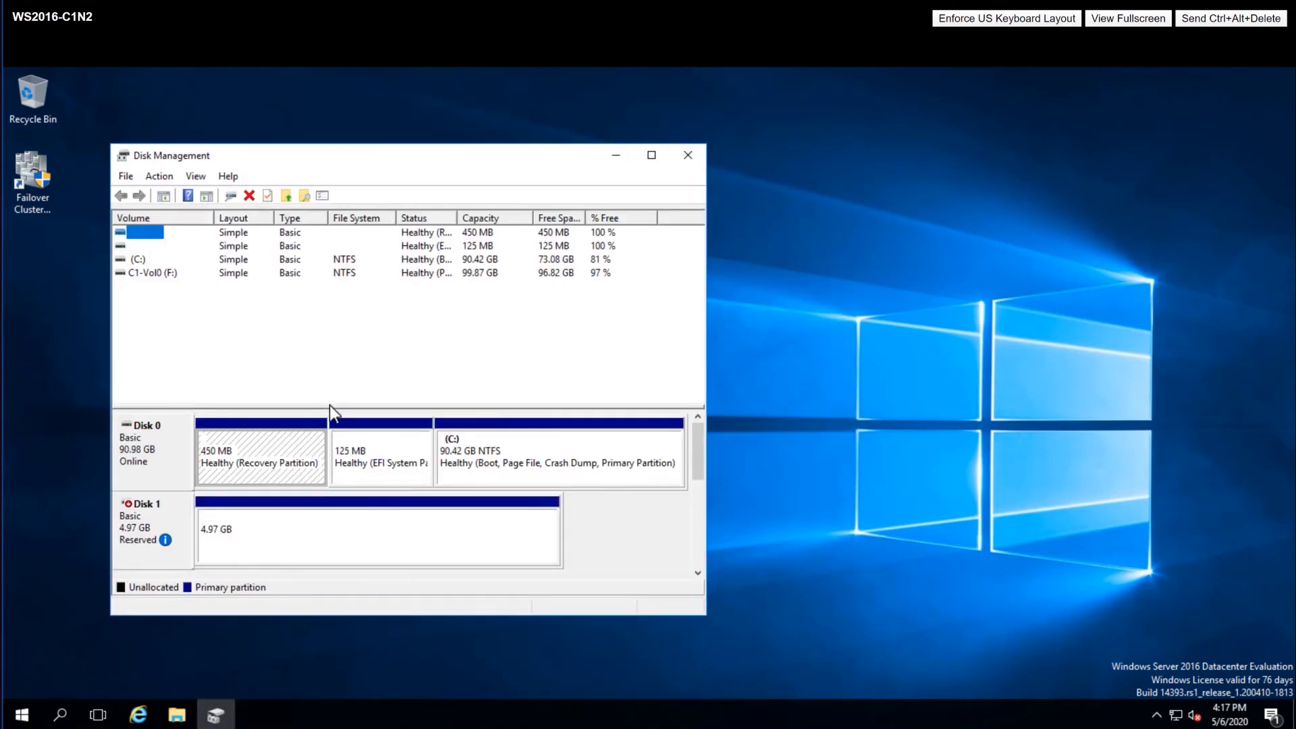
left_click_drag(329, 405, 338, 323)
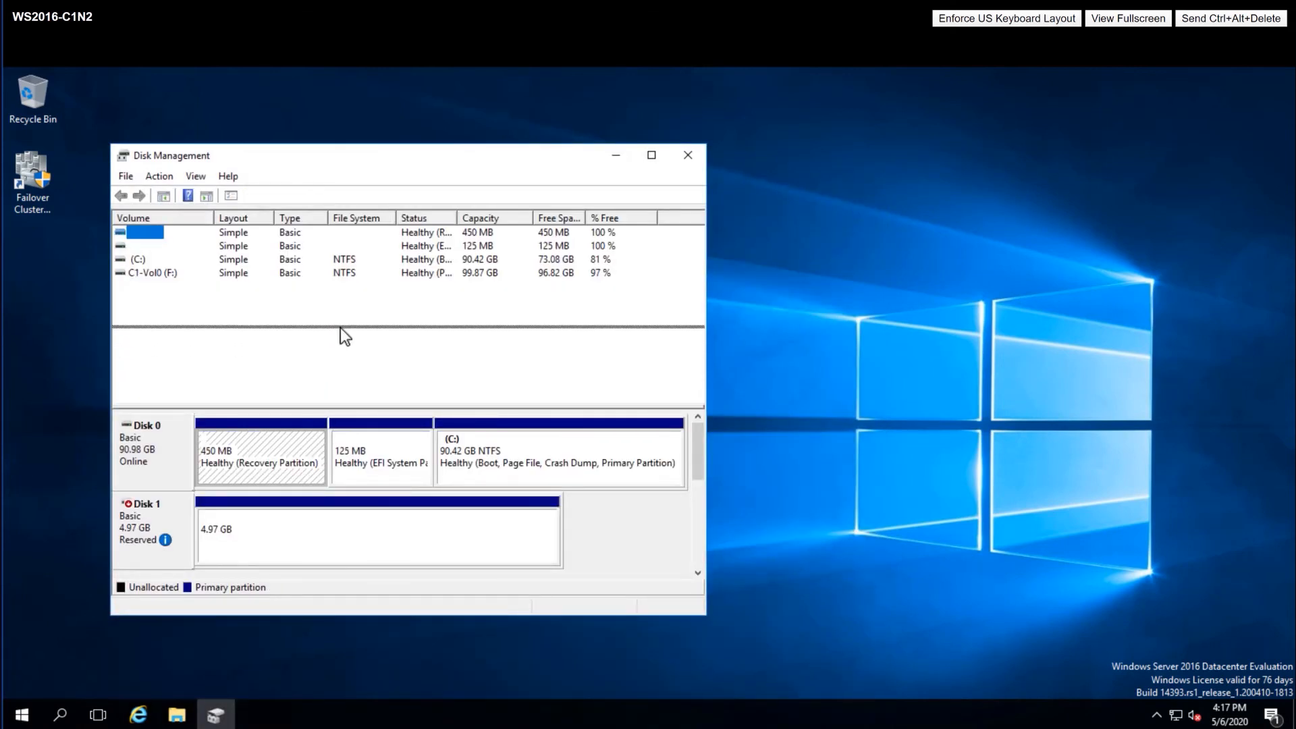
left_click(347, 533)
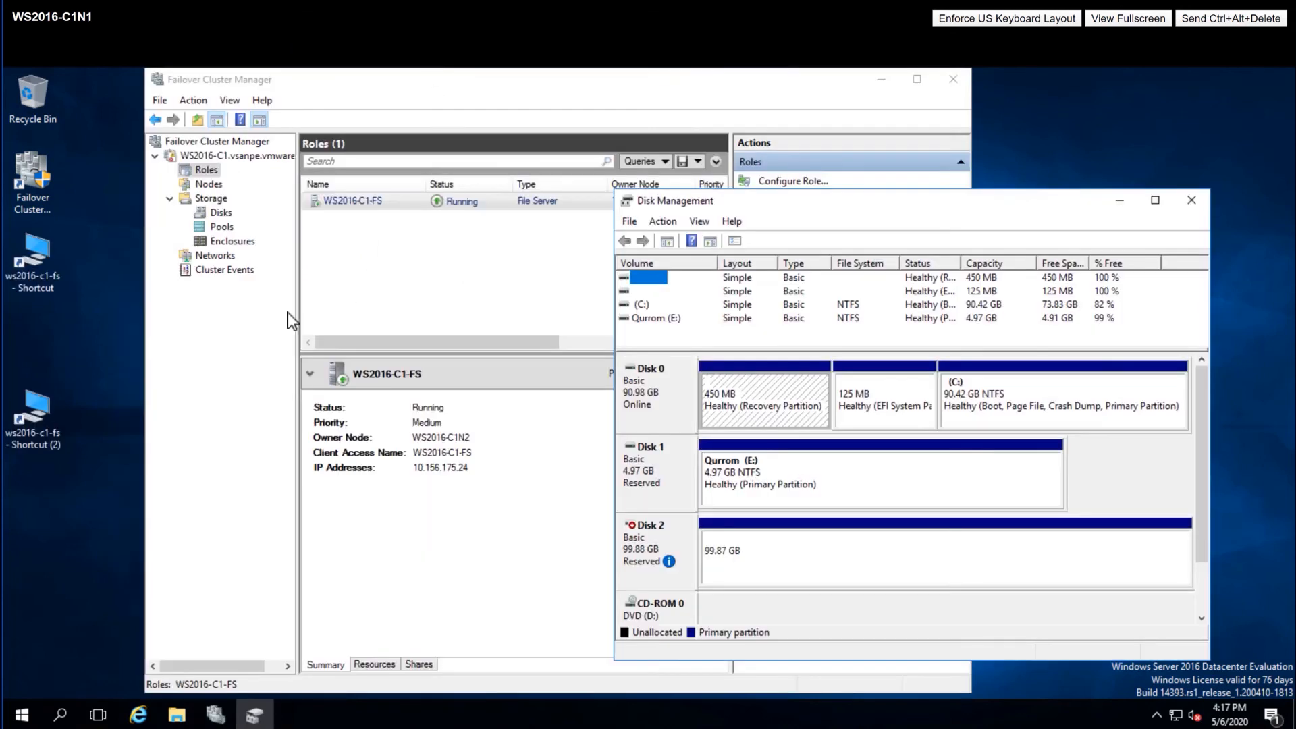
In the WS2016-C1N1 console, open the ws2016-c1-fs file share, check the contents of Vol0 and its VMware folder, and close the window
double_click(44, 411)
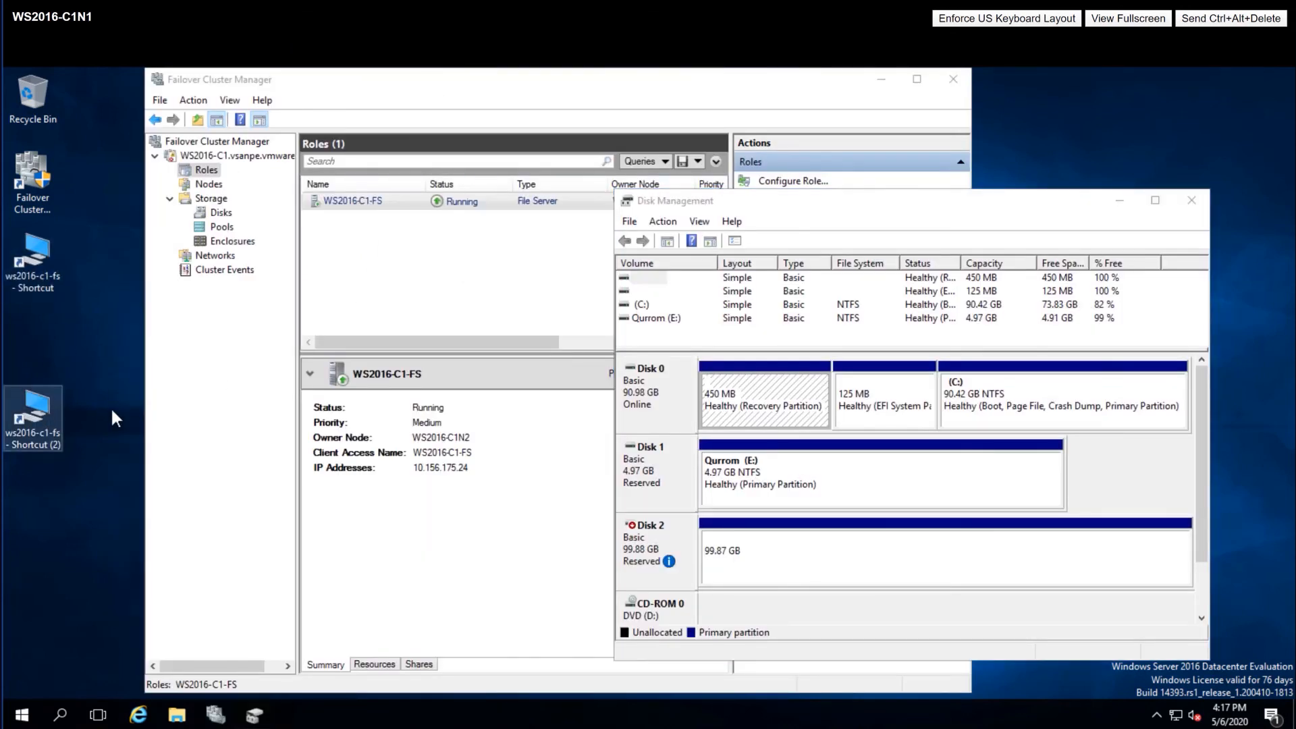
double_click(752, 196)
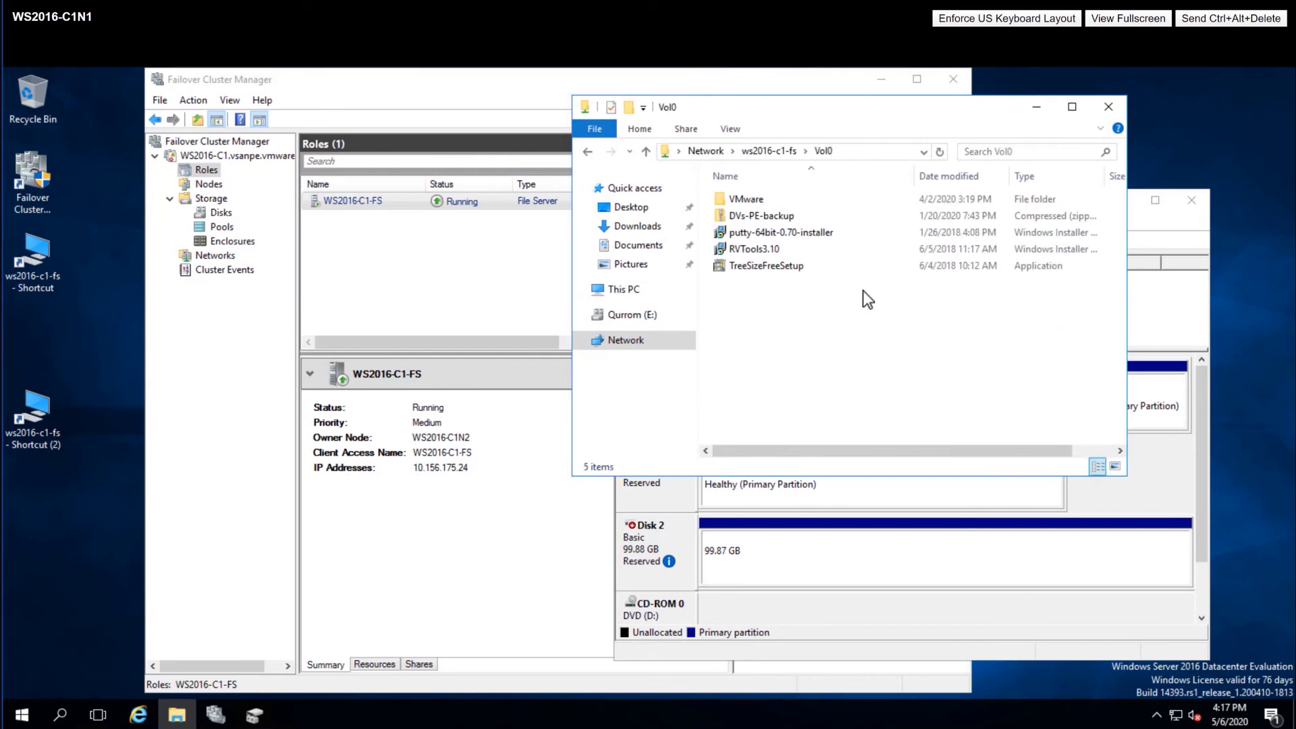
double_click(757, 197)
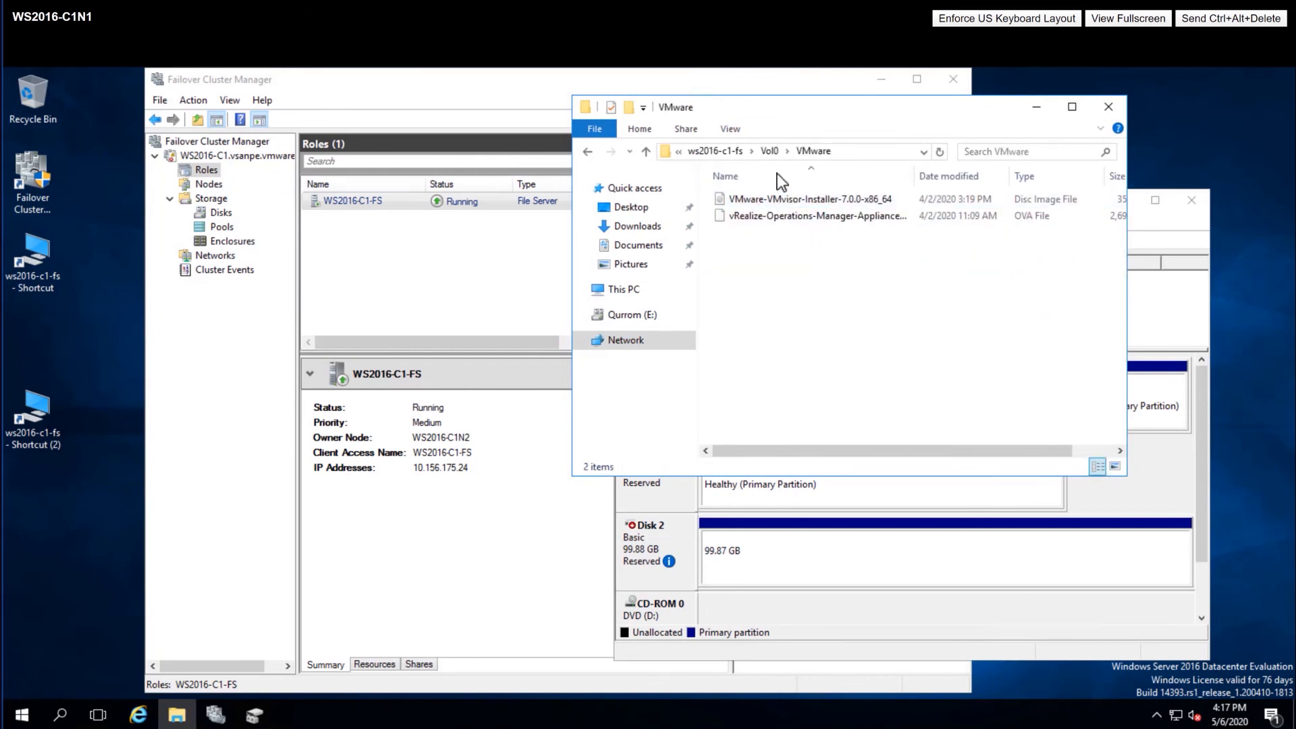
left_click(770, 151)
left_click(789, 270)
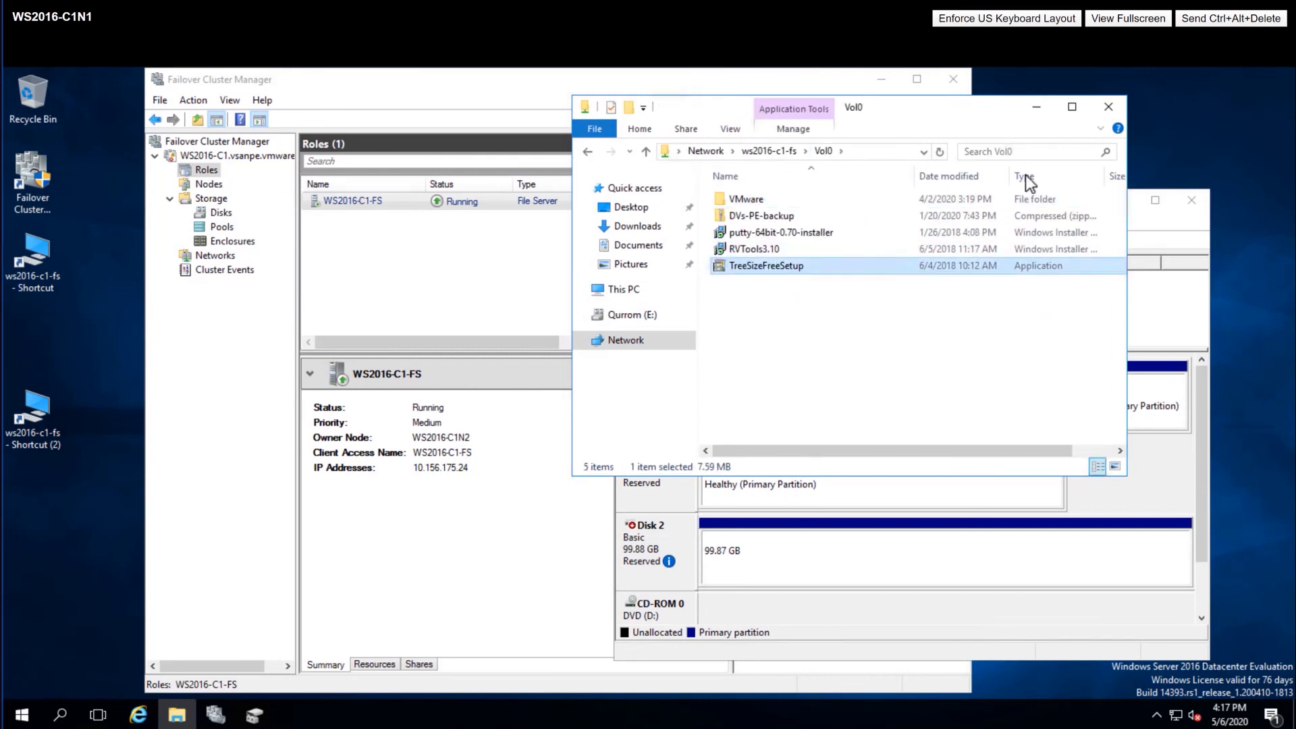
left_click(1108, 108)
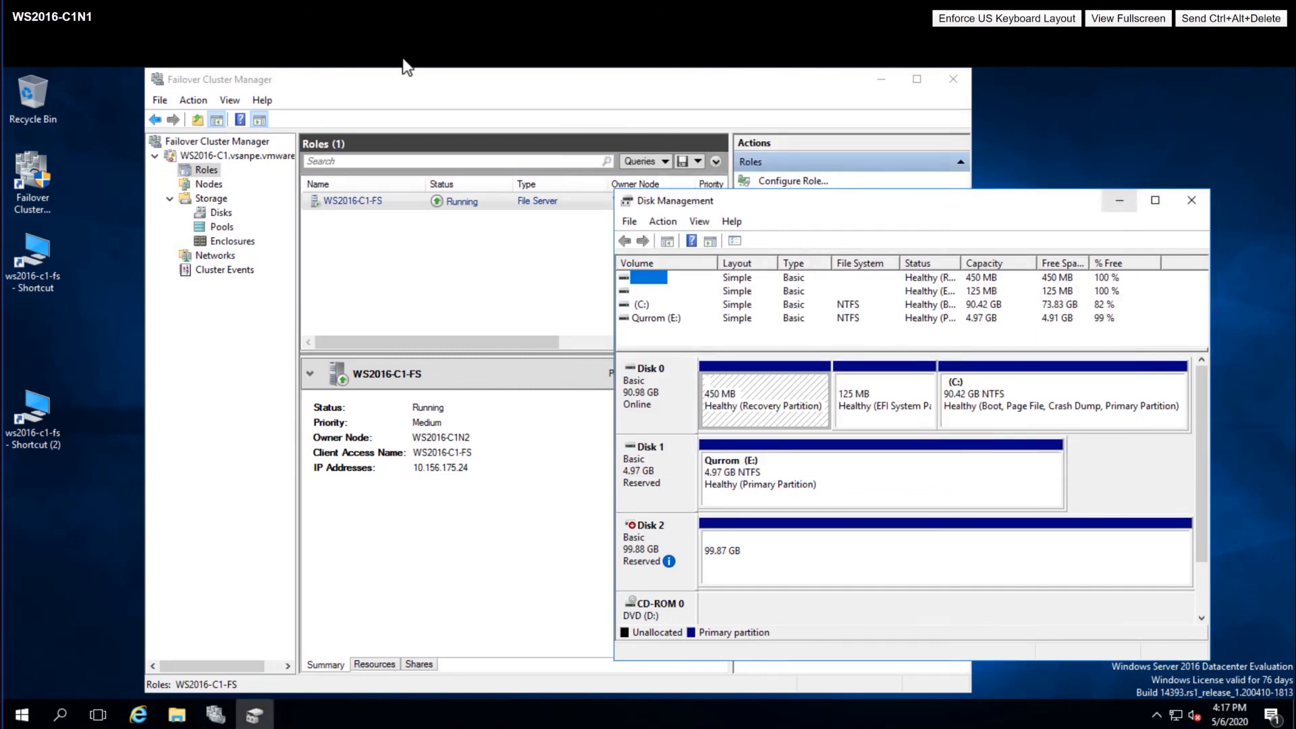